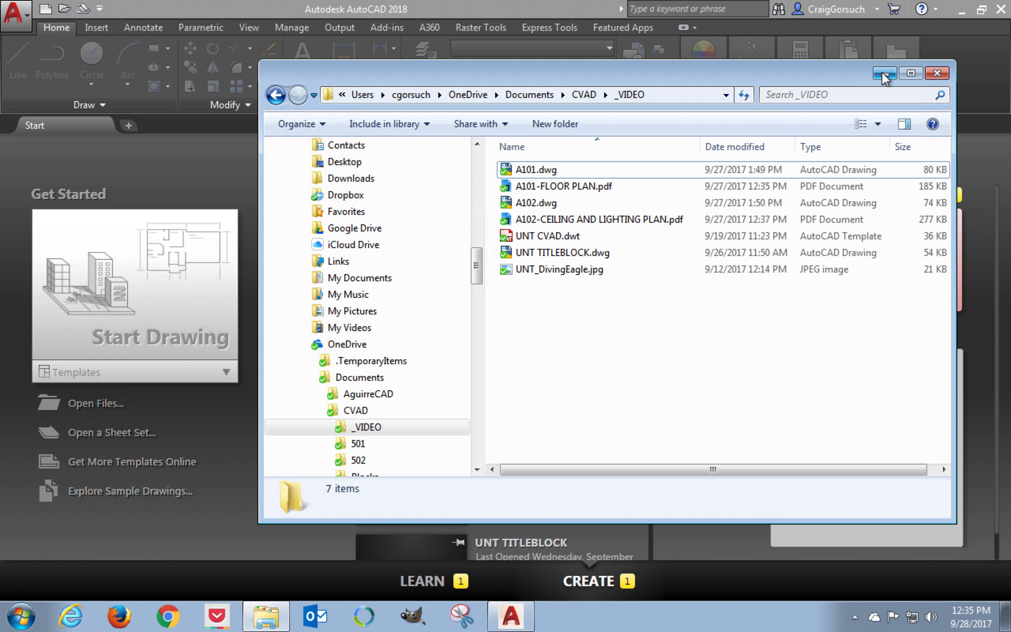
Start a new drawing from the UNT CVAD.dwt template in the _VIDEO folder
{"action": "left_click", "coordinate": [609, 391]}
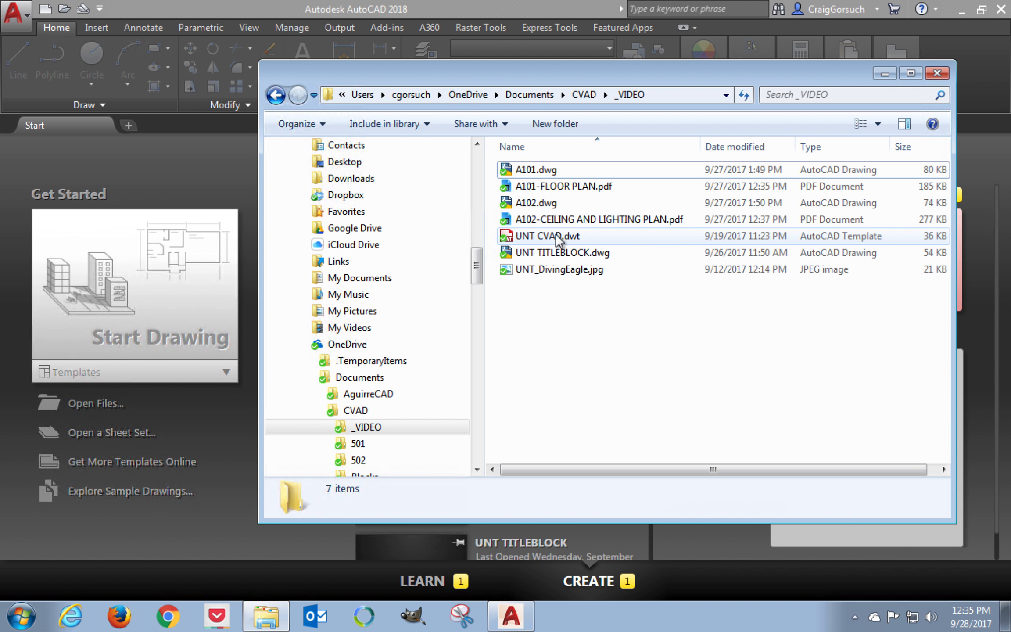
{"action": "left_click", "coordinate": [571, 382]}
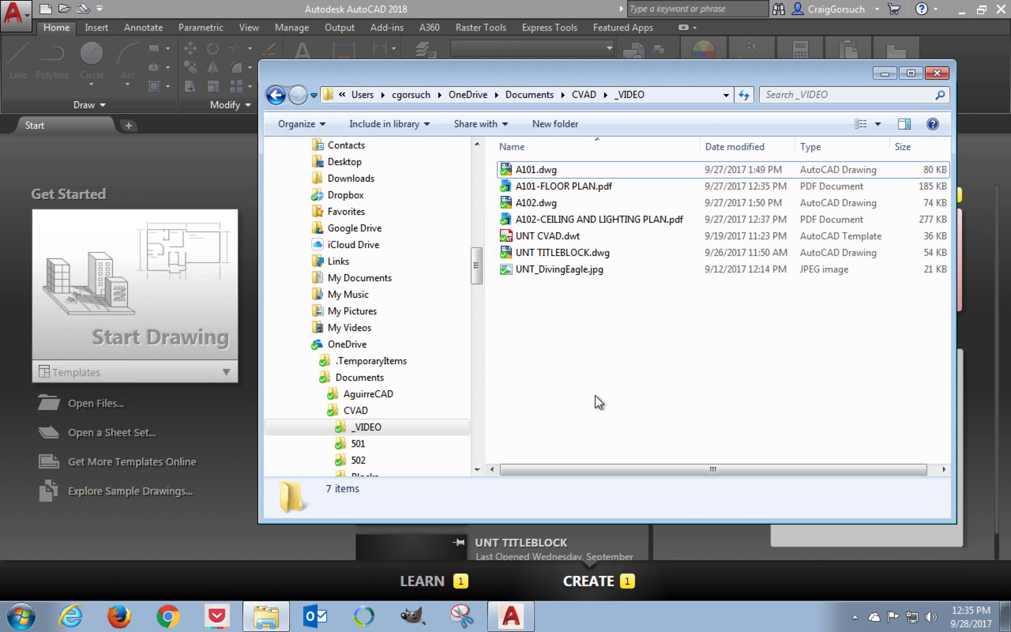
{"action": "left_click", "coordinate": [555, 235]}
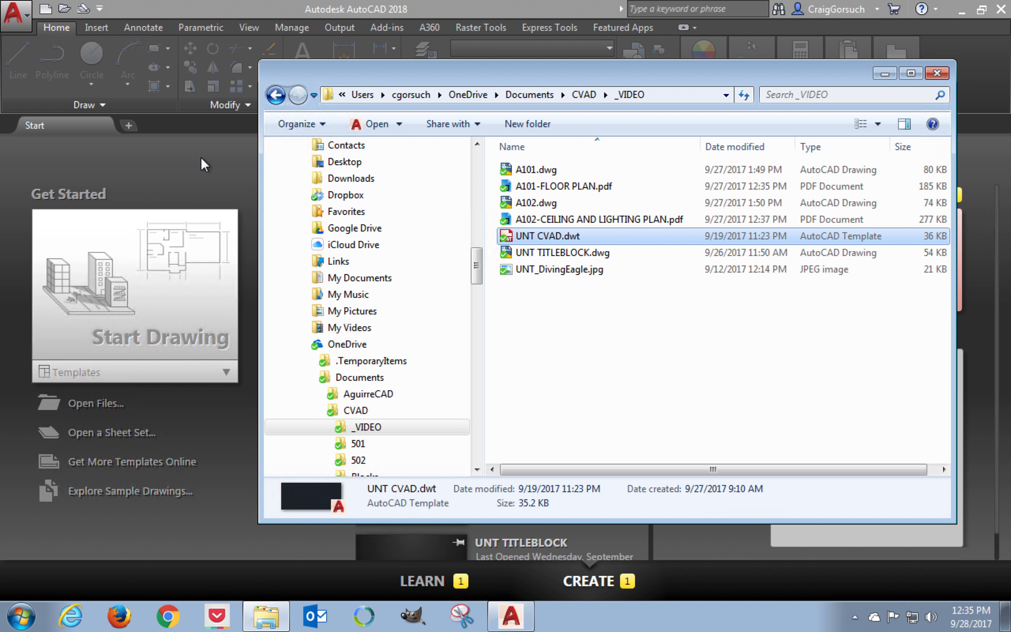
{"action": "double_click", "coordinate": [554, 235]}
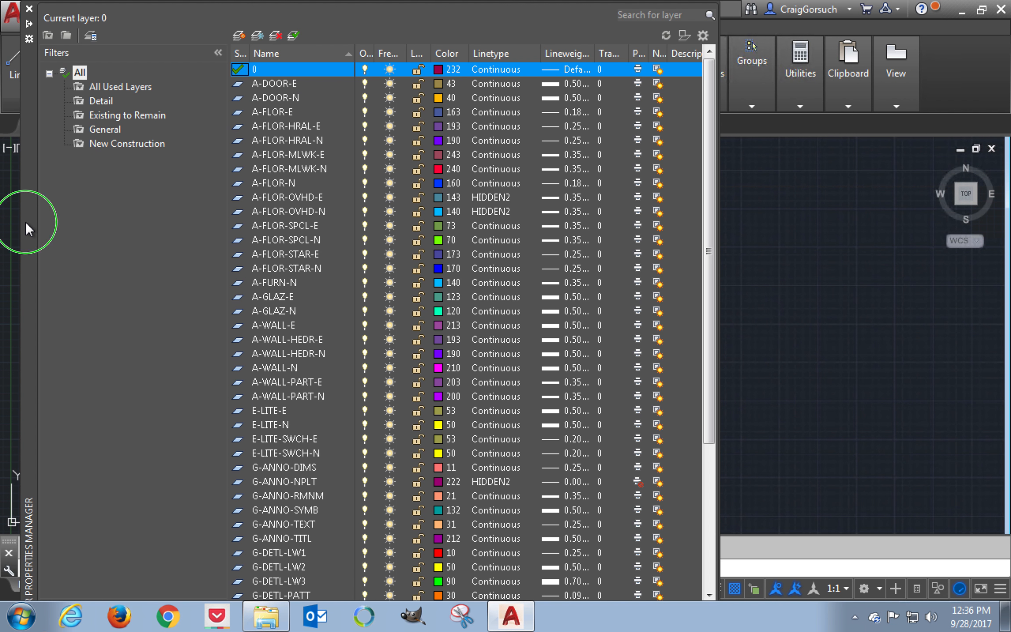
Allow docking for the Layer Properties Manager palette and anchor it on the left side
{"action": "right_click", "coordinate": [25, 222]}
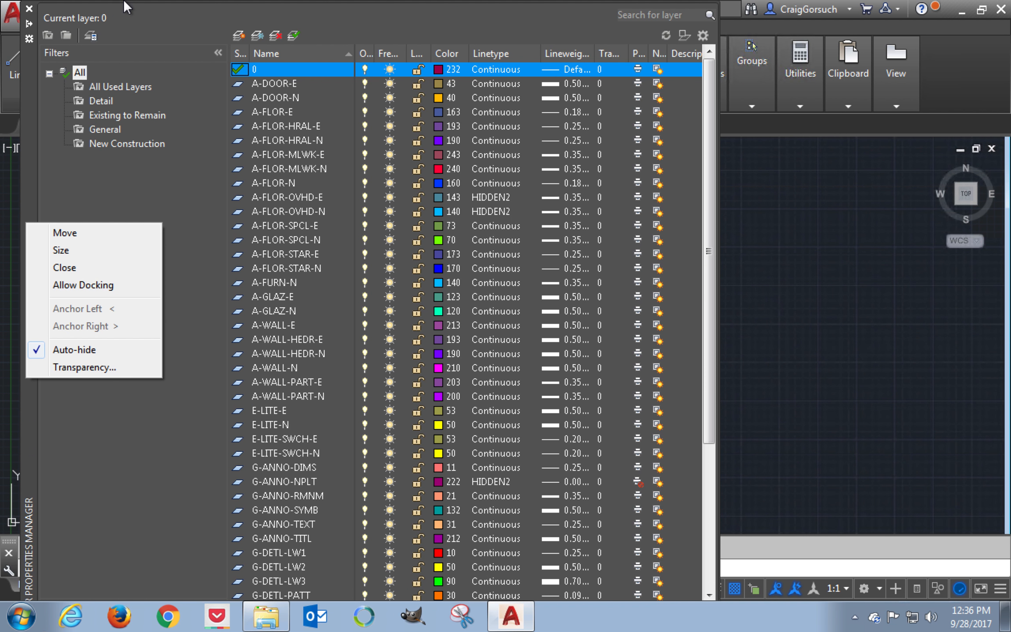
{"action": "left_click", "coordinate": [681, 11]}
{"action": "left_click", "coordinate": [558, 195]}
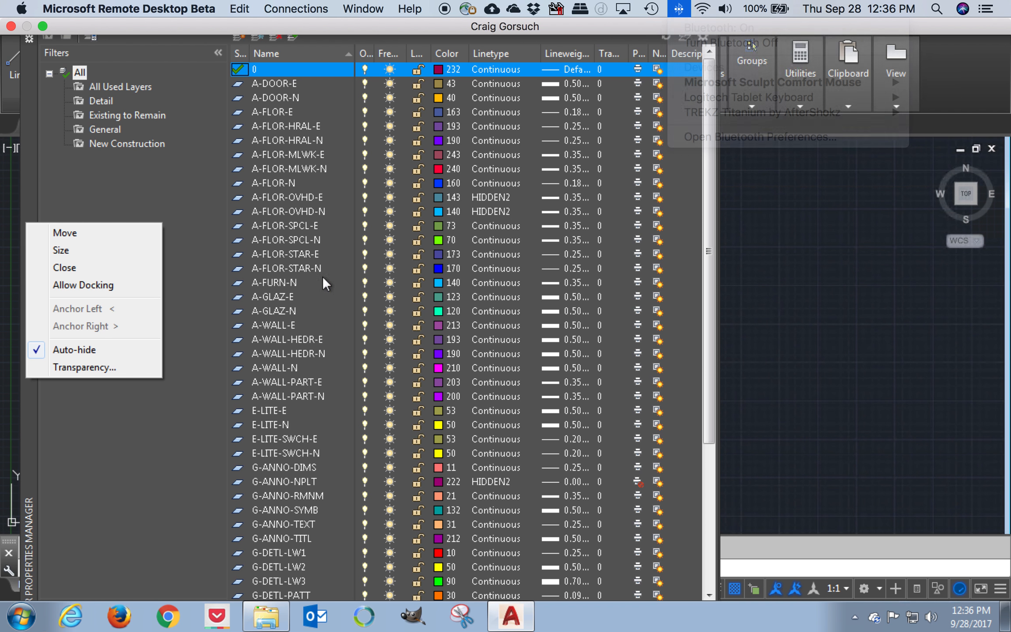
{"action": "left_click", "coordinate": [67, 283]}
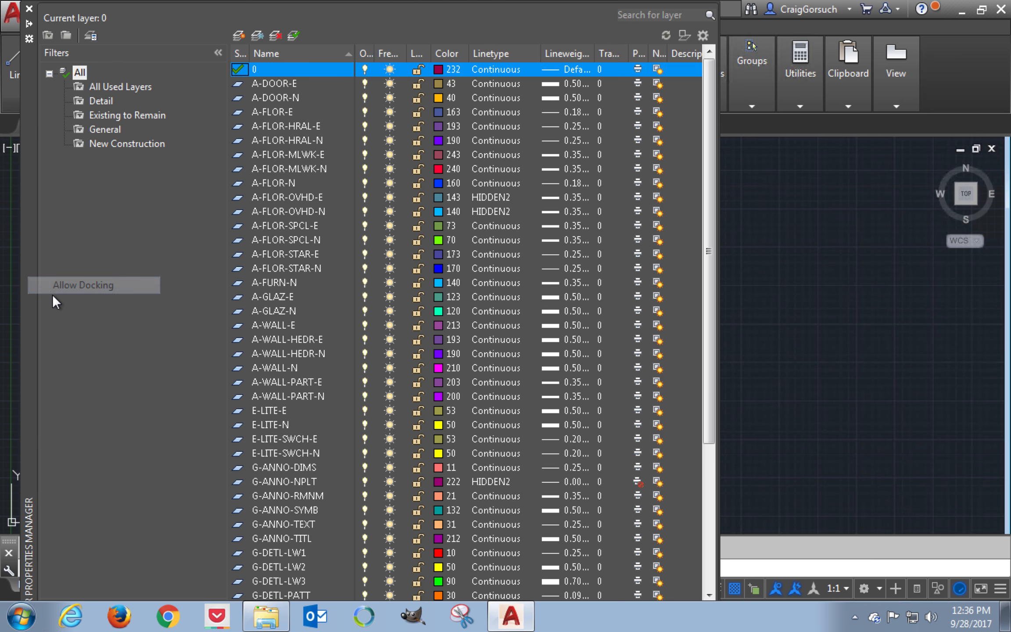
{"action": "right_click", "coordinate": [29, 292]}
{"action": "left_click", "coordinate": [88, 379]}
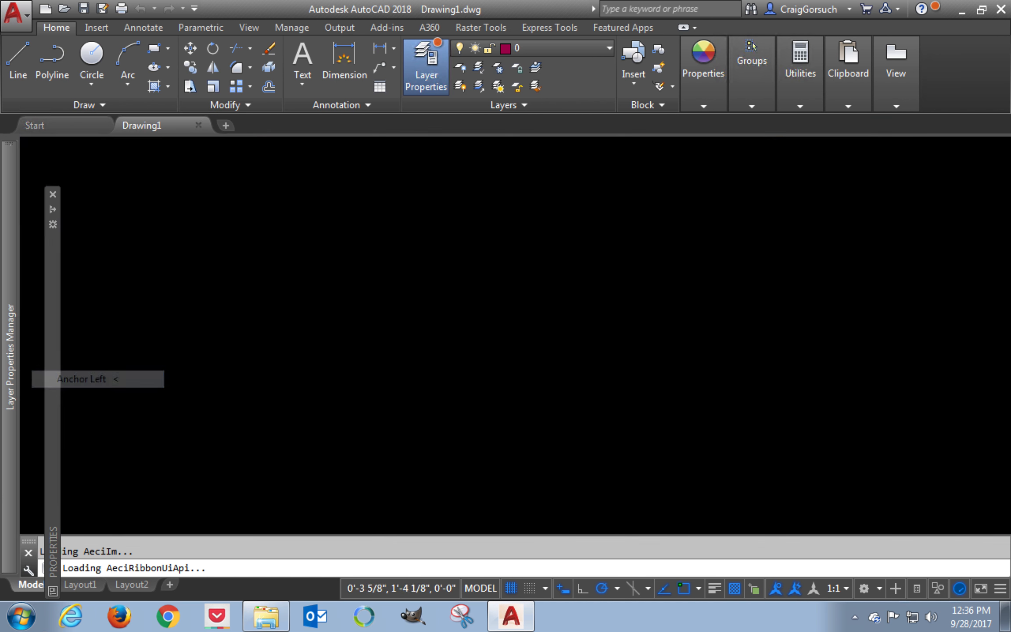
Anchor the Properties palette on the left side, alongside the Layer Properties Manager
{"action": "mouse_move", "coordinate": [49, 271]}
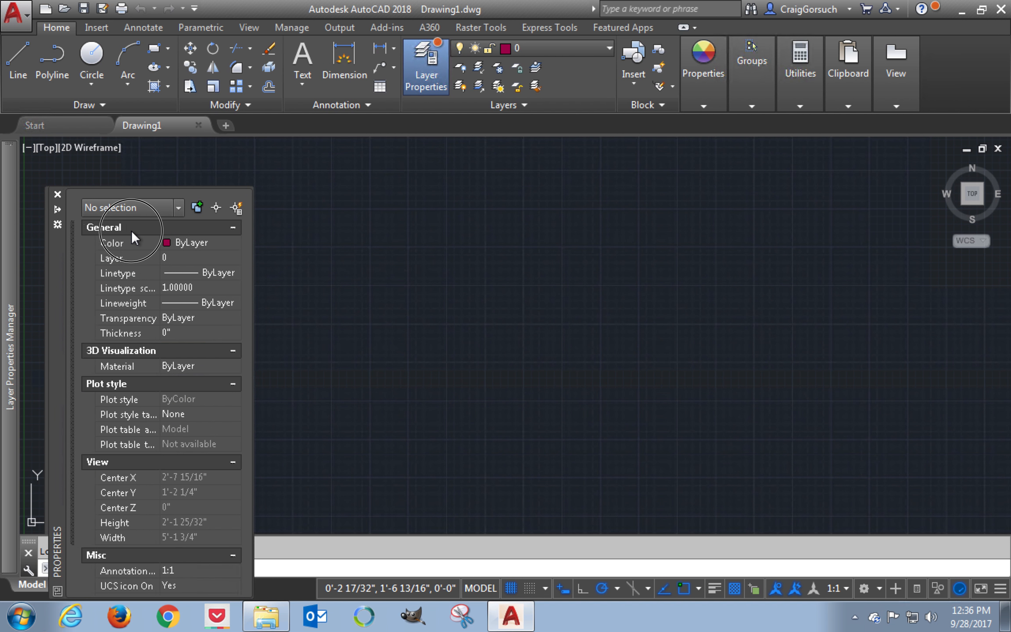
{"action": "right_click", "coordinate": [133, 229]}
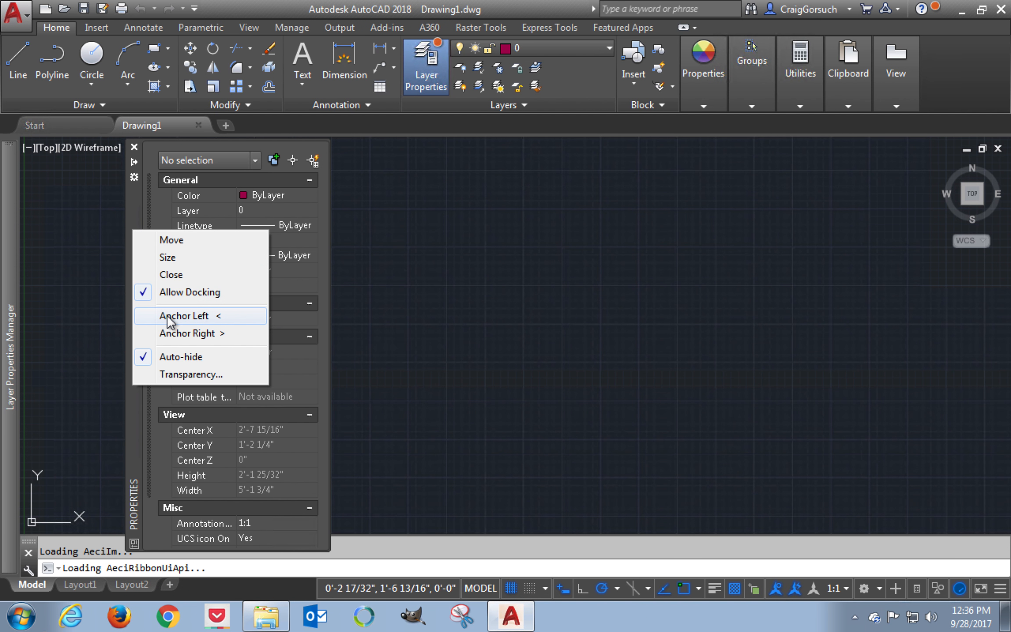
{"action": "left_click", "coordinate": [169, 316]}
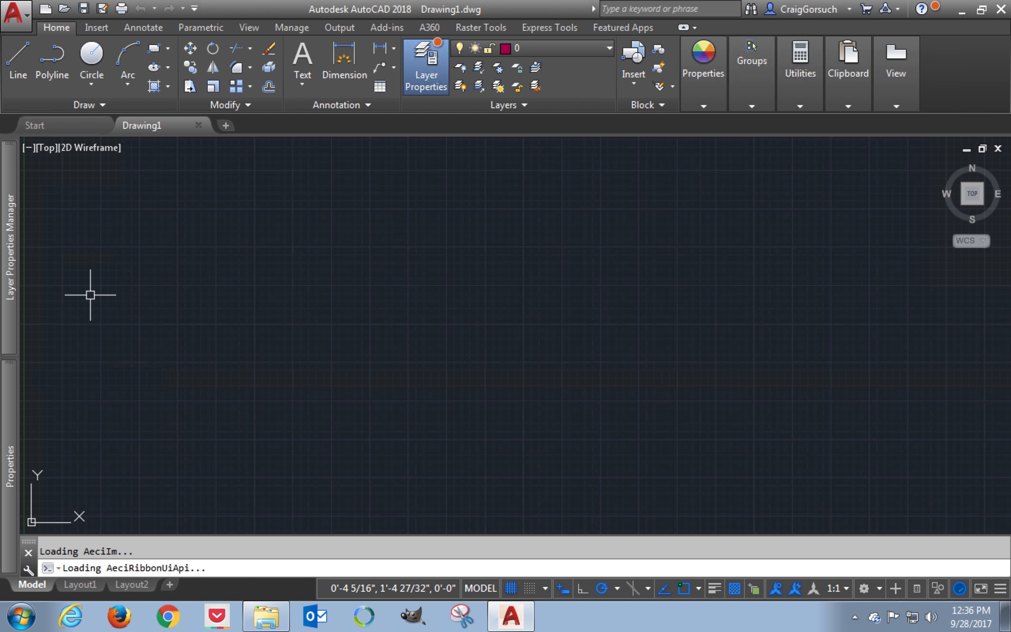
Display the External References palette with the XR command and anchor it on the right side
{"action": "type", "text": "xr"}
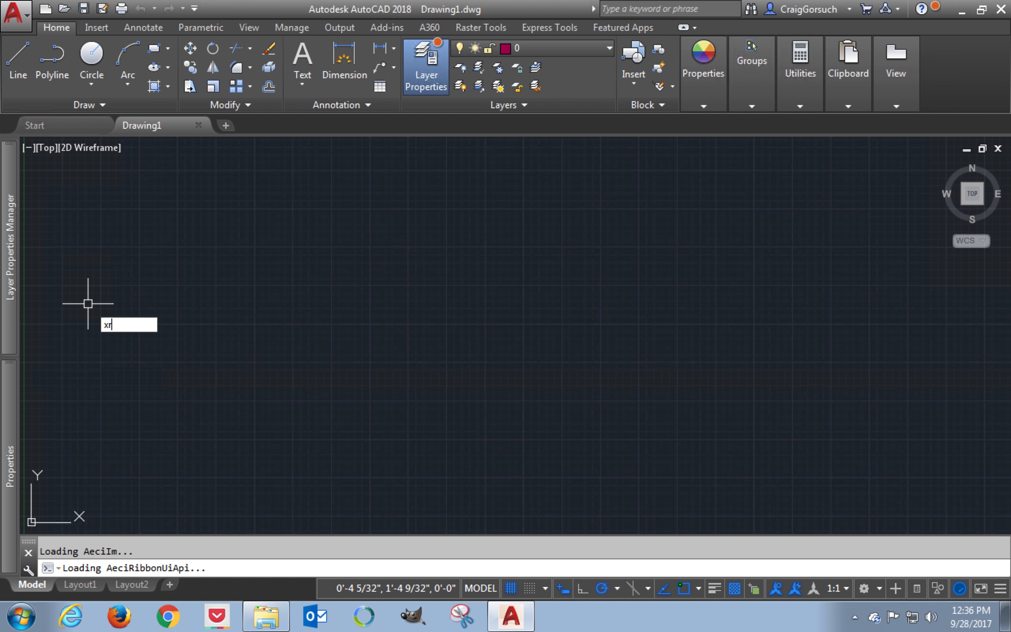
{"action": "key", "text": "Return"}
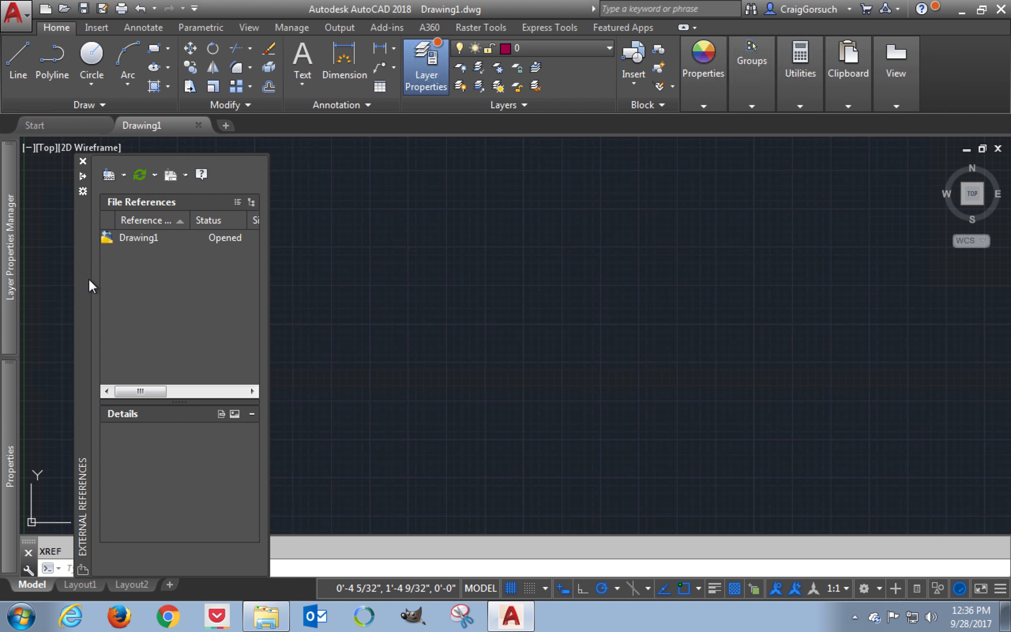
{"action": "right_click", "coordinate": [78, 258]}
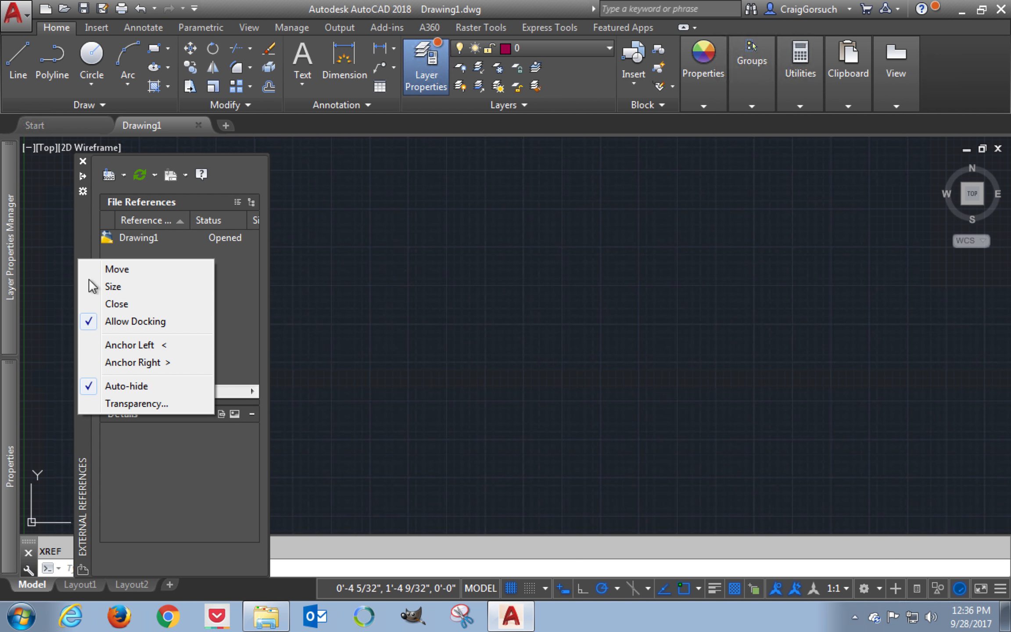
{"action": "left_click", "coordinate": [108, 364]}
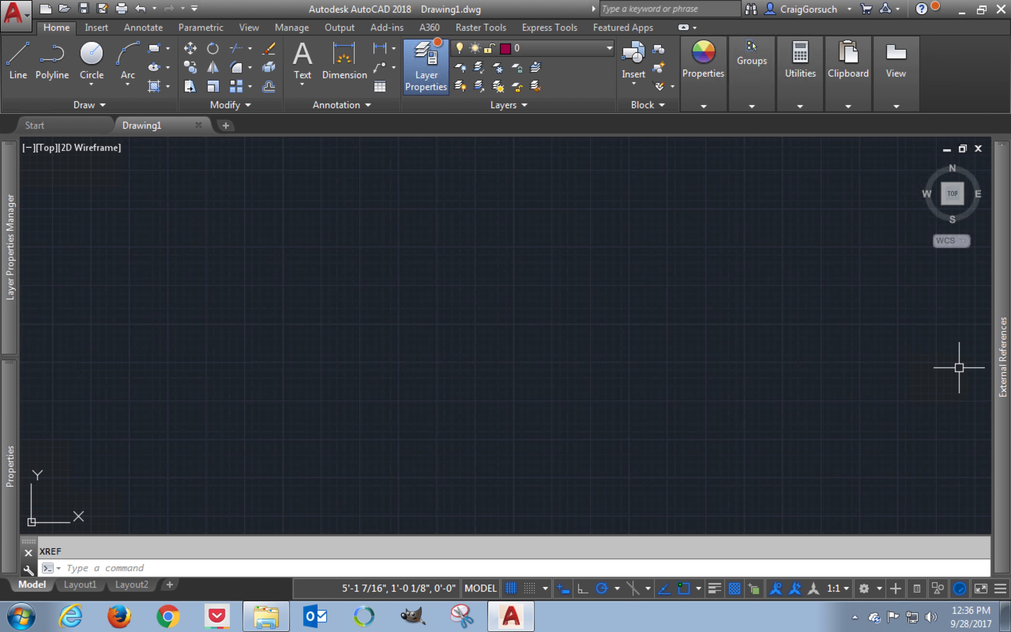
{"action": "mouse_move", "coordinate": [1001, 355]}
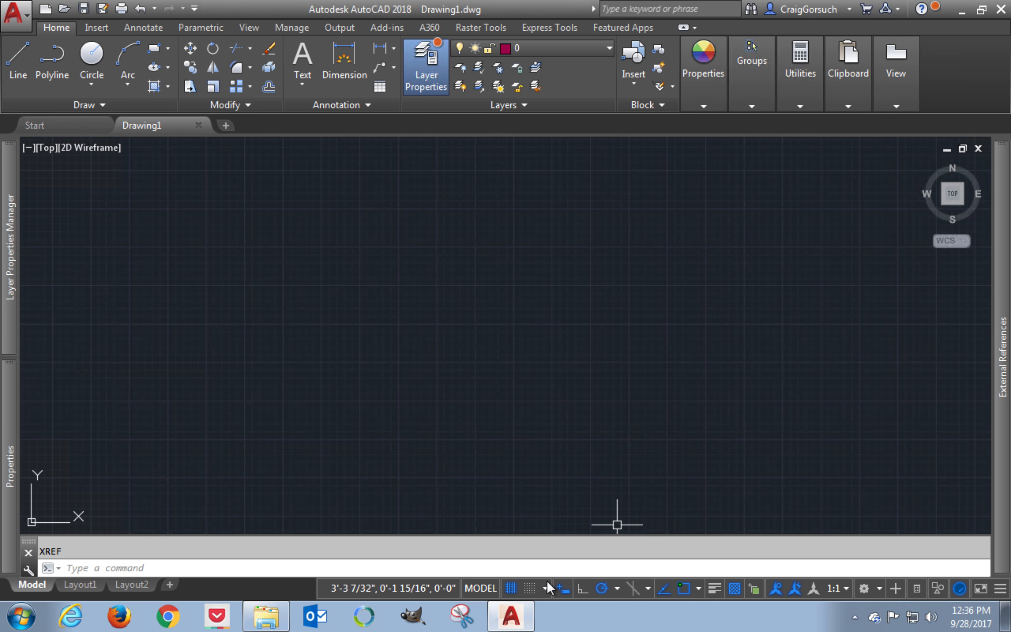
Turn off the grid display in model space and make G-VPRT the current layer
{"action": "left_click", "coordinate": [511, 589]}
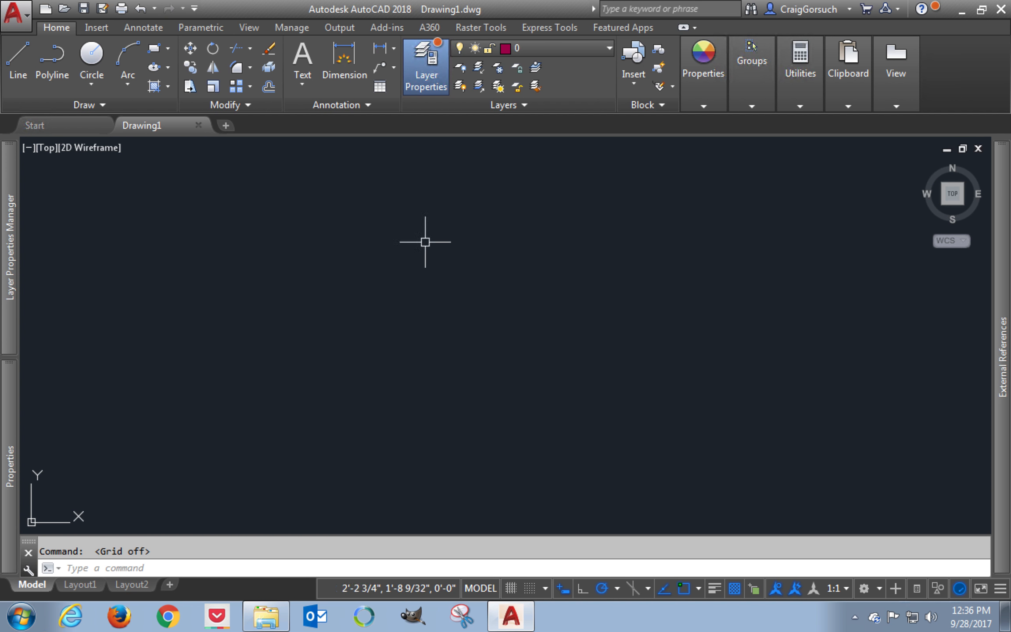
{"action": "left_click", "coordinate": [559, 52]}
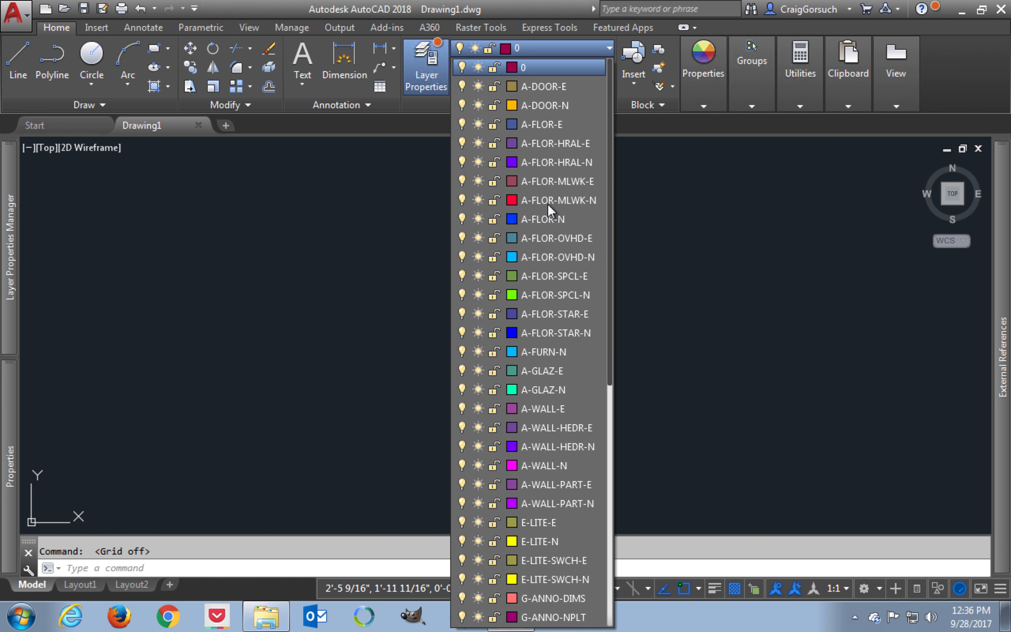
{"action": "scroll", "coordinate": [536, 321], "scroll_direction": "down", "scroll_amount": 3}
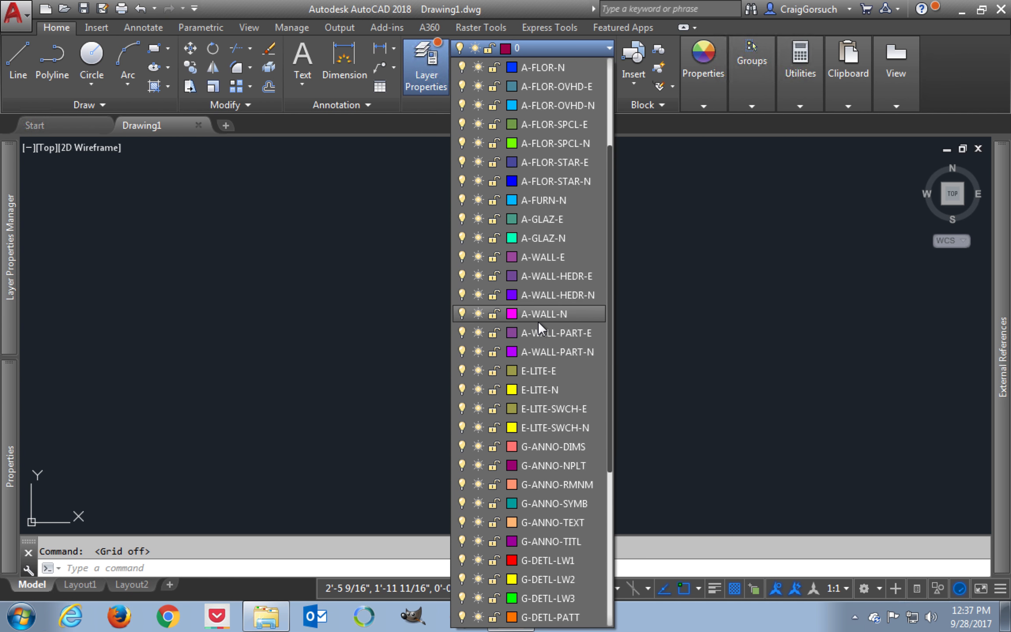
{"action": "scroll", "coordinate": [538, 321], "scroll_direction": "down", "scroll_amount": 3}
{"action": "scroll", "coordinate": [530, 440], "scroll_direction": "down", "scroll_amount": 2}
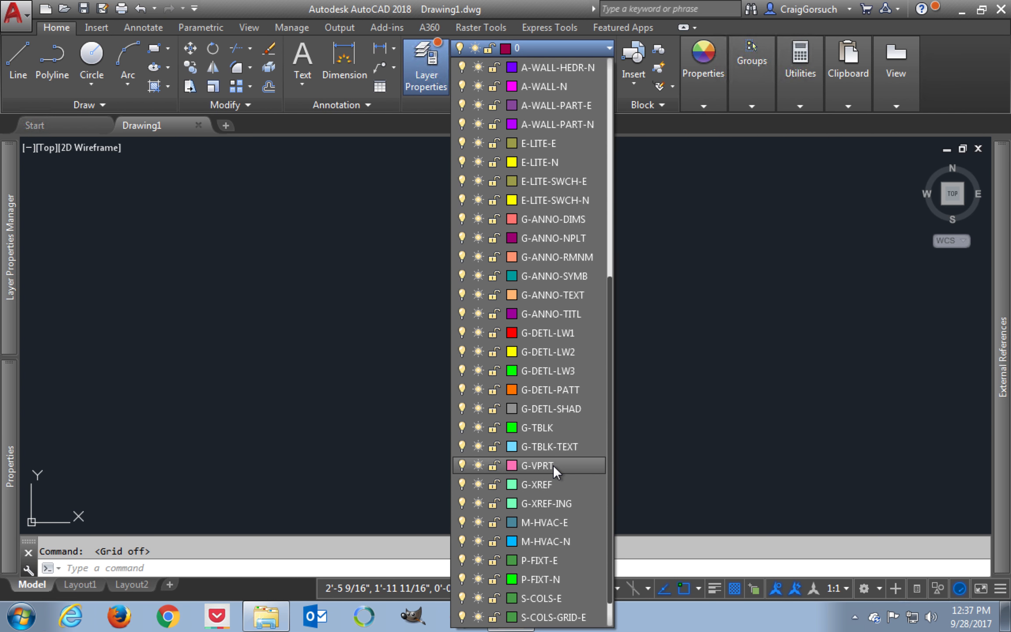
{"action": "left_click", "coordinate": [539, 465]}
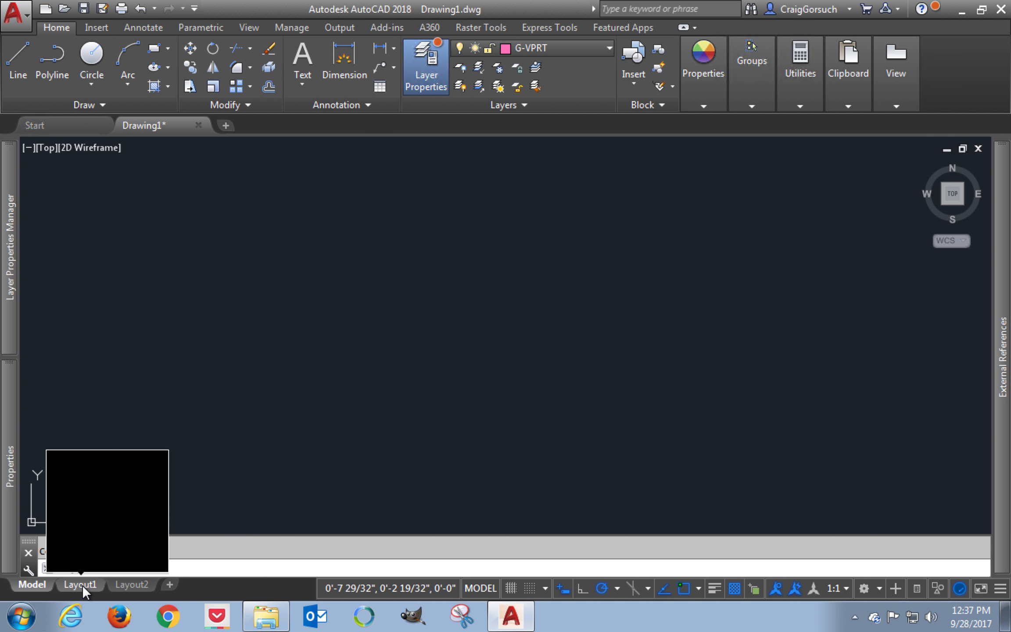
Switch to Layout1, enter its viewport's model space, and return to paper space
{"action": "left_click", "coordinate": [82, 587]}
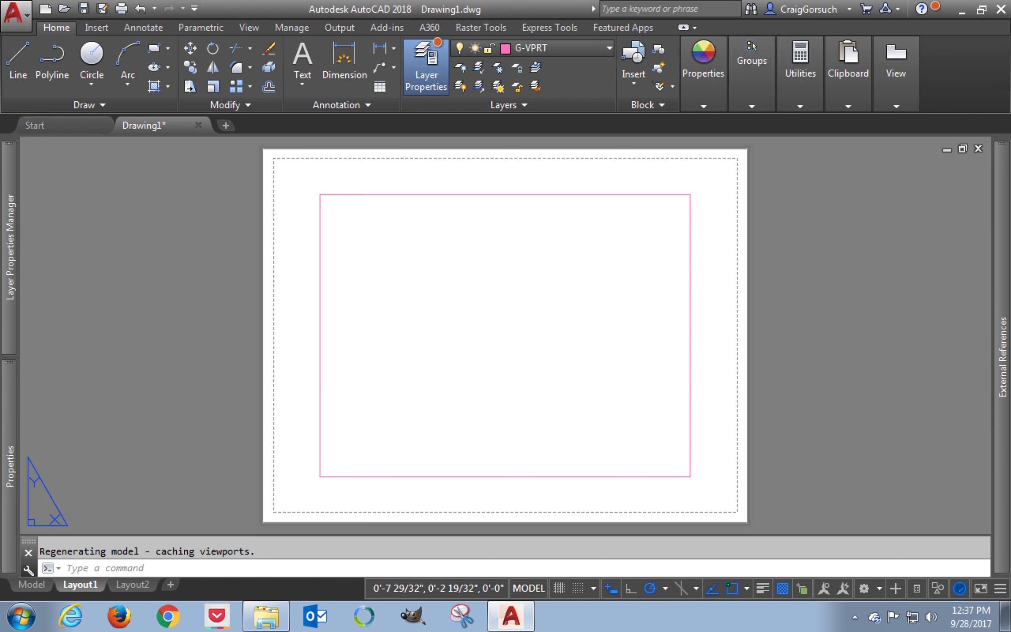
{"action": "double_click", "coordinate": [510, 388]}
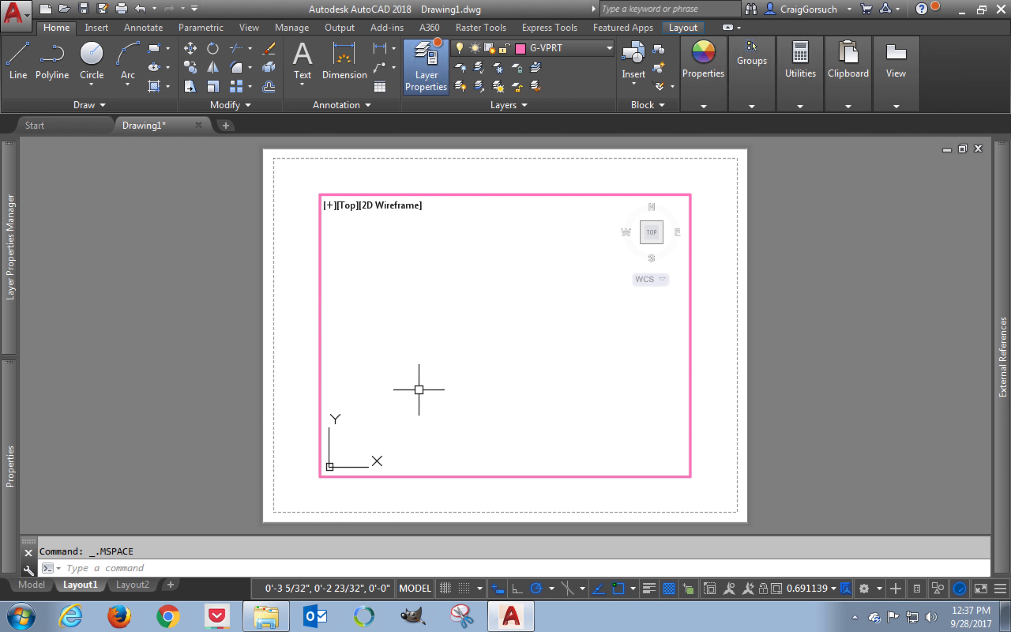
{"action": "double_click", "coordinate": [698, 497]}
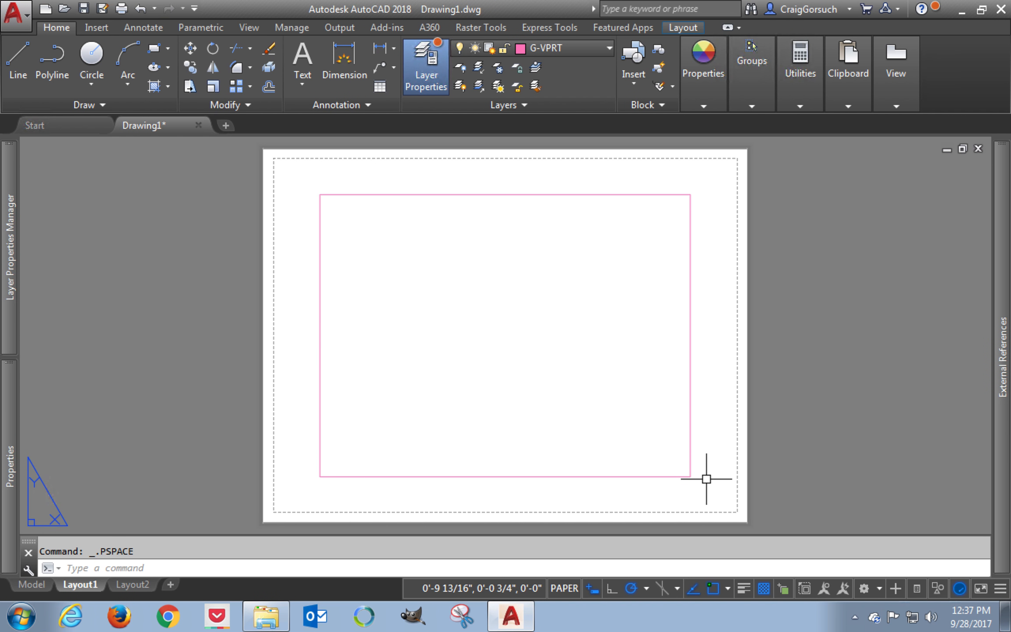
{"action": "left_click", "coordinate": [690, 253]}
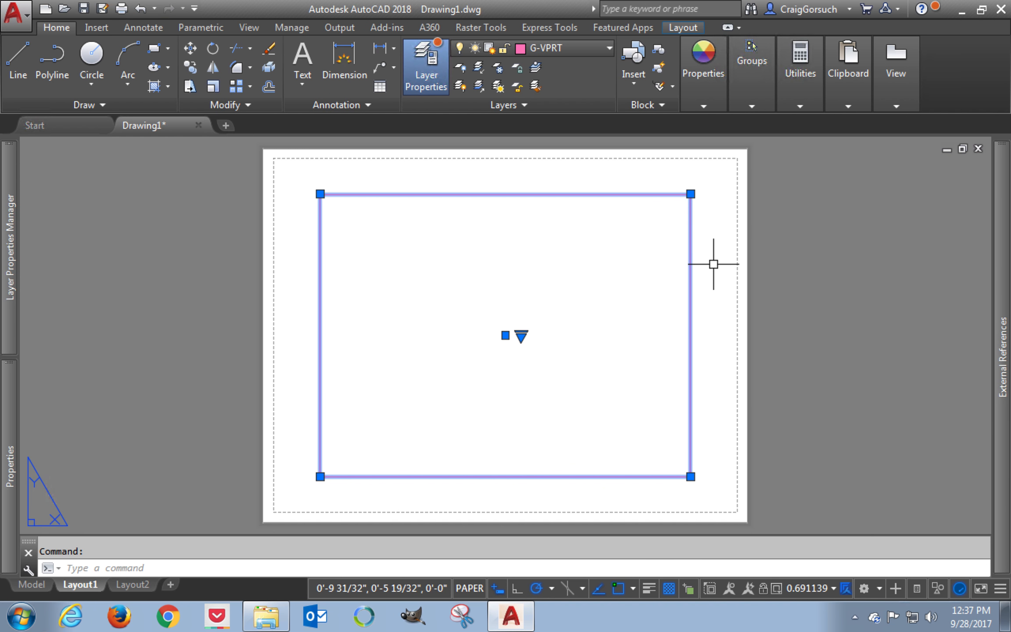
{"action": "key", "text": "Escape"}
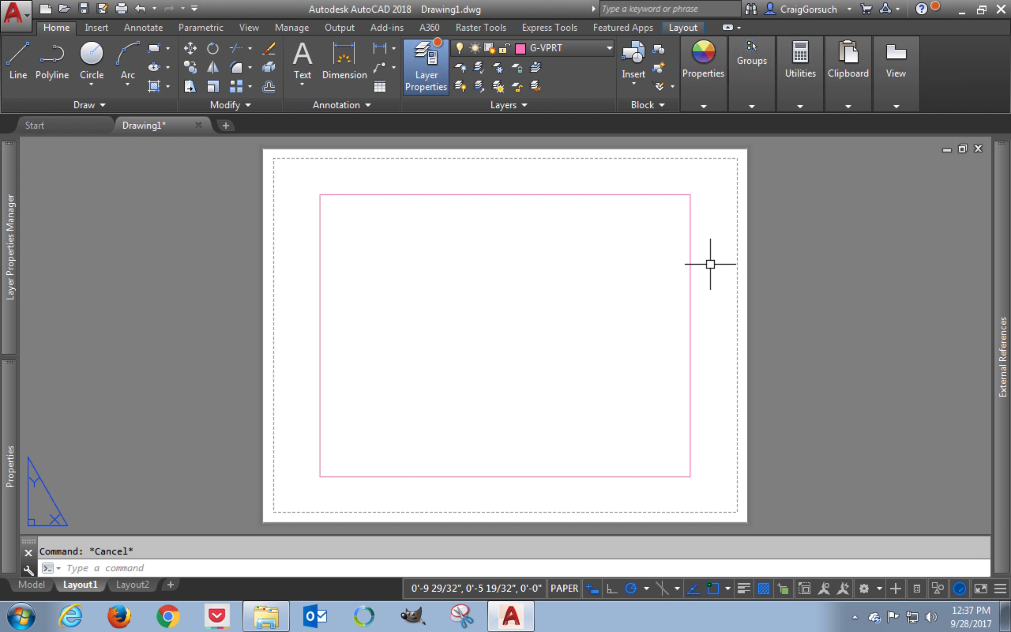
Alternate repeatedly between model space inside the Layout1 viewport and paper space, ending in paper space
{"action": "double_click", "coordinate": [653, 253]}
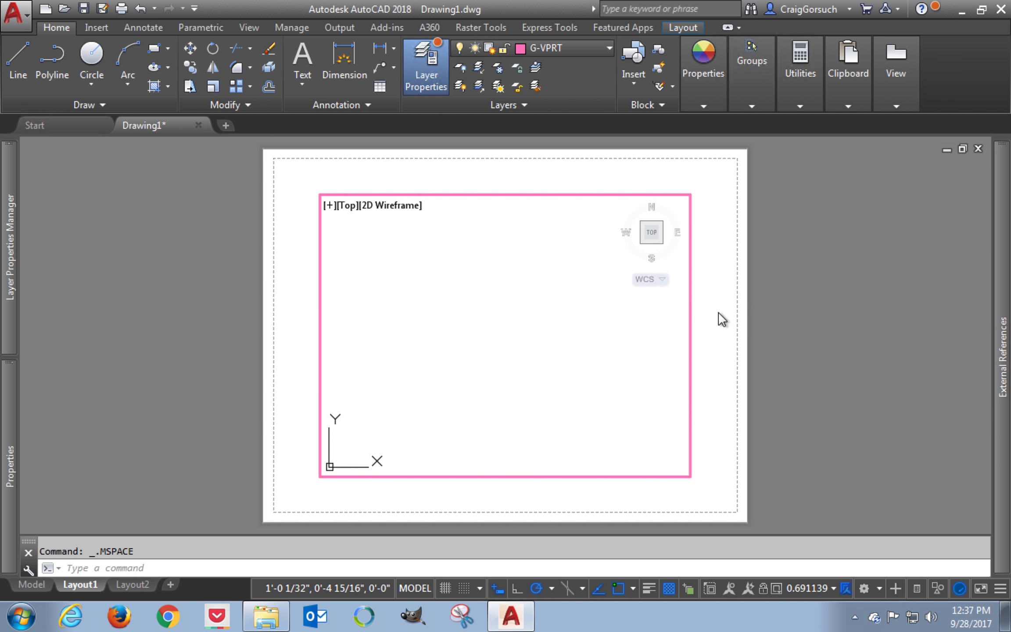
{"action": "double_click", "coordinate": [717, 312]}
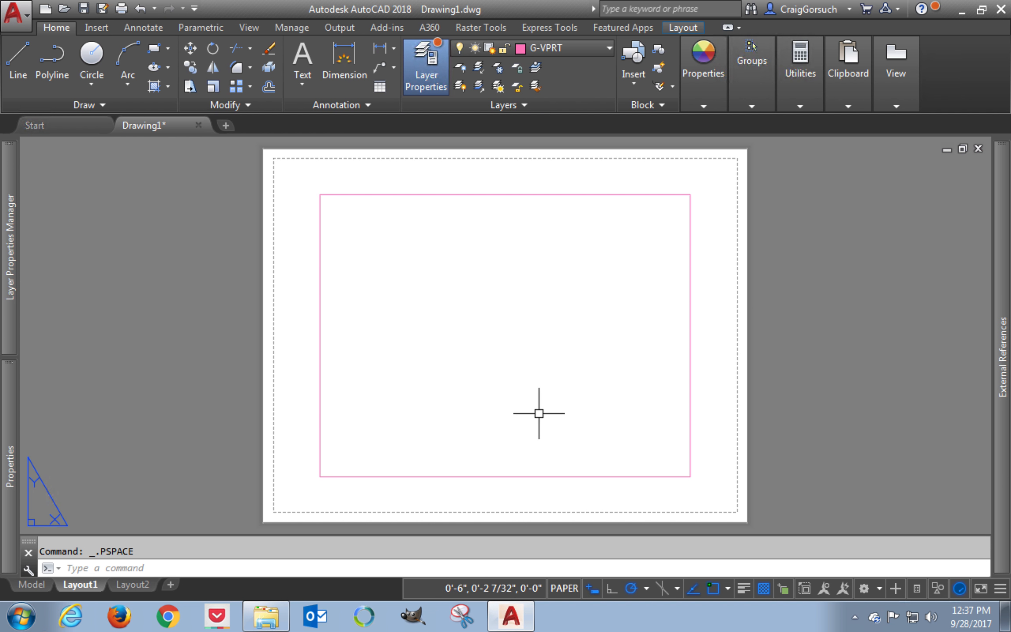
{"action": "double_click", "coordinate": [643, 409]}
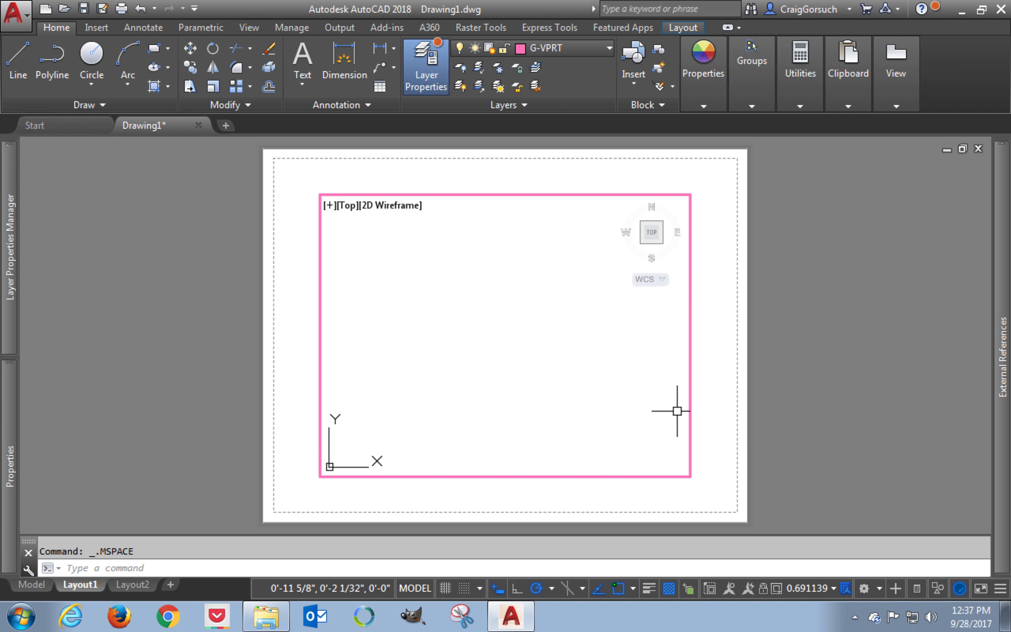
{"action": "double_click", "coordinate": [706, 398]}
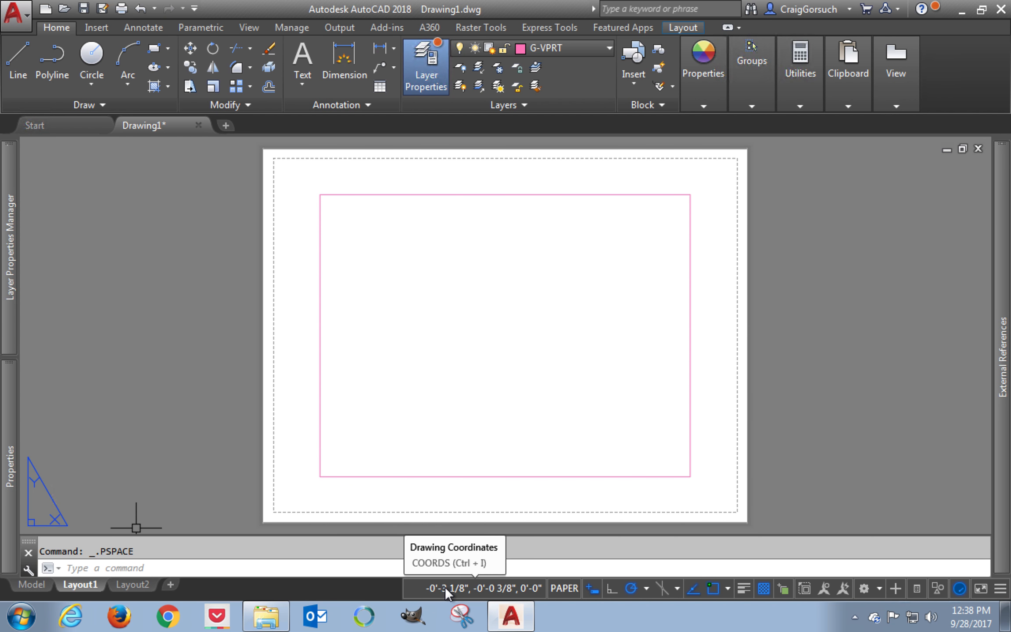
{"action": "double_click", "coordinate": [503, 461]}
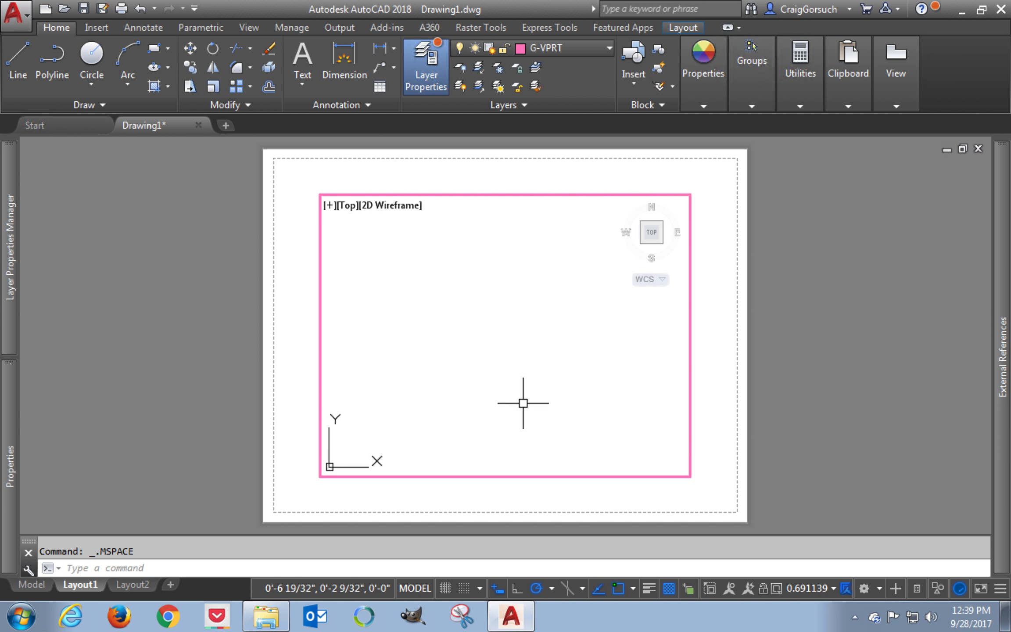
{"action": "double_click", "coordinate": [303, 423]}
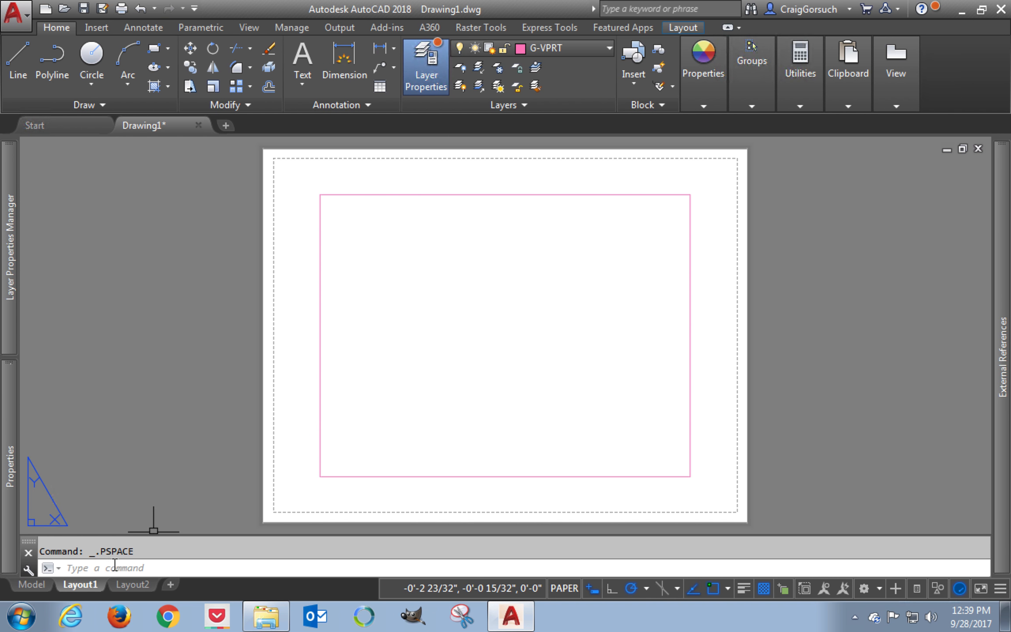
Dock the layout tabs above the status bar
{"action": "right_click", "coordinate": [87, 586]}
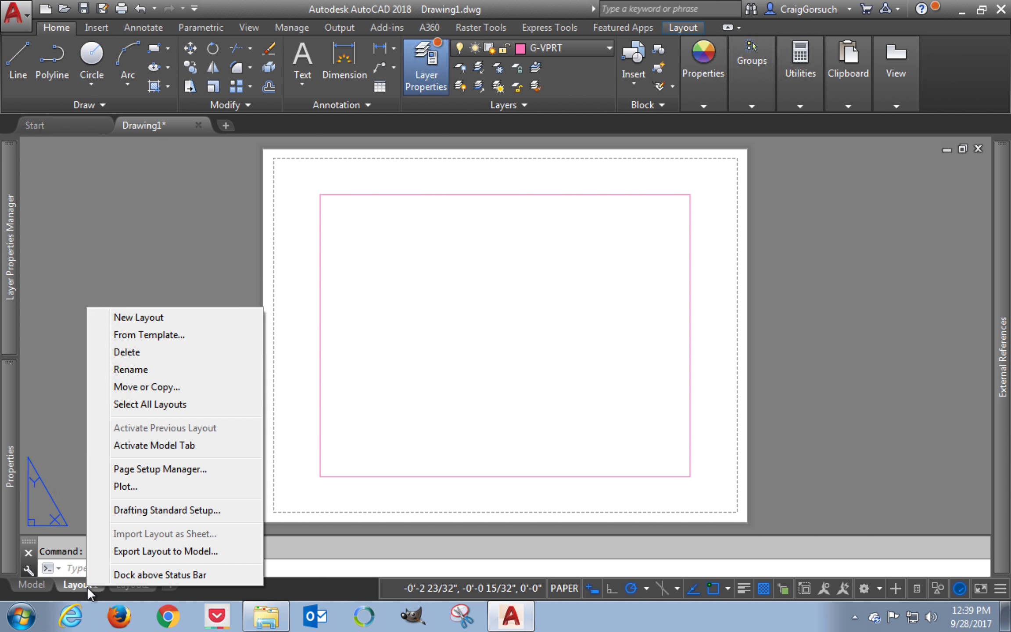
{"action": "left_click", "coordinate": [172, 573]}
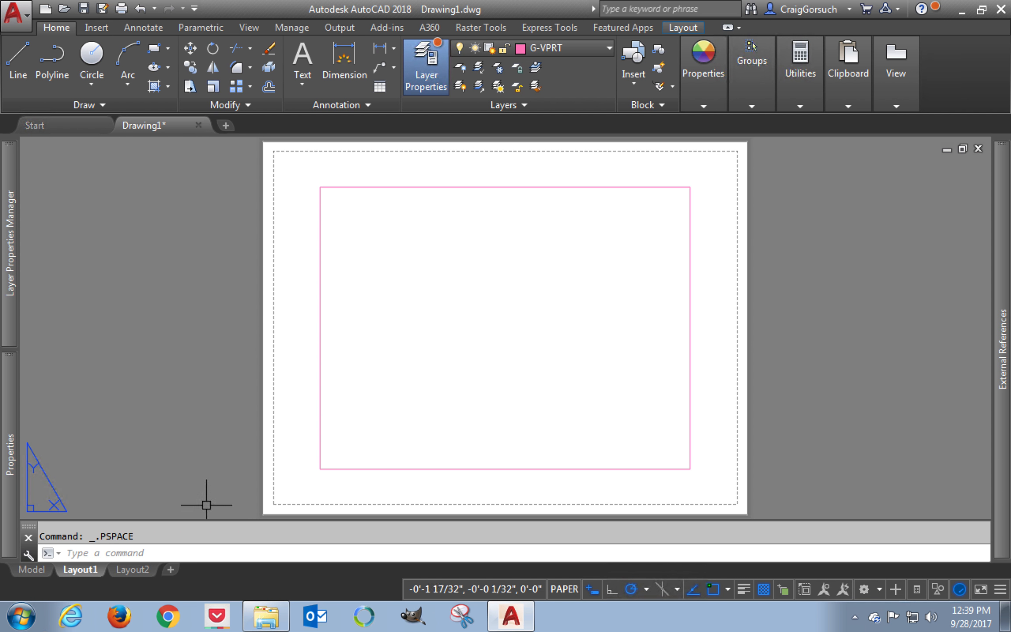
Modify Layout1's page setup to use the AutoCAD PDF (General Documentation).pc3 plotter
{"action": "right_click", "coordinate": [85, 571]}
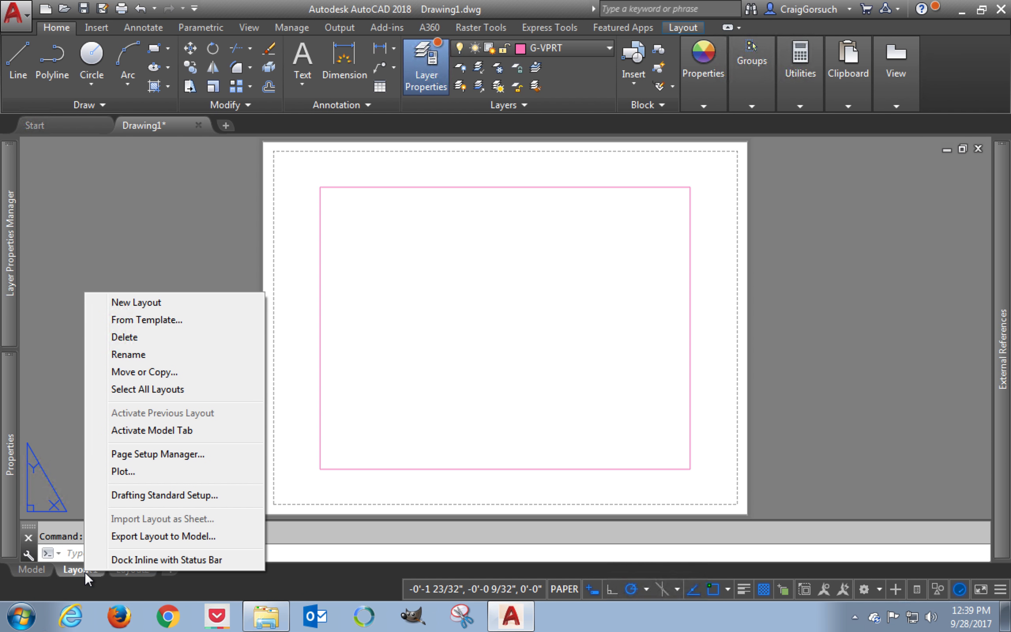
{"action": "left_click", "coordinate": [148, 456]}
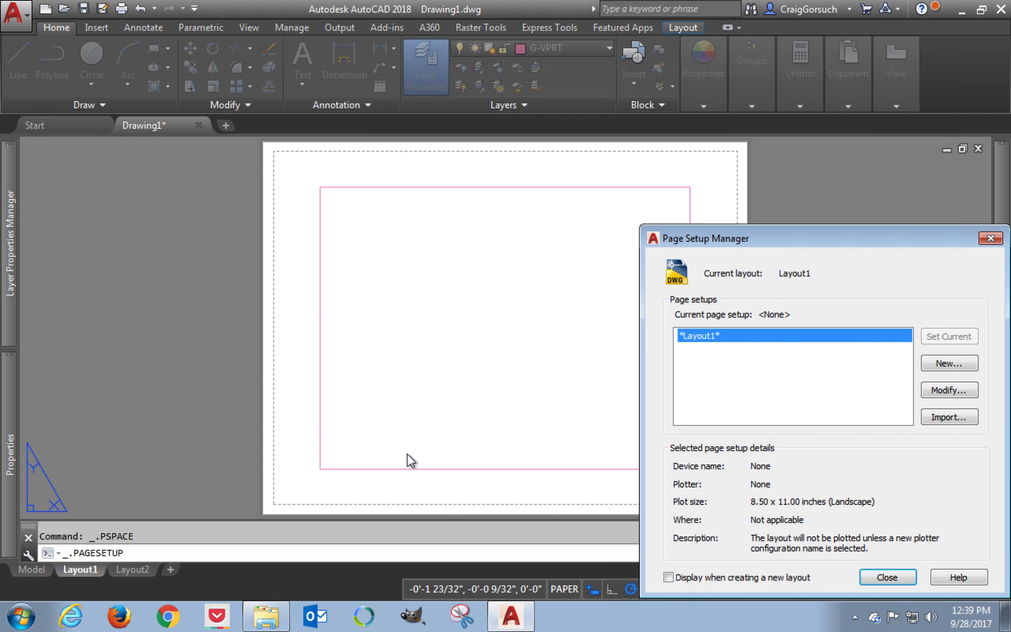
{"action": "left_click_drag", "start_coordinate": [803, 239], "coordinate": [518, 147]}
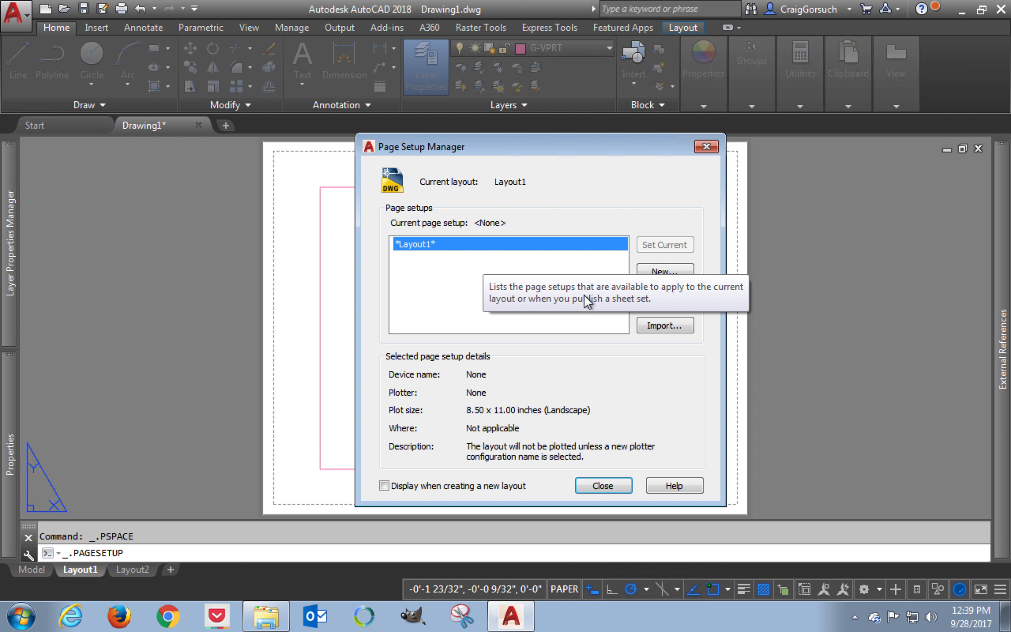
{"action": "left_click", "coordinate": [670, 302]}
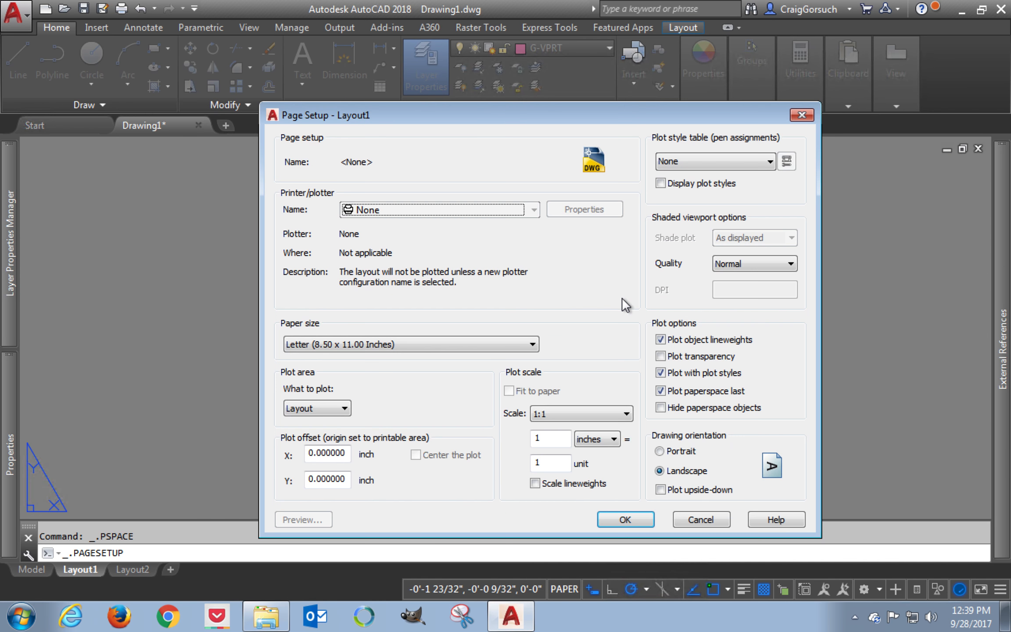
{"action": "left_click", "coordinate": [461, 211]}
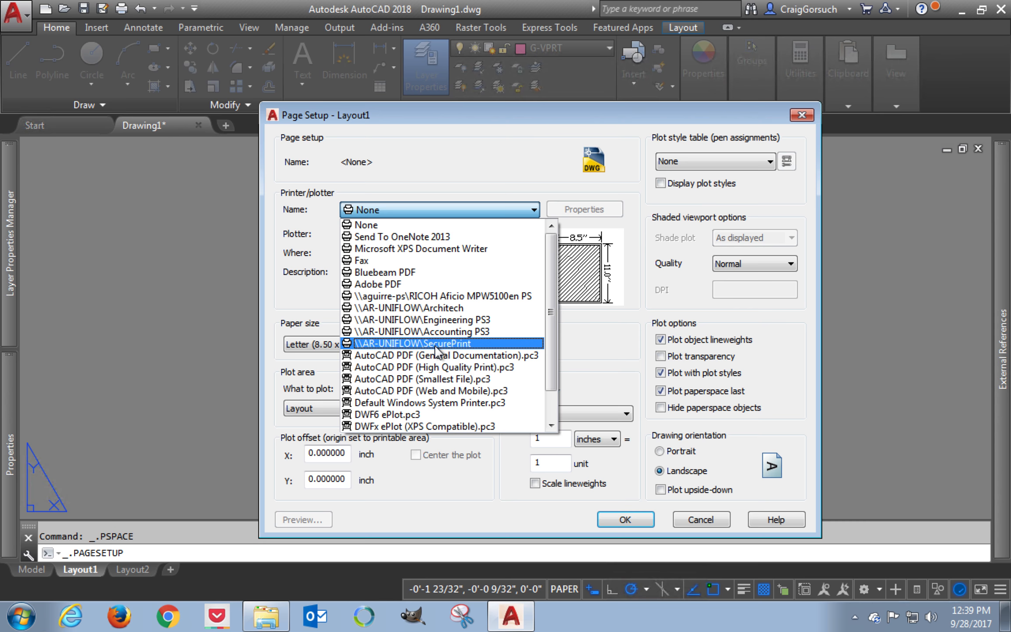
{"action": "left_click", "coordinate": [553, 408]}
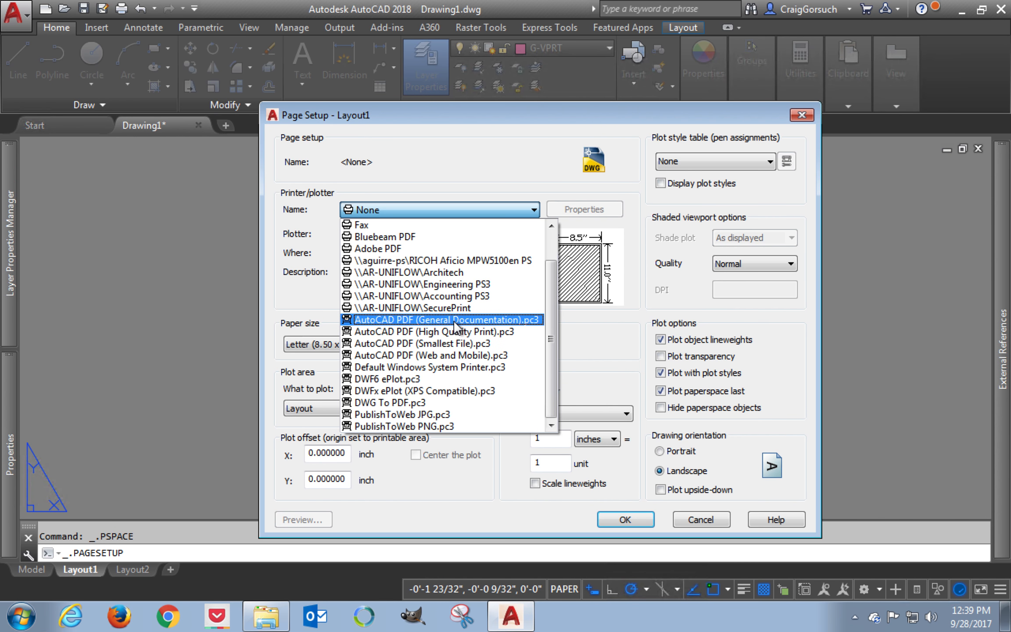
{"action": "left_click", "coordinate": [455, 326]}
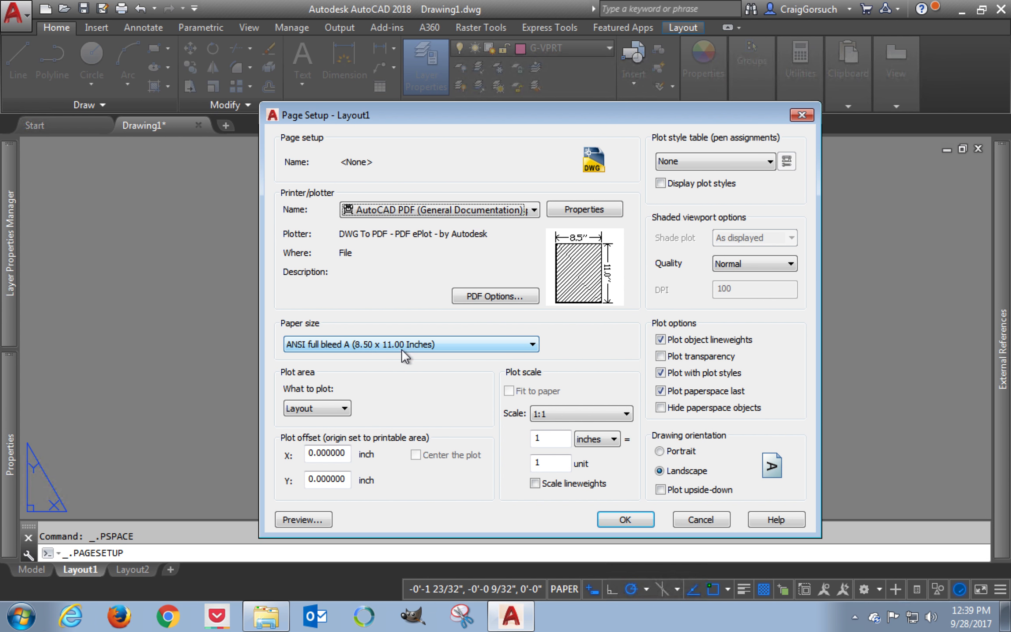
Set the page setup's paper size to ANSI full bleed B (17.00 x 11.00 Inches)
{"action": "left_click", "coordinate": [400, 345]}
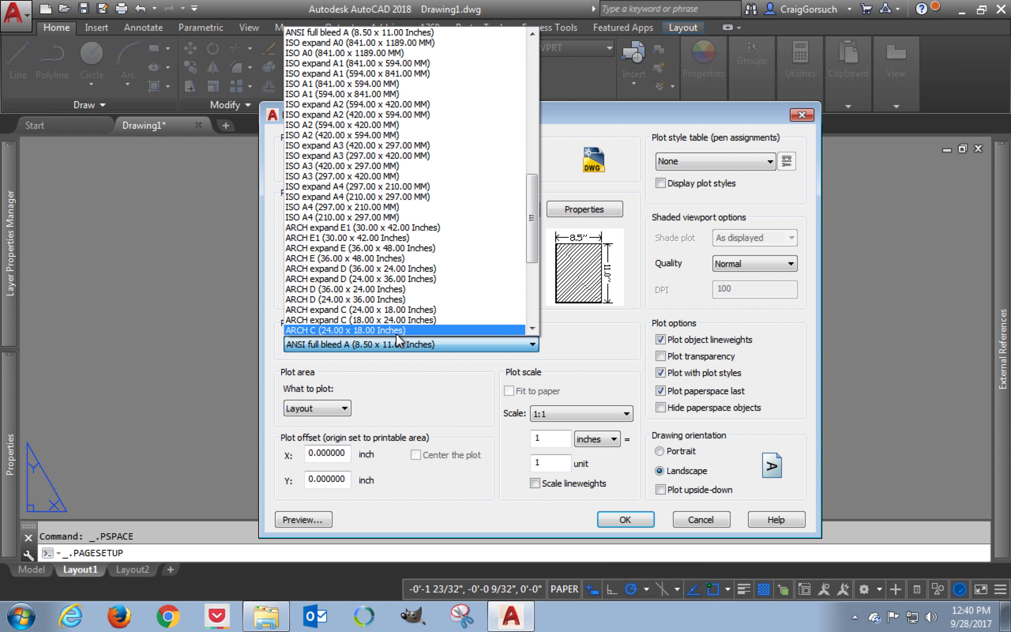
{"action": "left_click_drag", "start_coordinate": [532, 220], "coordinate": [532, 186]}
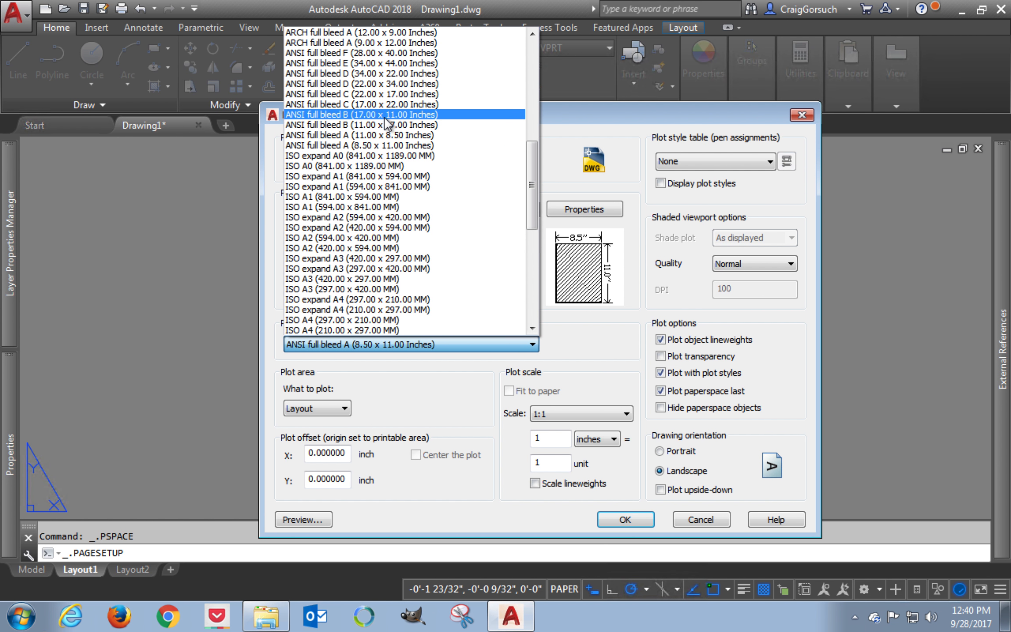
{"action": "left_click", "coordinate": [387, 115]}
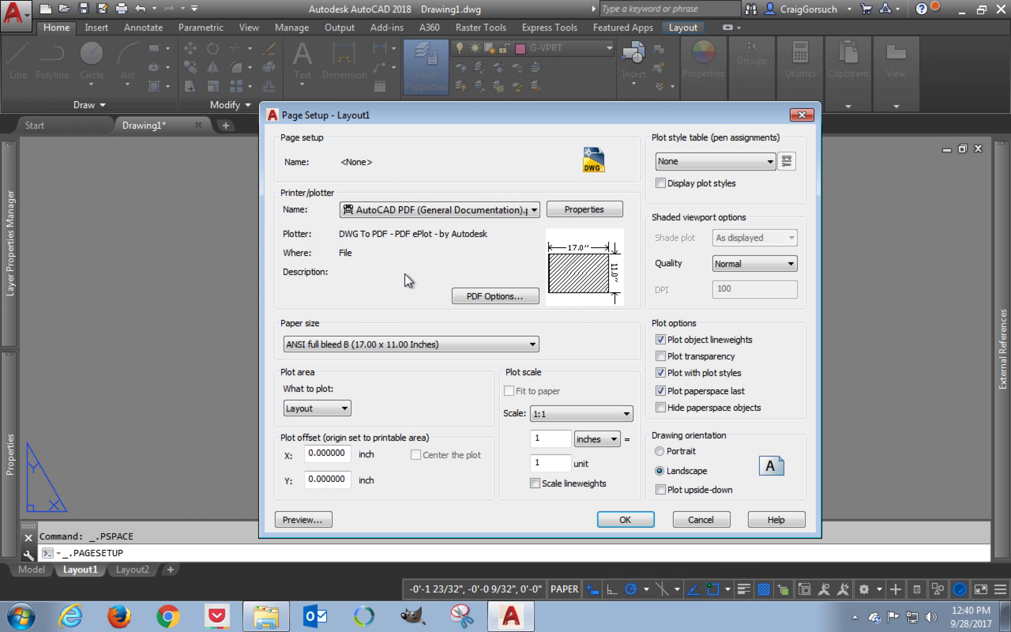
Assign the monochrome.ctb plot style table, accept the Layout1 page setup, and close the Page Setup Manager
{"action": "left_click", "coordinate": [714, 163]}
{"action": "left_click", "coordinate": [716, 246]}
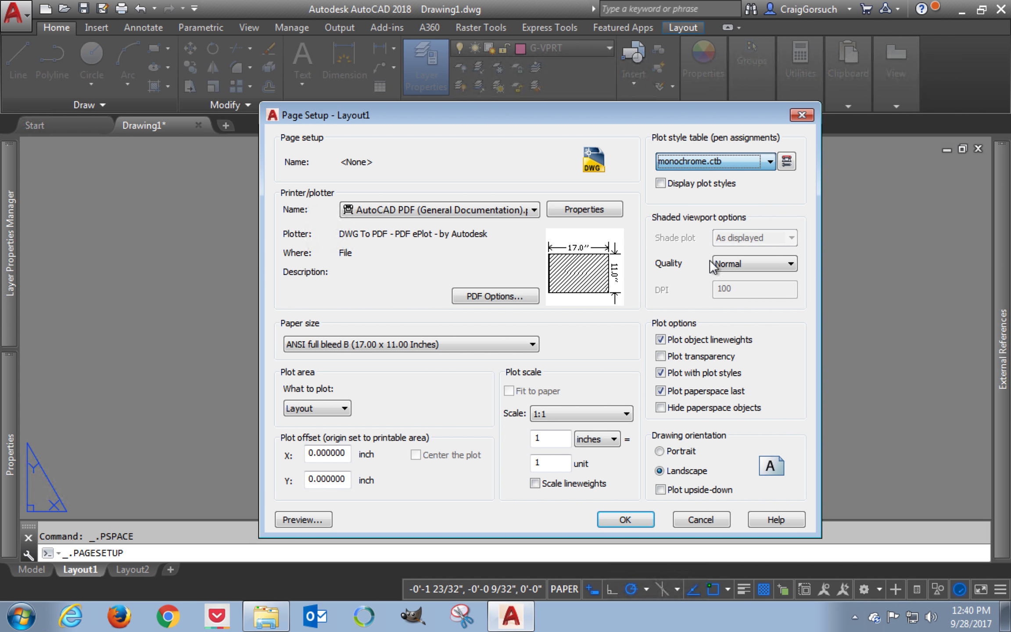
{"action": "left_click", "coordinate": [625, 520]}
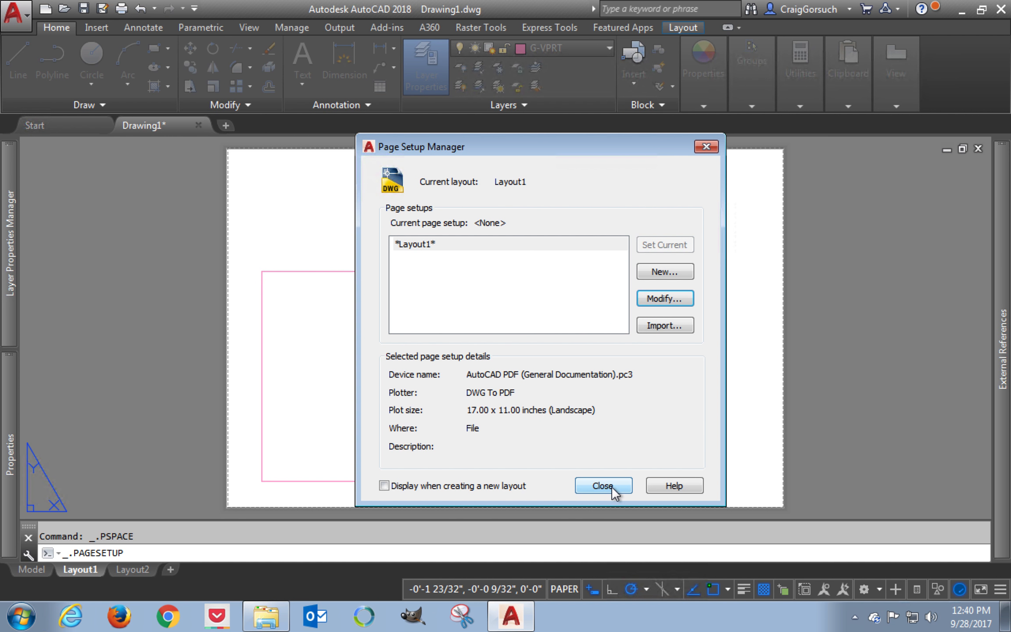
{"action": "left_click", "coordinate": [609, 483]}
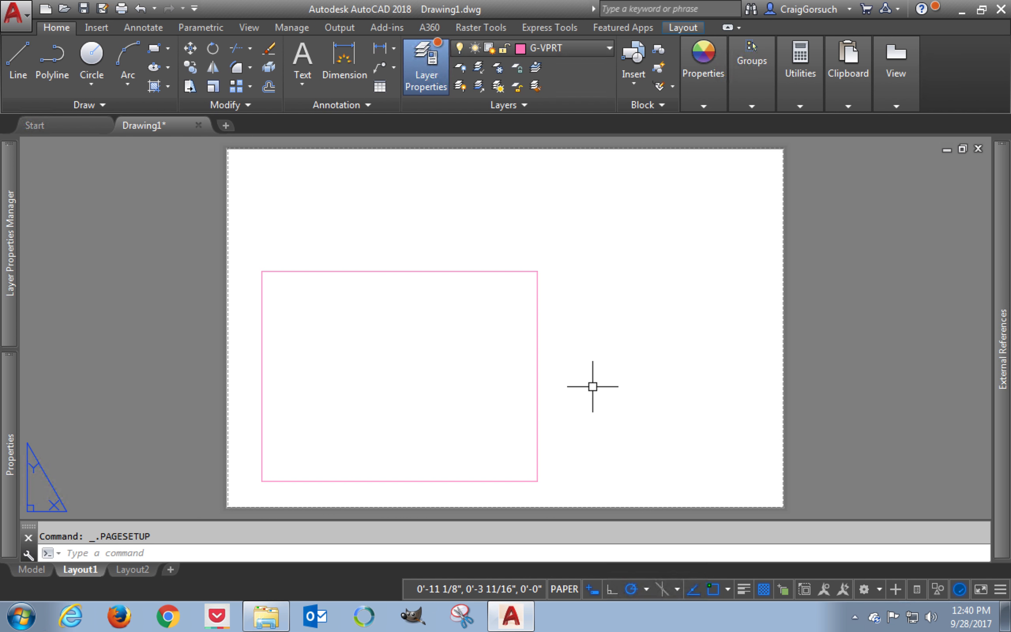
Return to model space and start saving the drawing under the AutoCAD Drawing Template (*.dwt) file type
{"action": "left_click", "coordinate": [32, 569]}
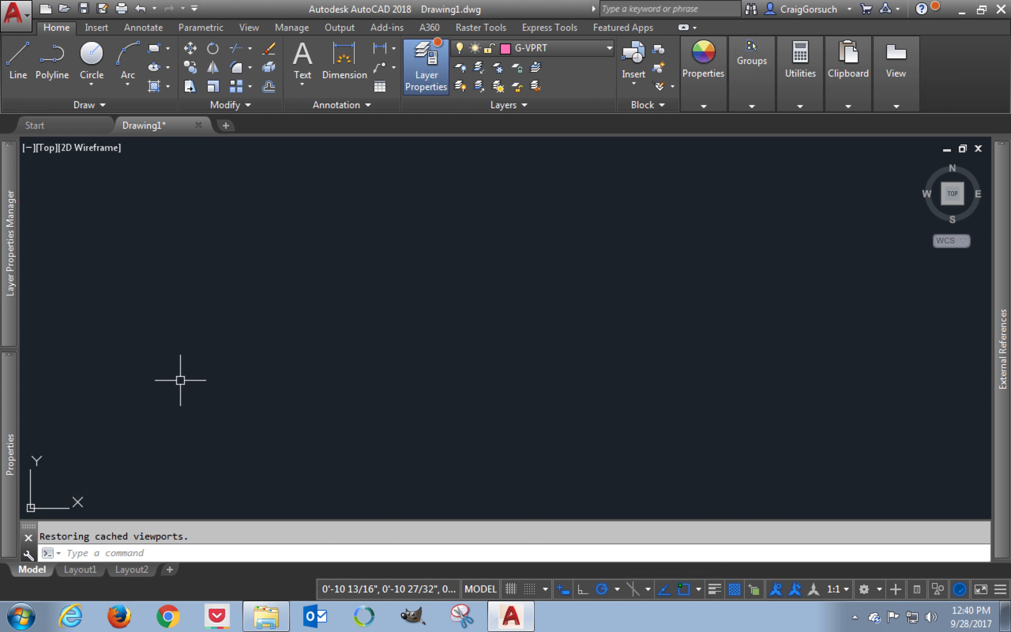
{"action": "left_click", "coordinate": [27, 12]}
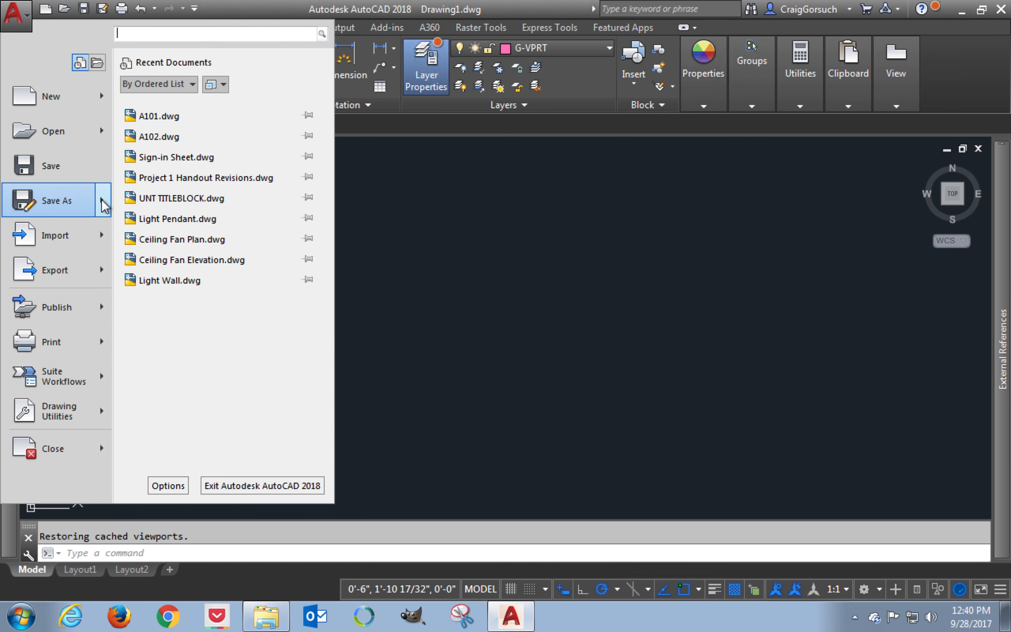
{"action": "mouse_move", "coordinate": [102, 200]}
{"action": "key", "text": "Escape"}
{"action": "key", "text": "Escape"}
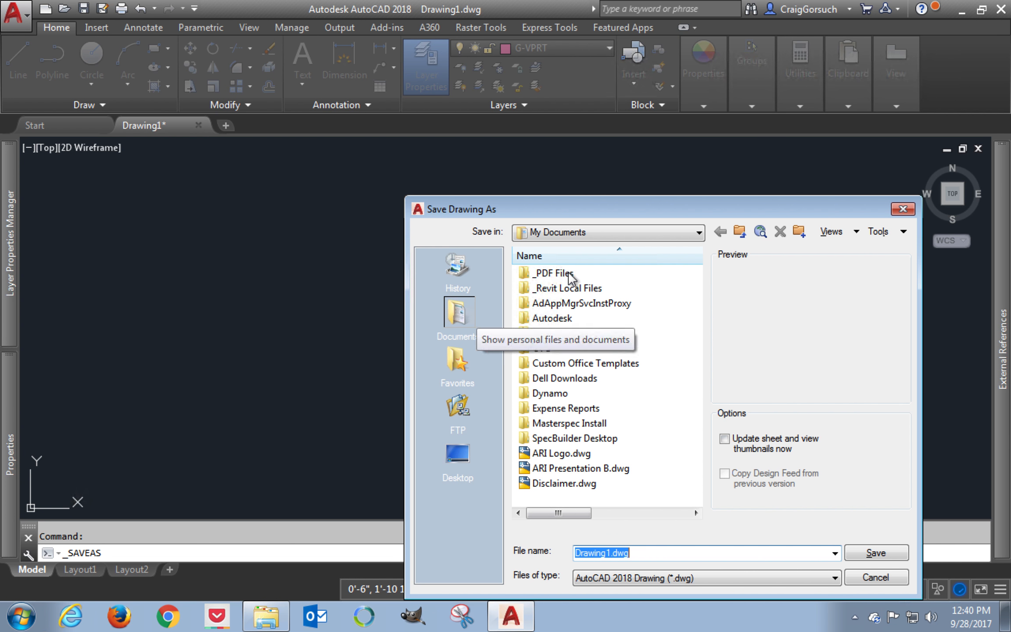
{"action": "left_click", "coordinate": [663, 575]}
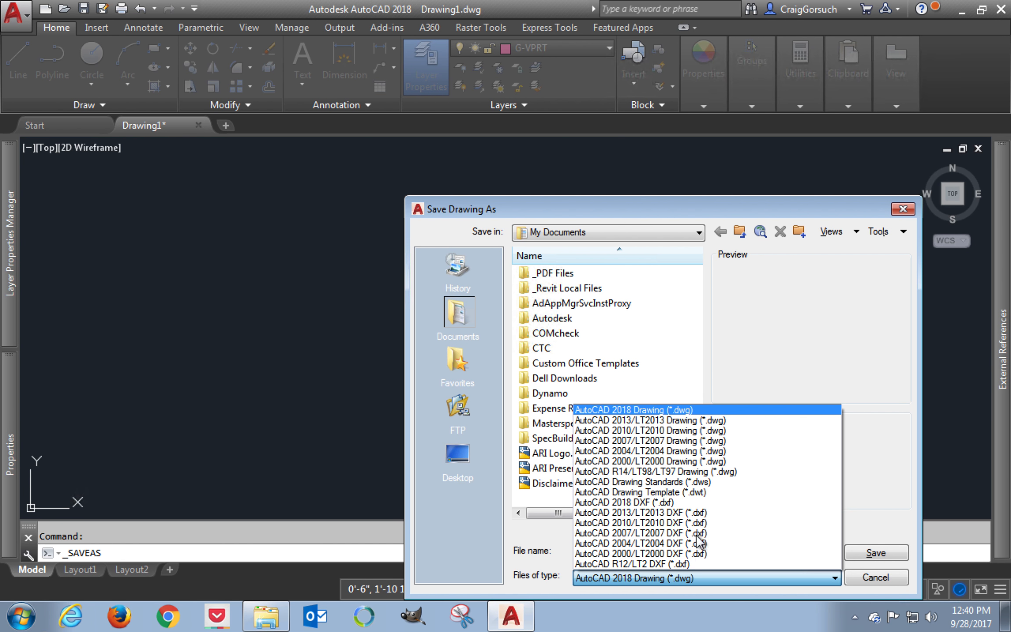
{"action": "left_click", "coordinate": [719, 493]}
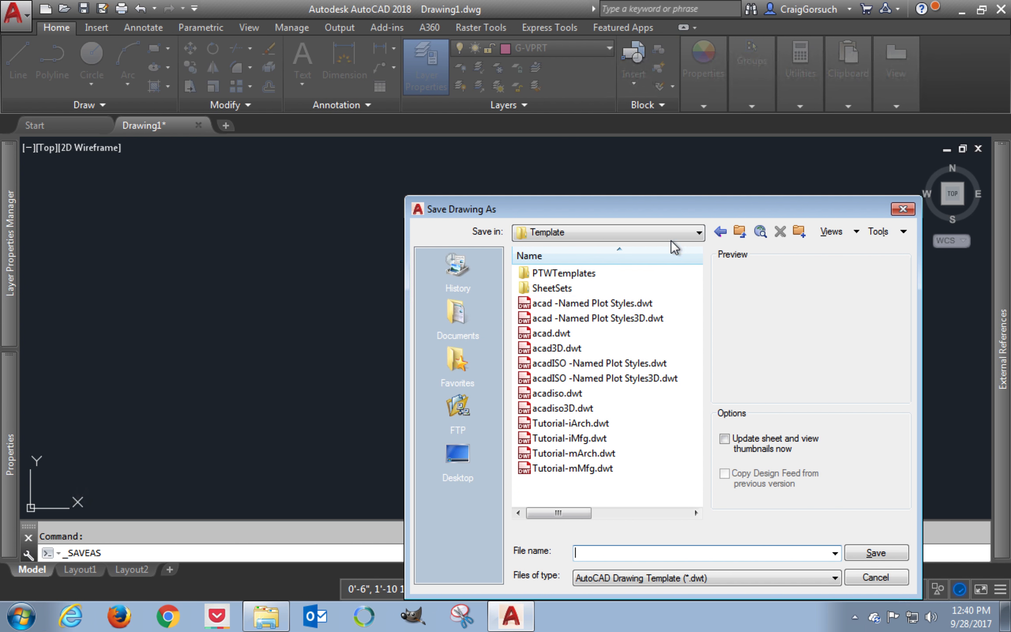
{"action": "left_click_drag", "start_coordinate": [675, 207], "coordinate": [537, 123]}
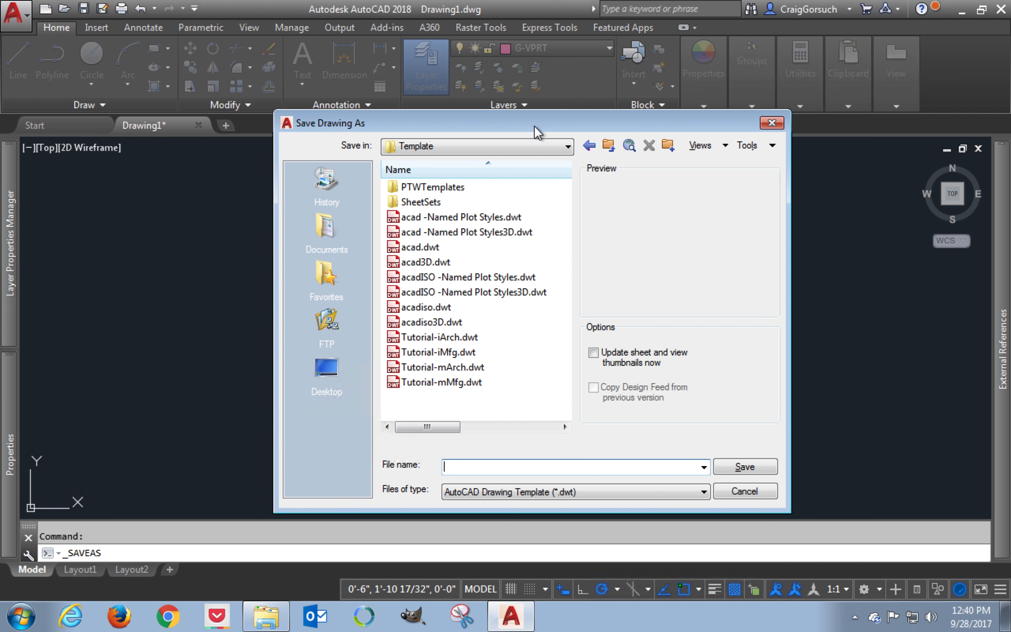
Browse to the OneDrive Documents/CVAD/_VIDEO folder and select UNT CVAD.dwt as the file to save over
{"action": "left_click", "coordinate": [520, 144]}
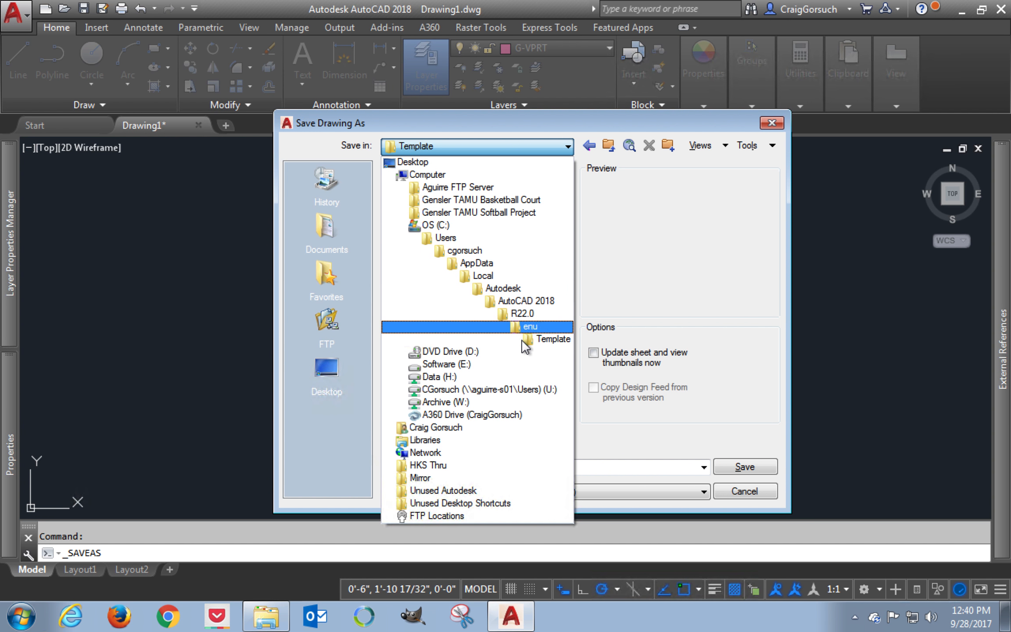
{"action": "left_click", "coordinate": [480, 249]}
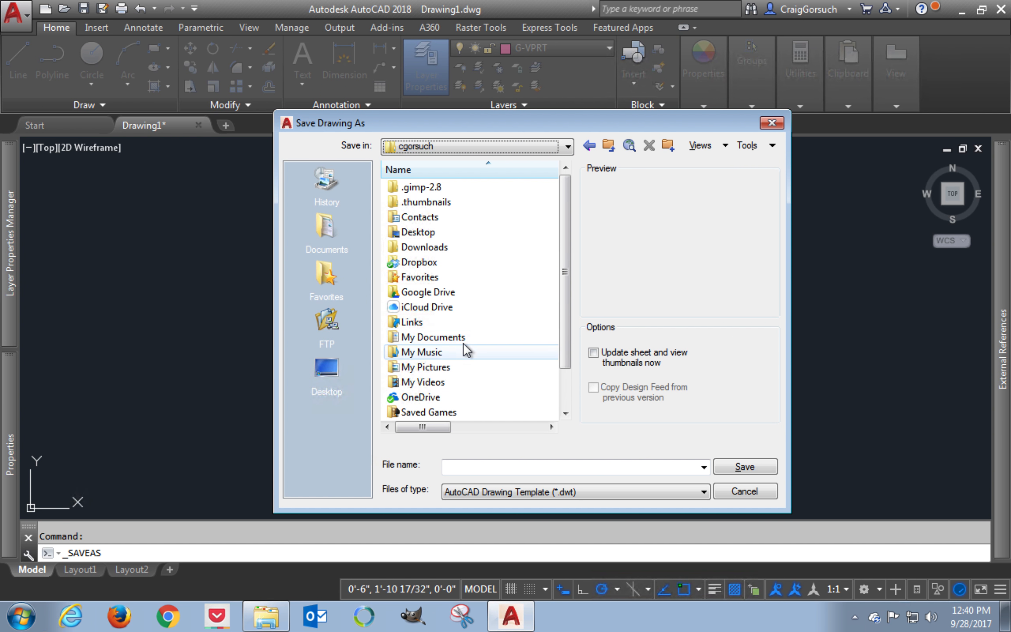
{"action": "double_click", "coordinate": [438, 398]}
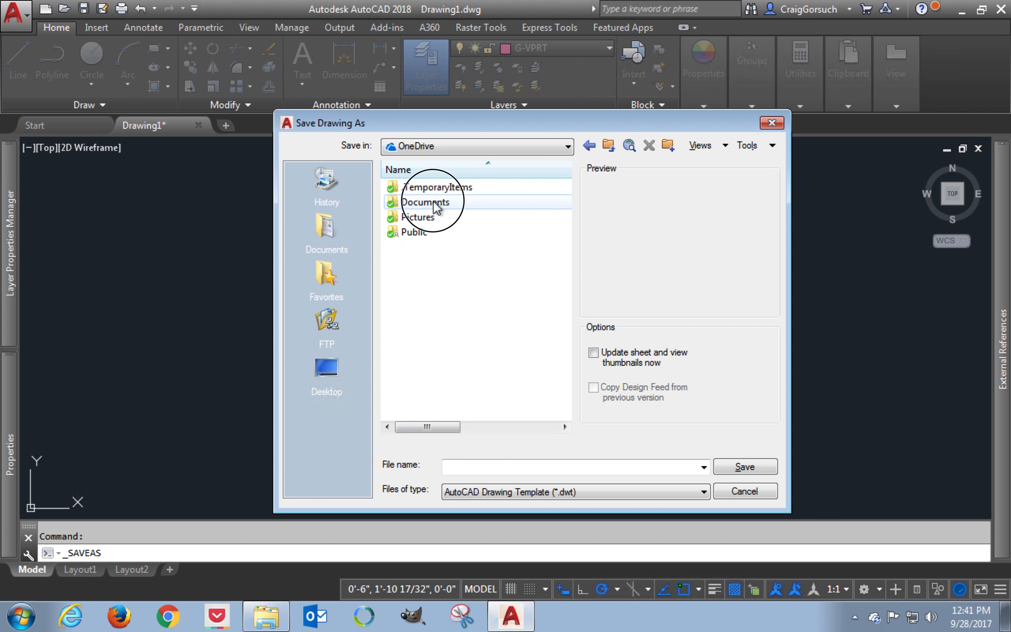
{"action": "double_click", "coordinate": [428, 201]}
{"action": "double_click", "coordinate": [439, 202]}
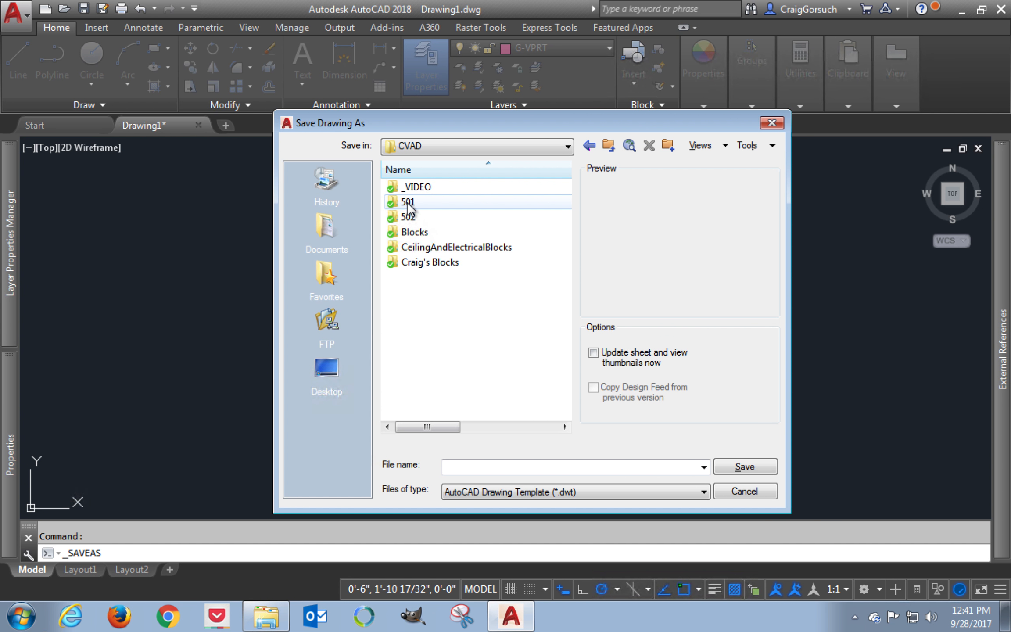
{"action": "double_click", "coordinate": [412, 189]}
{"action": "left_click", "coordinate": [433, 188]}
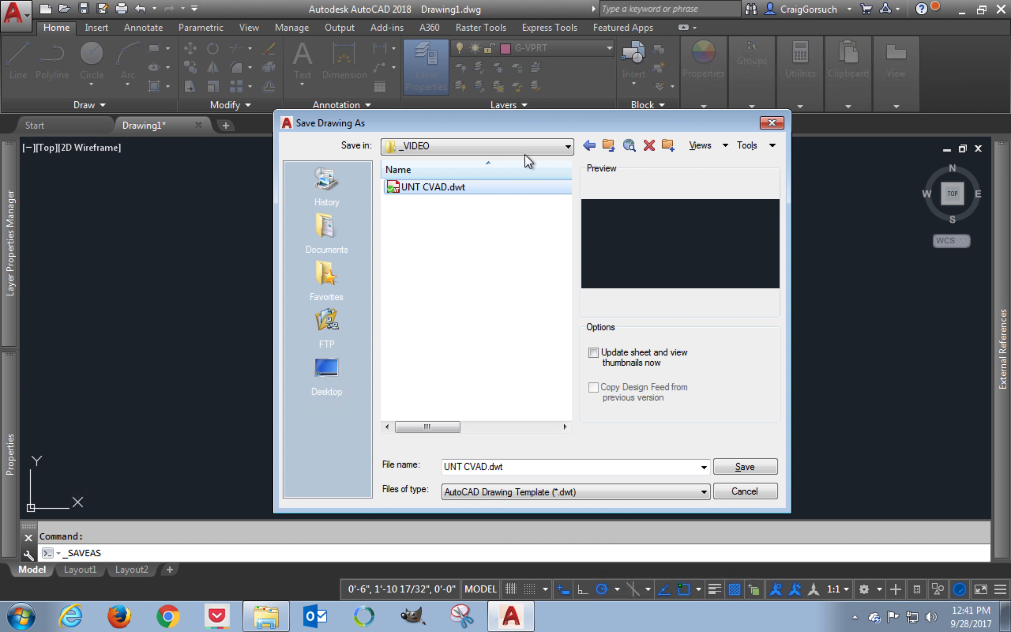
Go up to the CVAD folder to point out the 501 and 502 folders, and return to _VIDEO
{"action": "left_click", "coordinate": [568, 147]}
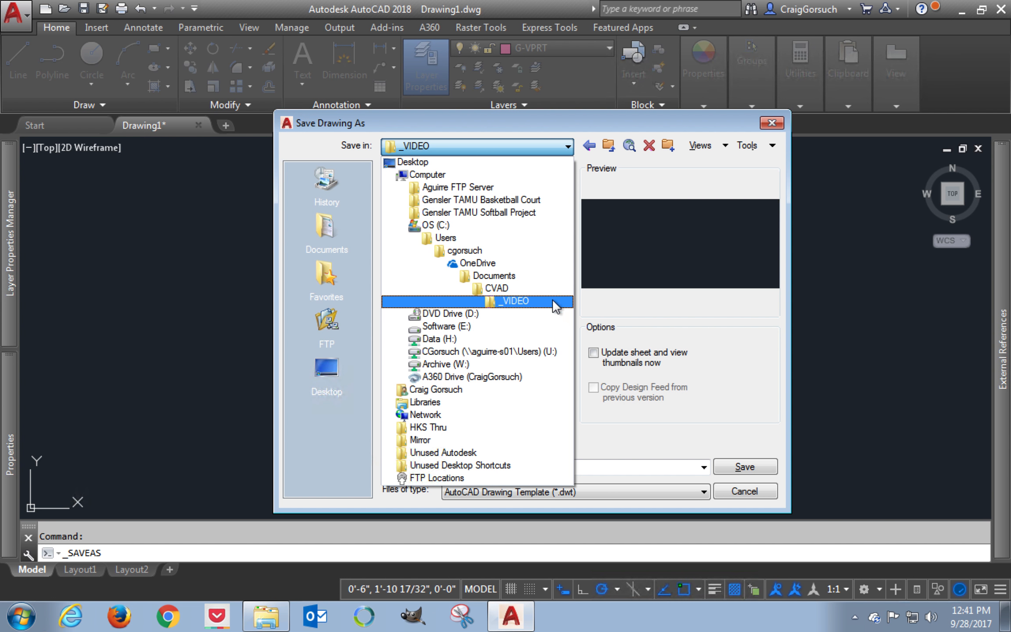
{"action": "left_click", "coordinate": [519, 288]}
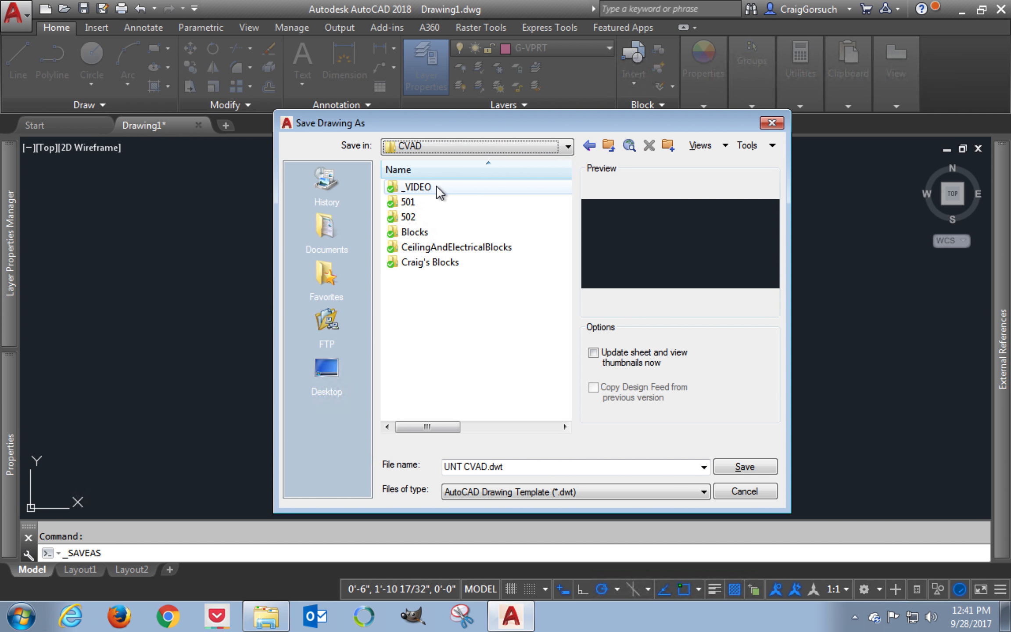
{"action": "left_click", "coordinate": [454, 204]}
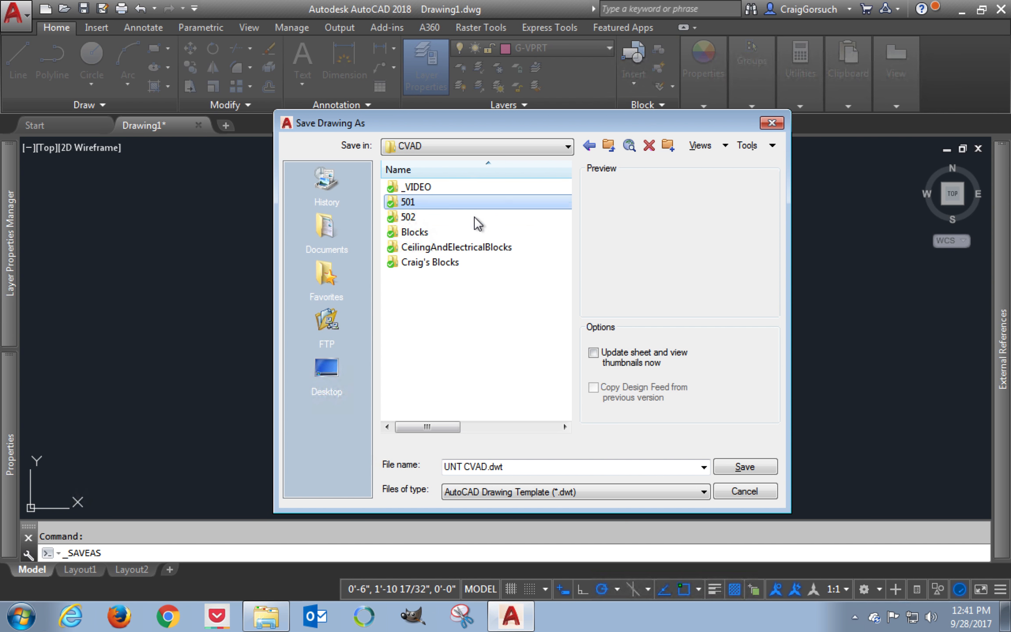
{"action": "left_click", "coordinate": [453, 217]}
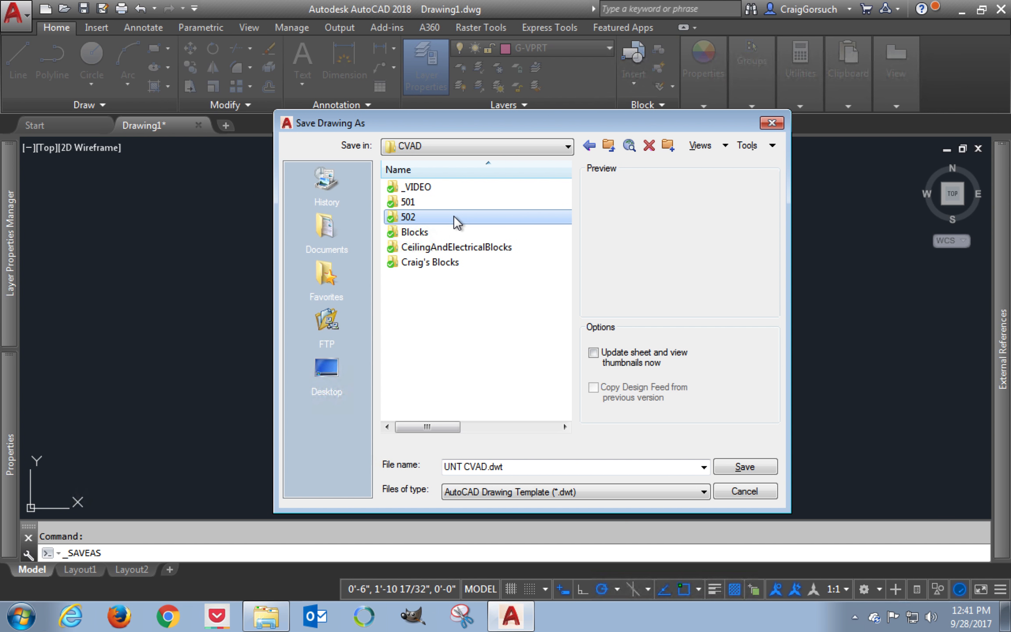
{"action": "double_click", "coordinate": [457, 187]}
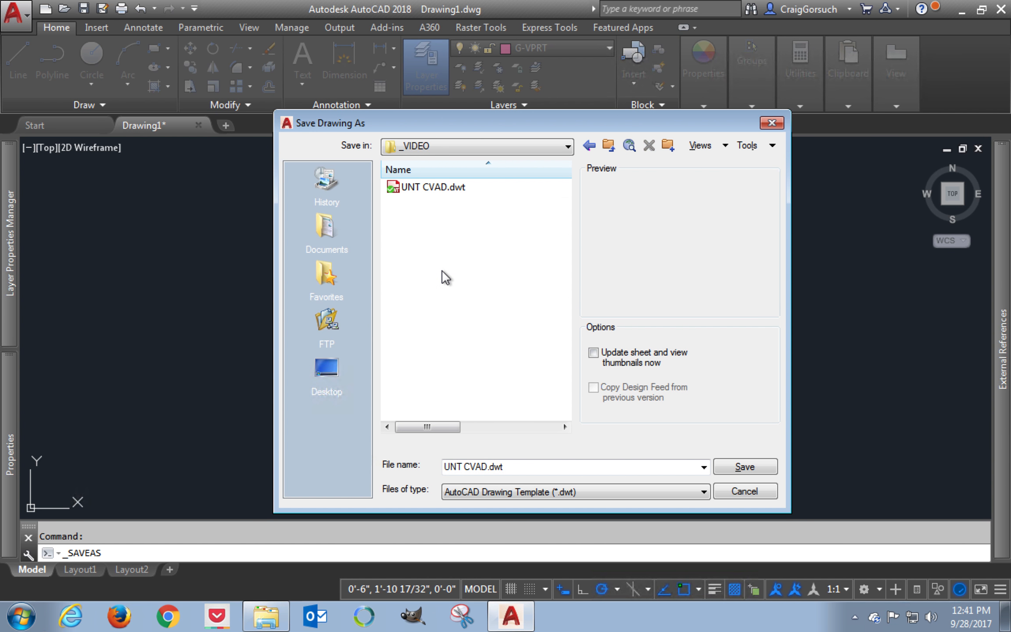
Save over the existing UNT CVAD.dwt template, keeping its description and English measurement
{"action": "left_click", "coordinate": [434, 187]}
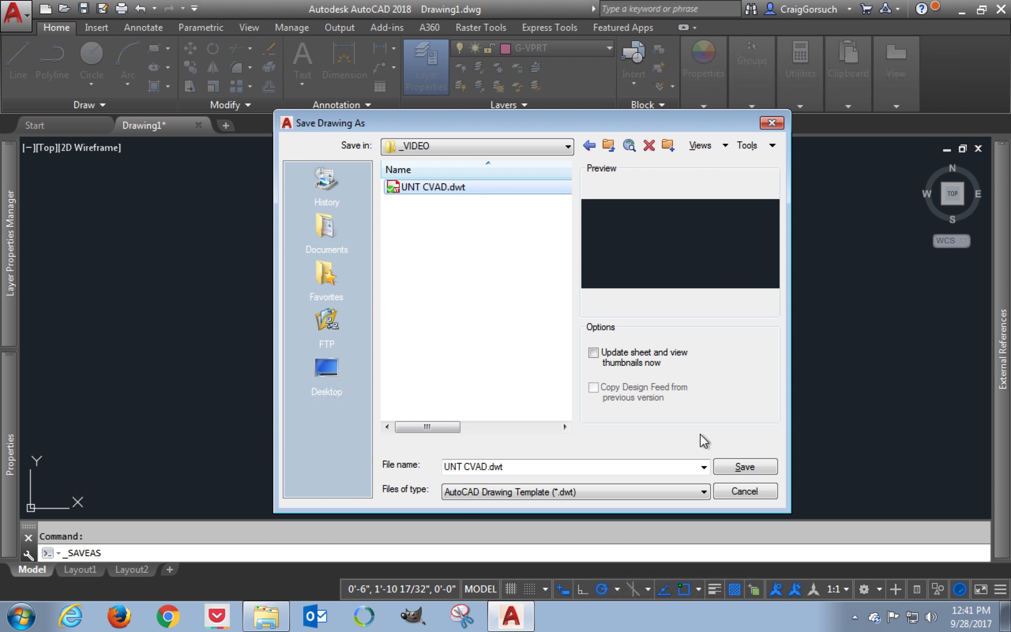
{"action": "left_click", "coordinate": [746, 467]}
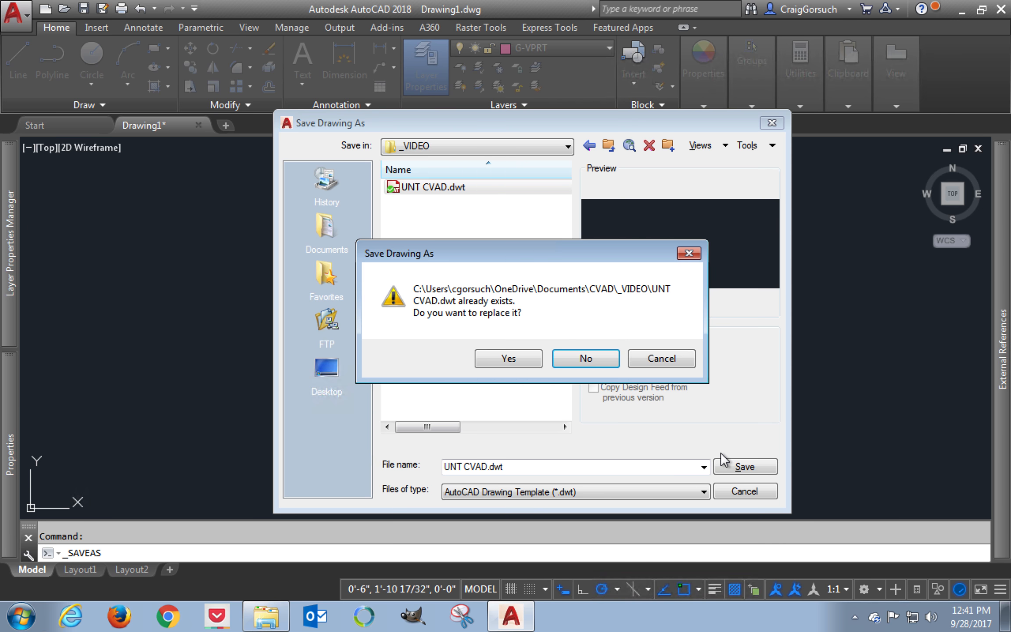
{"action": "left_click", "coordinate": [509, 360]}
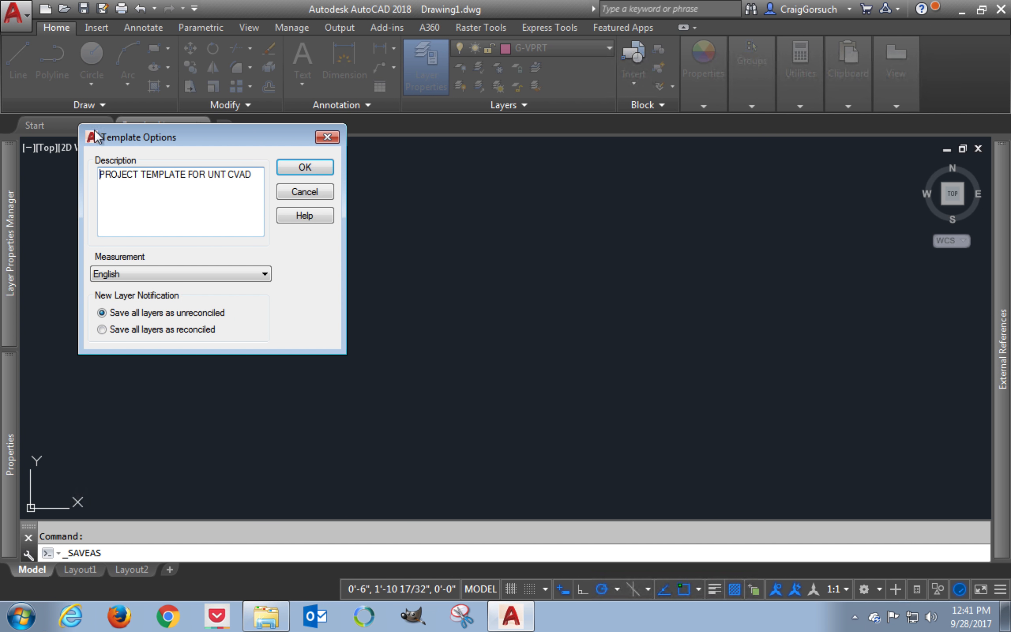
{"action": "left_click", "coordinate": [307, 168]}
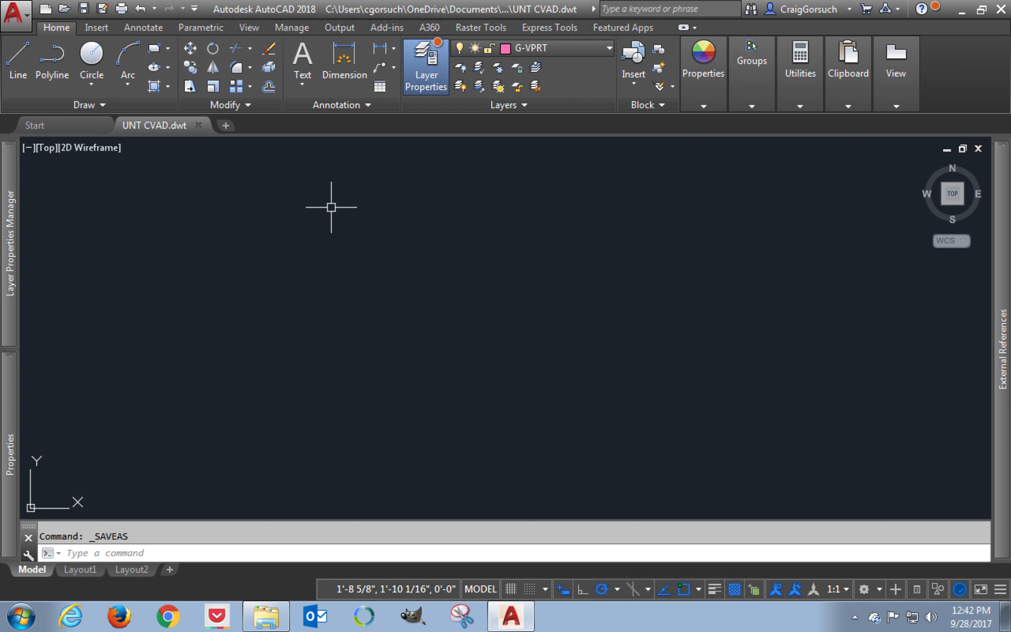
Close the UNT CVAD.dwt file and switch to the Windows Explorer window of the _VIDEO folder
{"action": "left_click", "coordinate": [198, 126]}
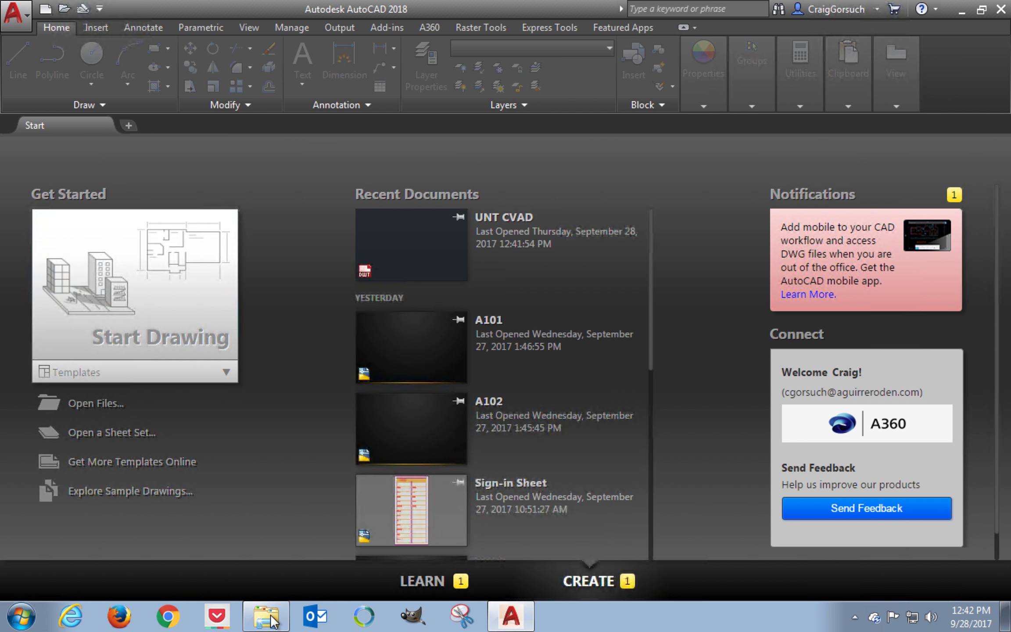
{"action": "left_click", "coordinate": [268, 619]}
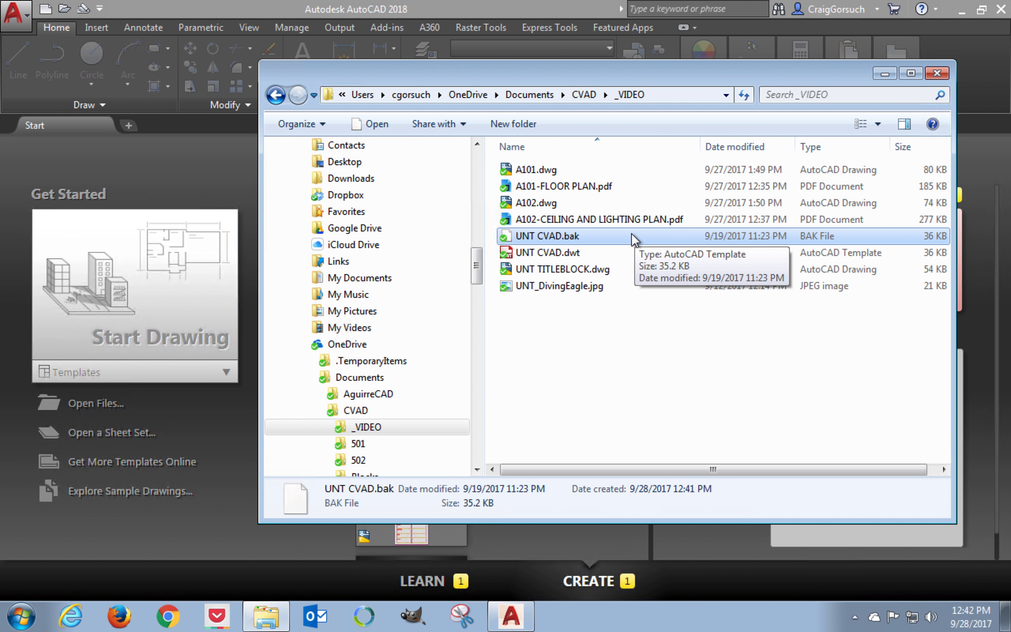
Delete the UNT CVAD.bak backup file from the _VIDEO folder, moving it to the Recycle Bin
{"action": "right_click", "coordinate": [558, 235]}
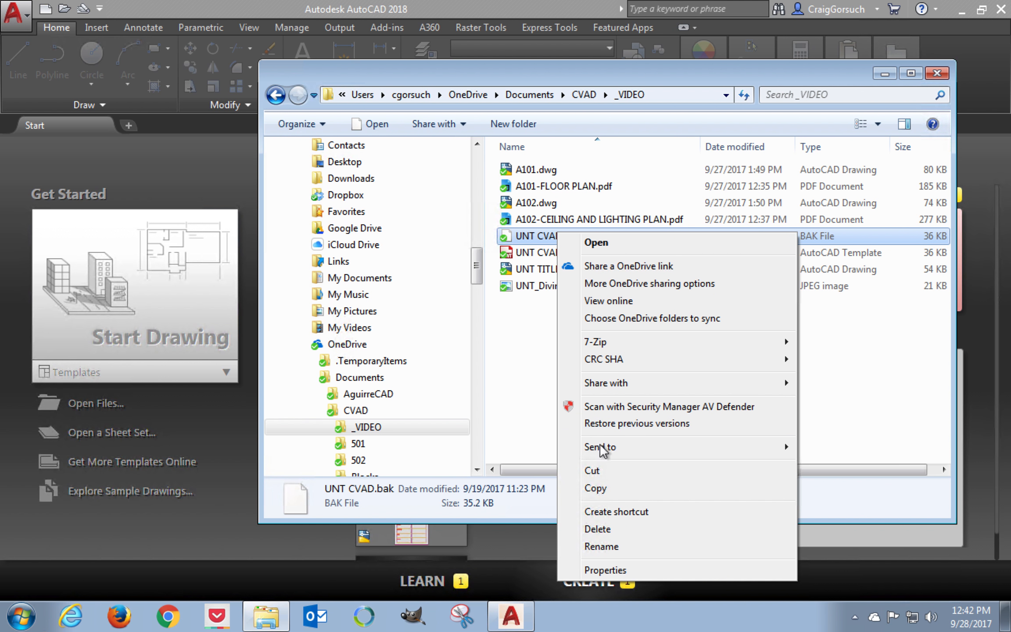
{"action": "left_click", "coordinate": [602, 530]}
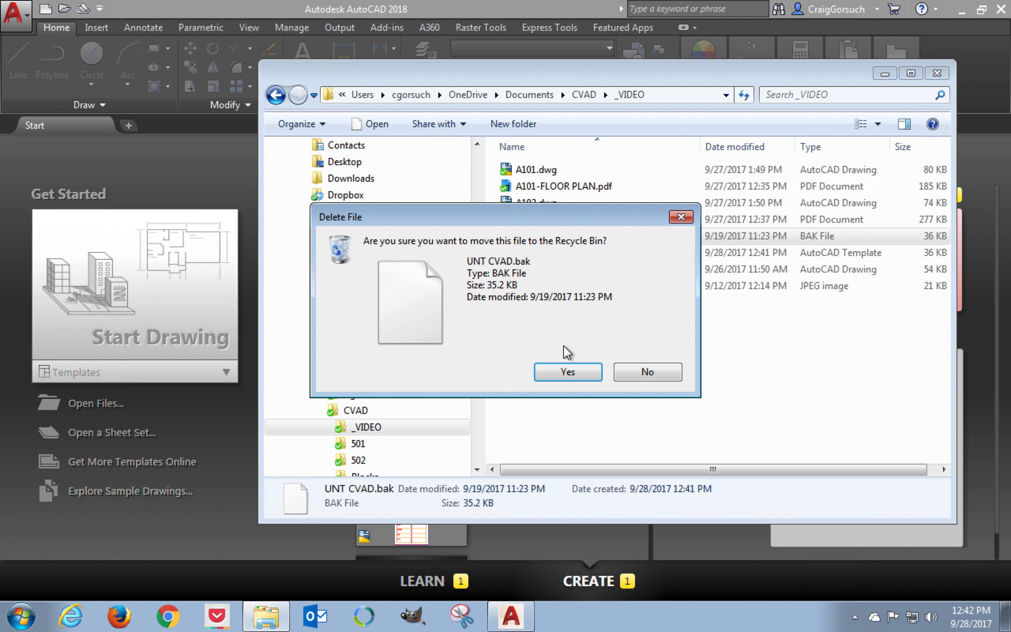
{"action": "left_click", "coordinate": [570, 373]}
Start a new drawing from the UNT CVAD.dwt template and check its Layout1 before returning to model space
{"action": "left_click", "coordinate": [549, 237]}
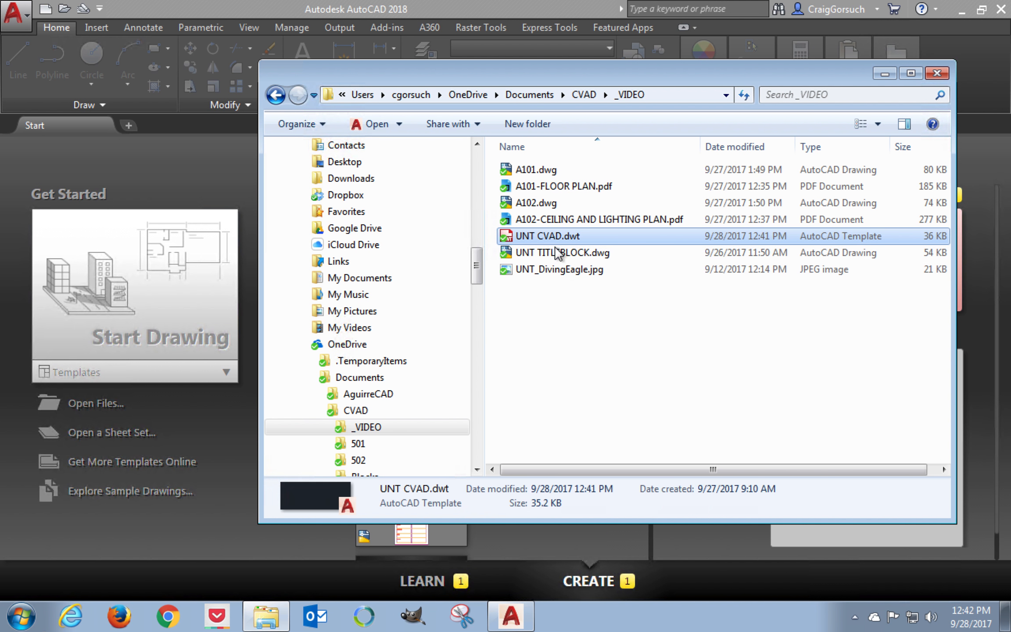
{"action": "double_click", "coordinate": [556, 235]}
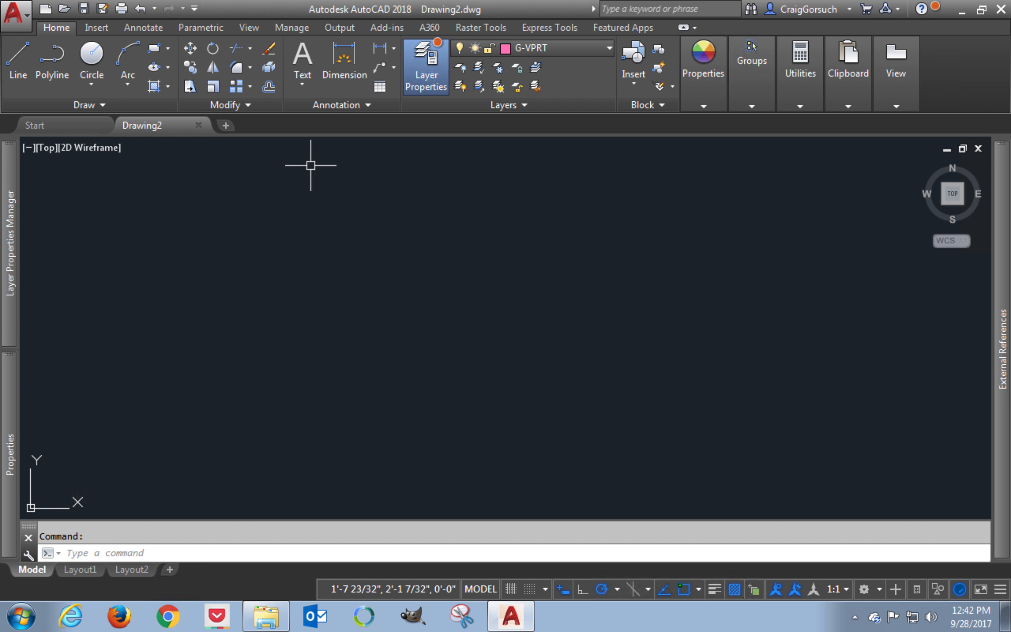
{"action": "left_click", "coordinate": [80, 569]}
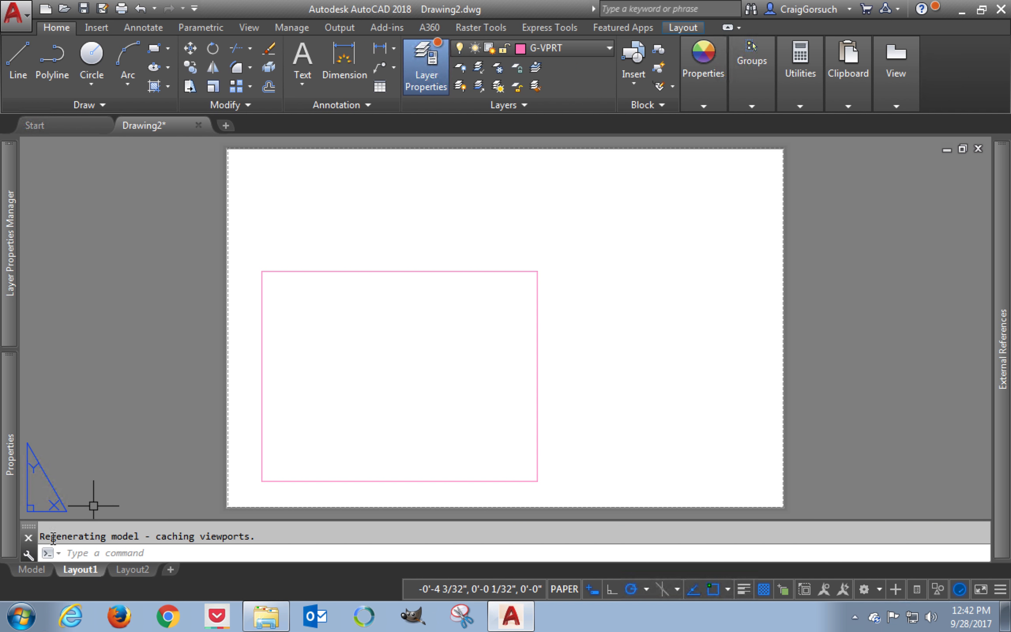
{"action": "left_click", "coordinate": [34, 569]}
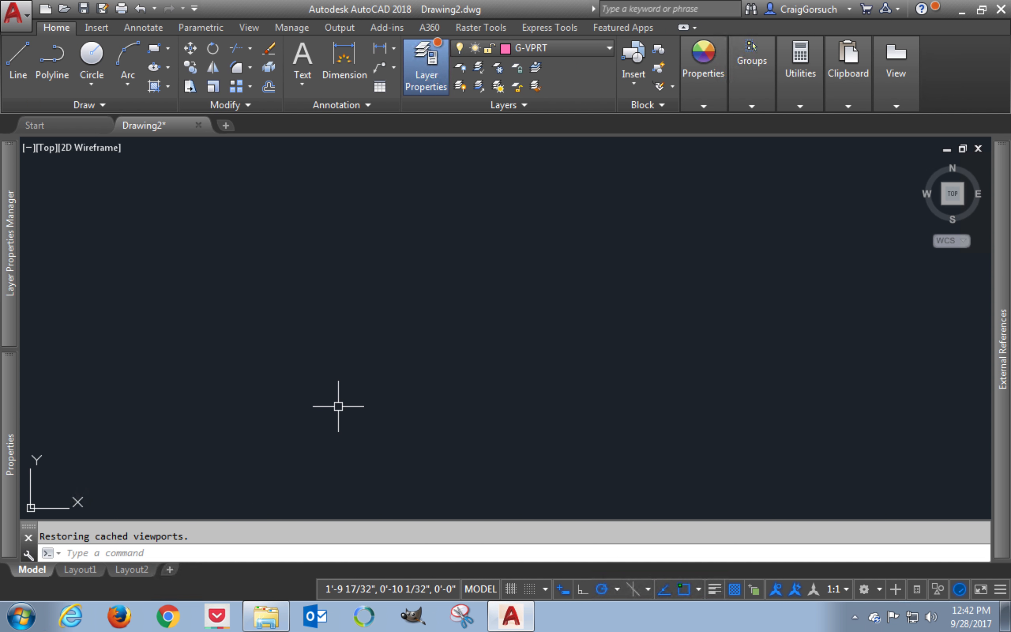
Open the layer manager with LA and review the full layer list and the layers in the General filter
{"action": "type", "text": "la"}
{"action": "key", "text": "Return"}
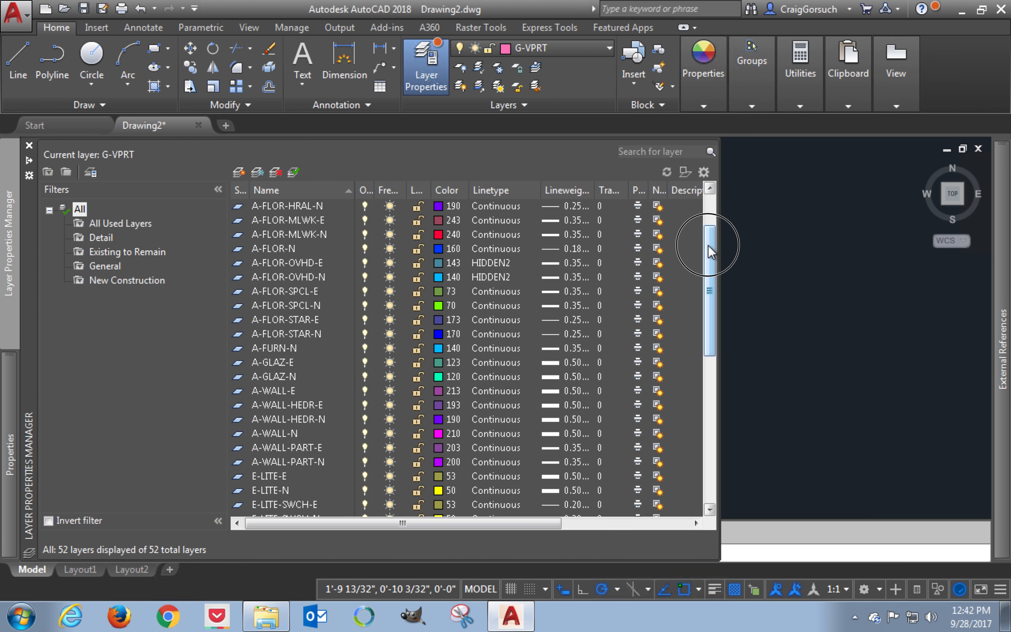
{"action": "left_click_drag", "start_coordinate": [708, 244], "coordinate": [715, 183]}
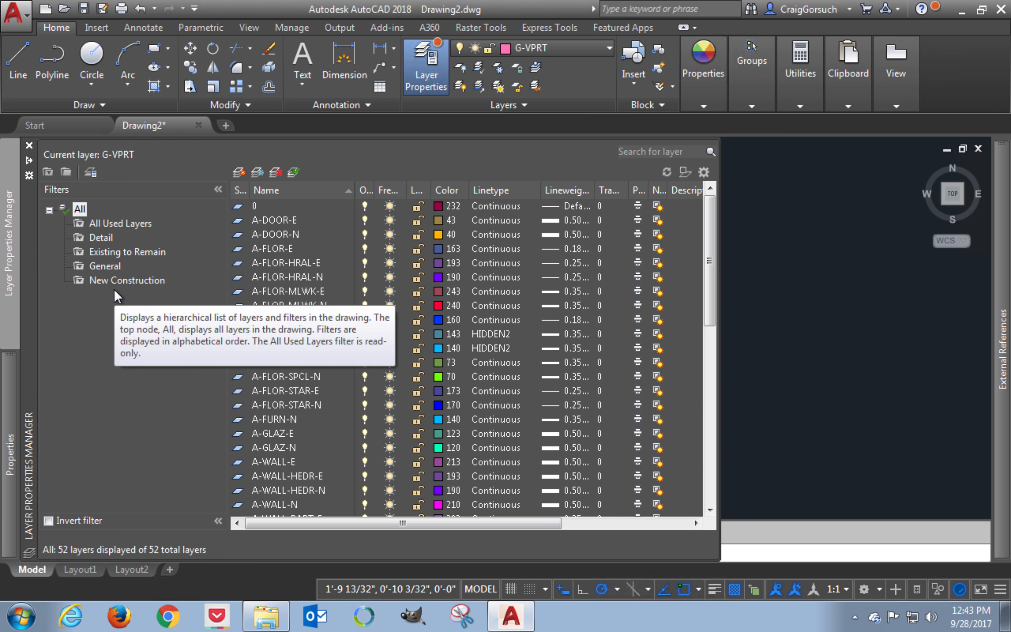
{"action": "left_click", "coordinate": [840, 50]}
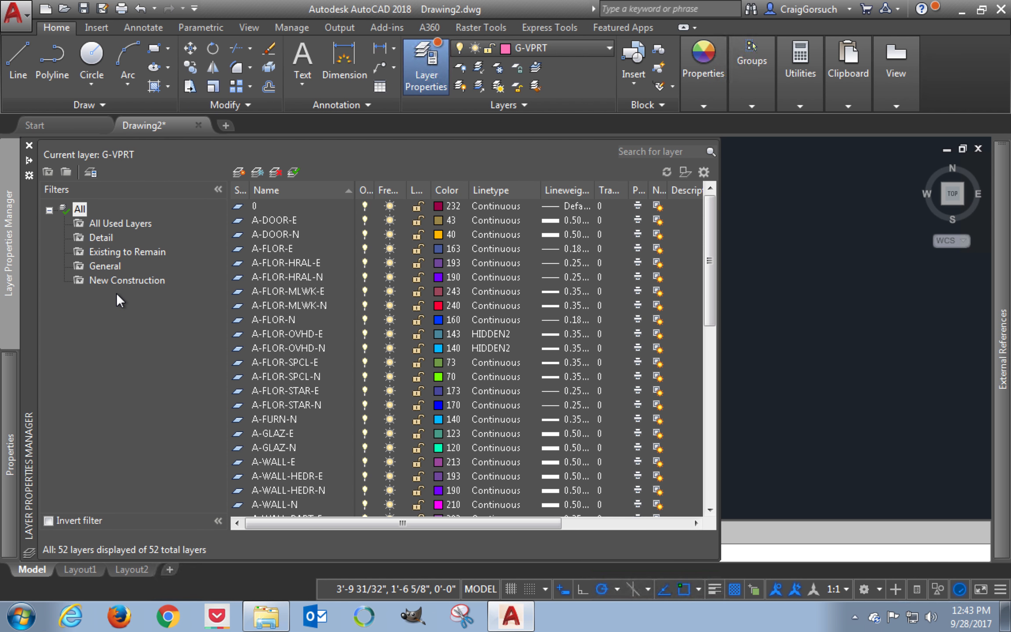
{"action": "left_click", "coordinate": [709, 256]}
{"action": "left_click_drag", "start_coordinate": [708, 255], "coordinate": [709, 319]}
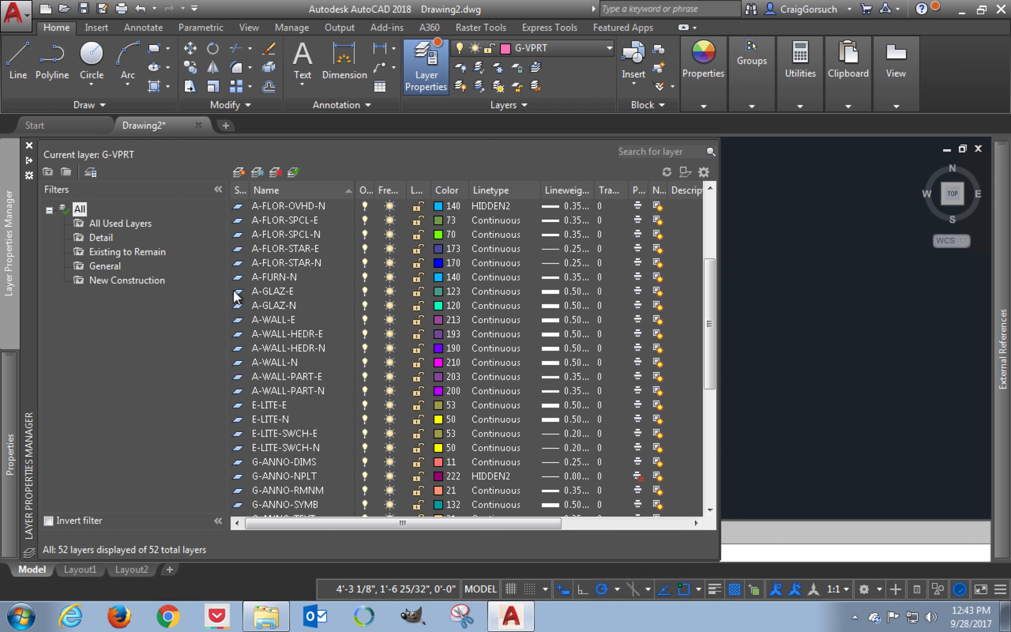
{"action": "left_click", "coordinate": [104, 265]}
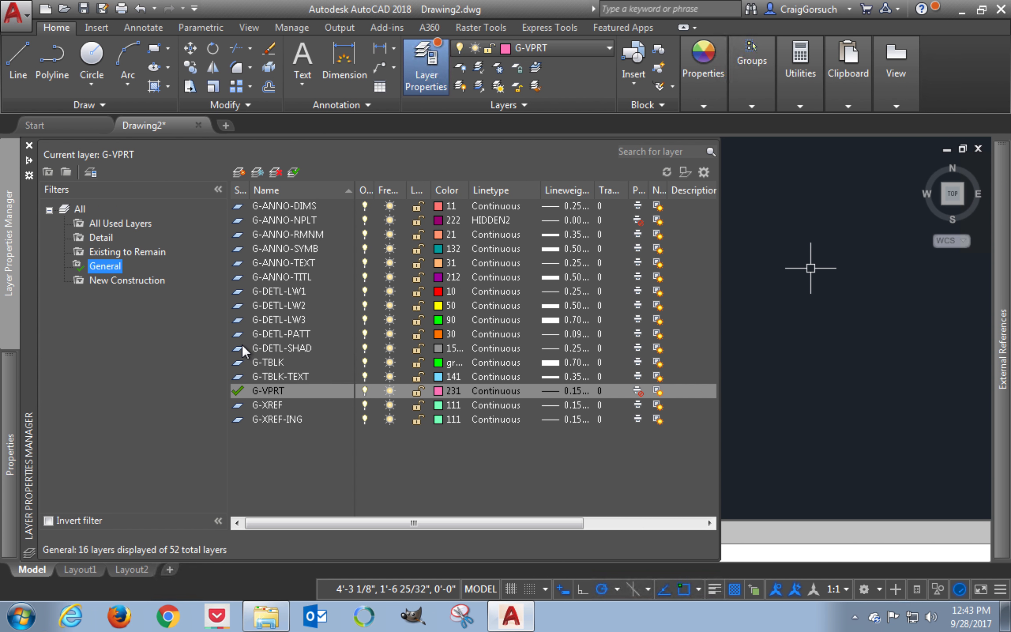
Delete all layers in the New Construction filter, from A-DOOR-N through S-COLS-N
{"action": "left_click", "coordinate": [124, 280]}
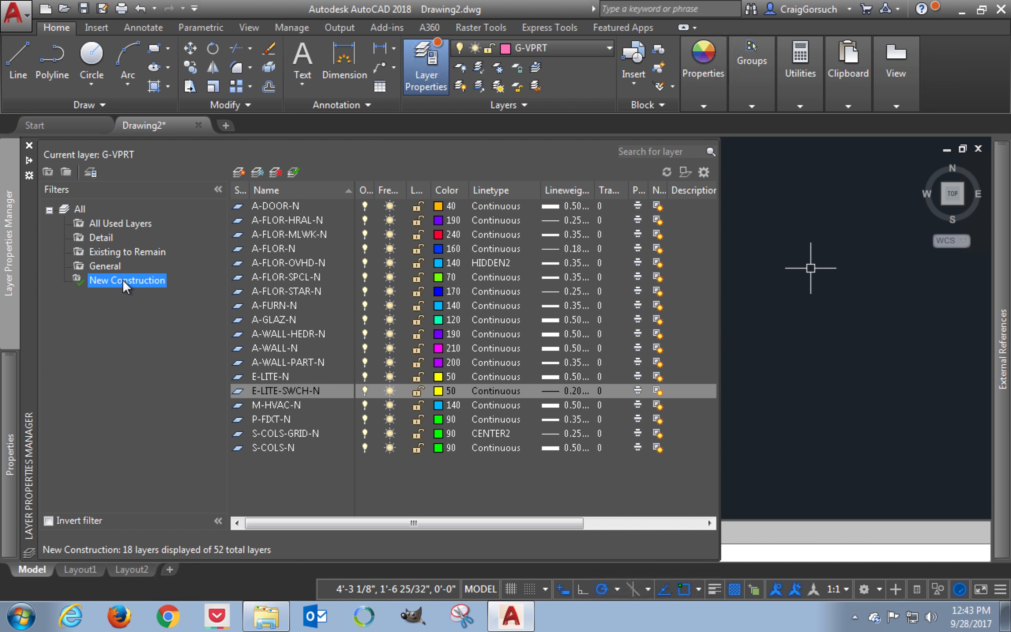
{"action": "left_click", "coordinate": [286, 448]}
{"action": "left_click", "coordinate": [285, 207], "text": "shift"}
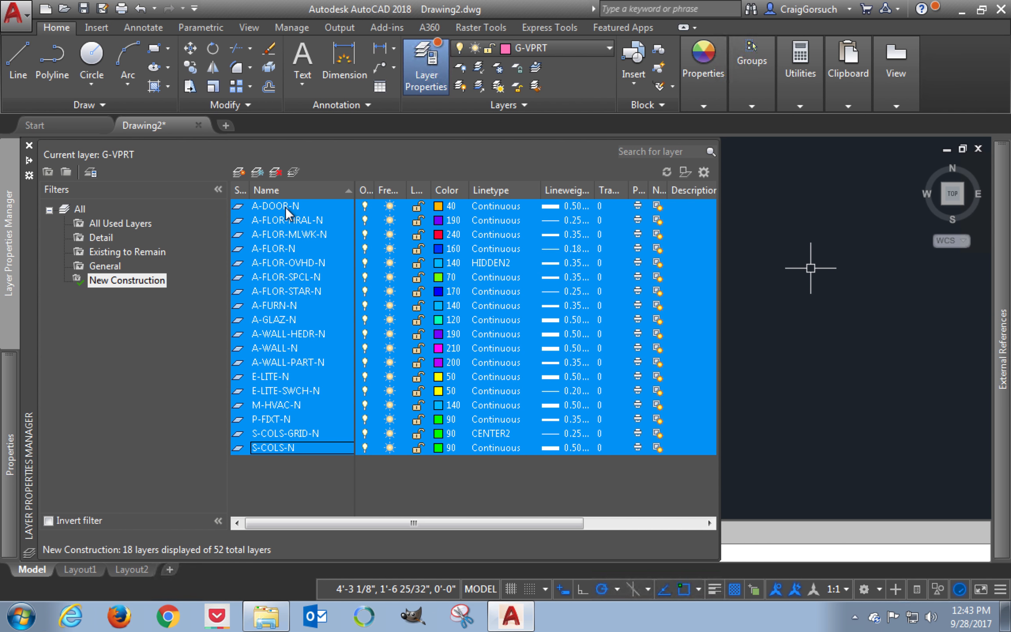
{"action": "left_click", "coordinate": [276, 172]}
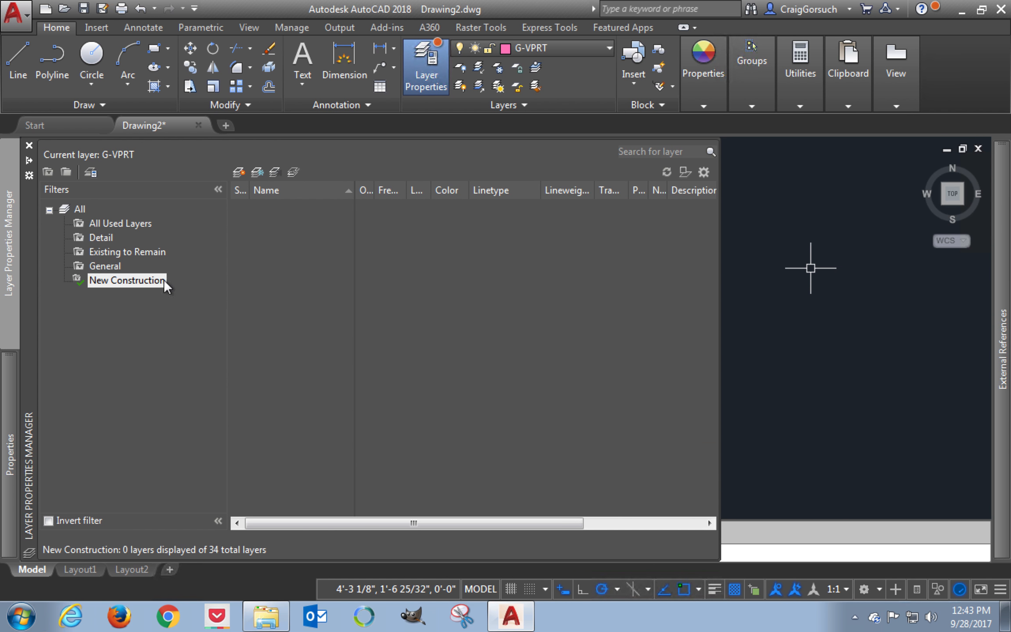
Delete all layers in the Existing to Remain filter, from A-DOOR-E through S-COLS-GRID-E
{"action": "left_click", "coordinate": [111, 250]}
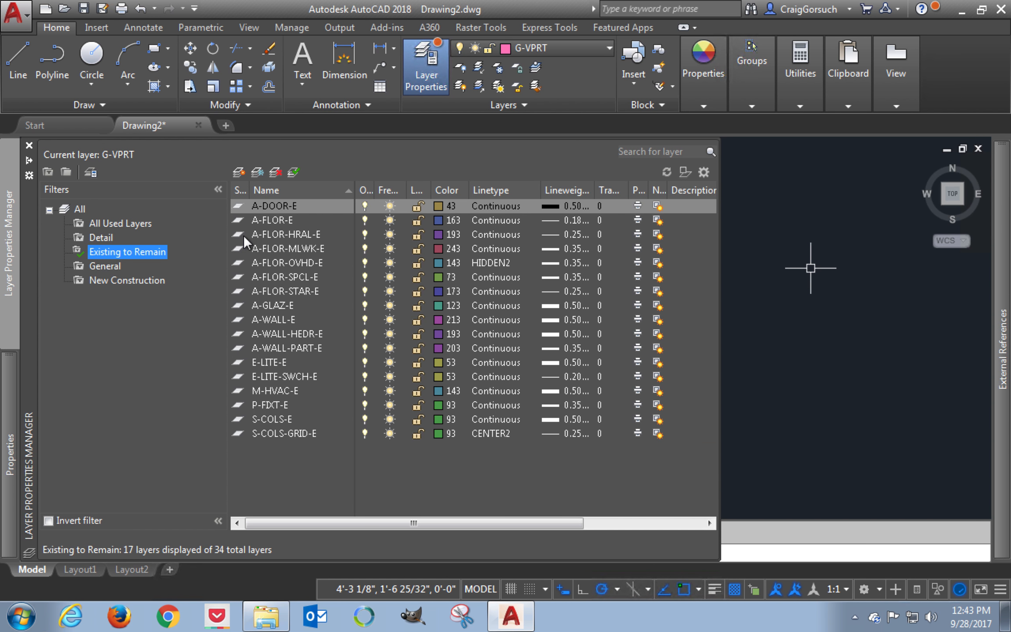
{"action": "left_click", "coordinate": [272, 433], "text": "shift"}
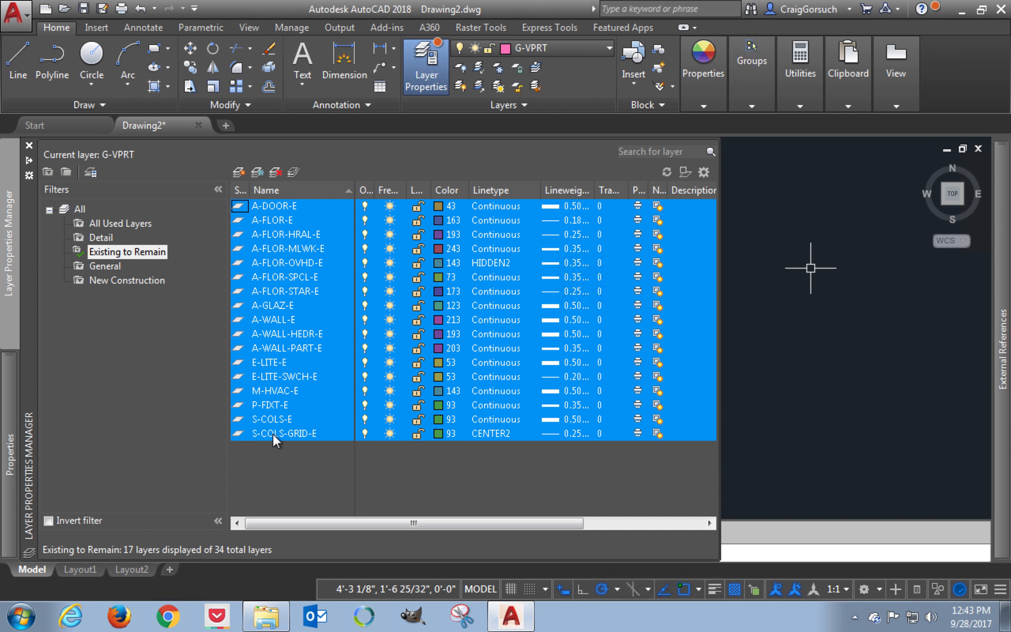
{"action": "left_click", "coordinate": [275, 171]}
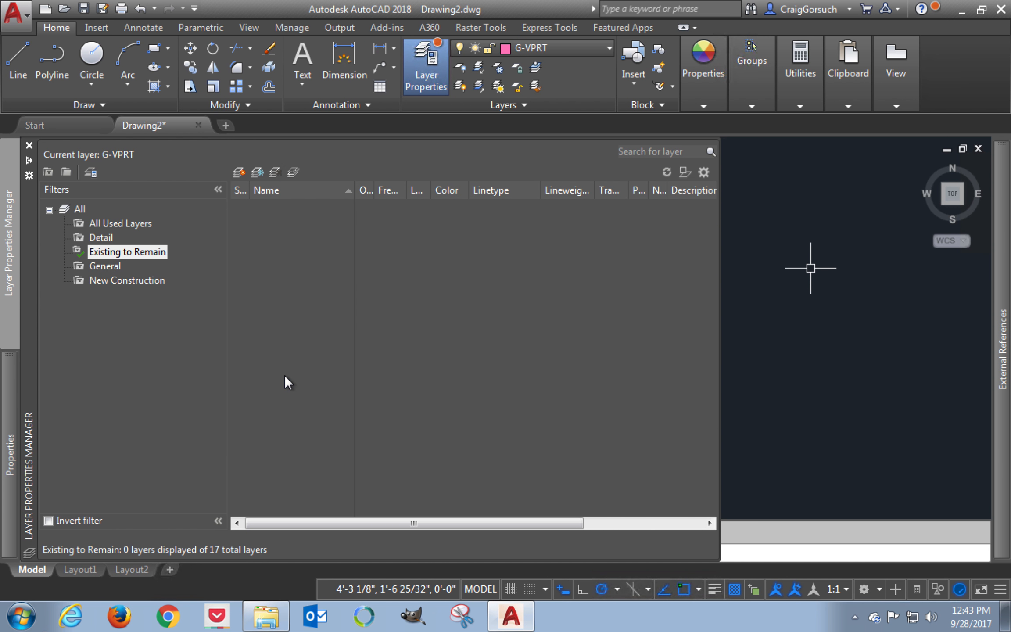
Delete the emptied Existing to Remain and New Construction layer filters
{"action": "right_click", "coordinate": [106, 252]}
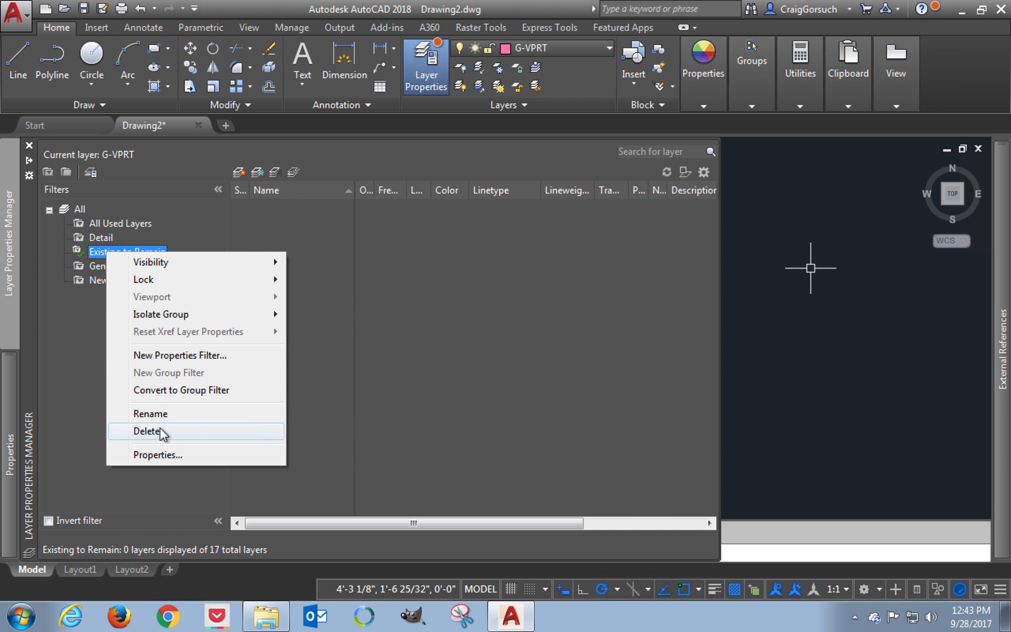
{"action": "left_click", "coordinate": [190, 430]}
{"action": "left_click", "coordinate": [99, 266]}
{"action": "right_click", "coordinate": [99, 266]}
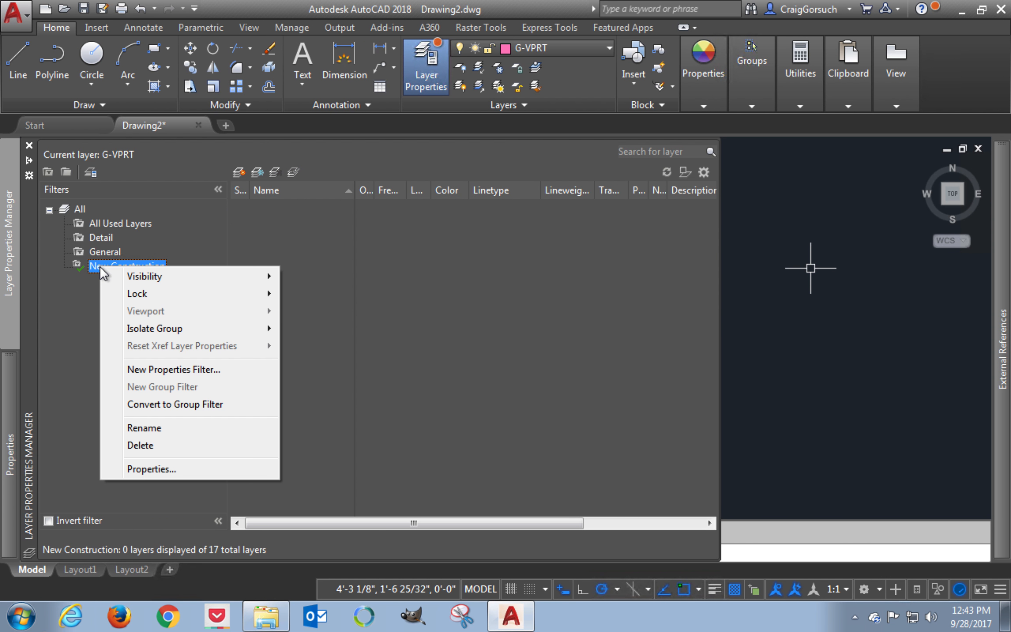
{"action": "left_click", "coordinate": [146, 443]}
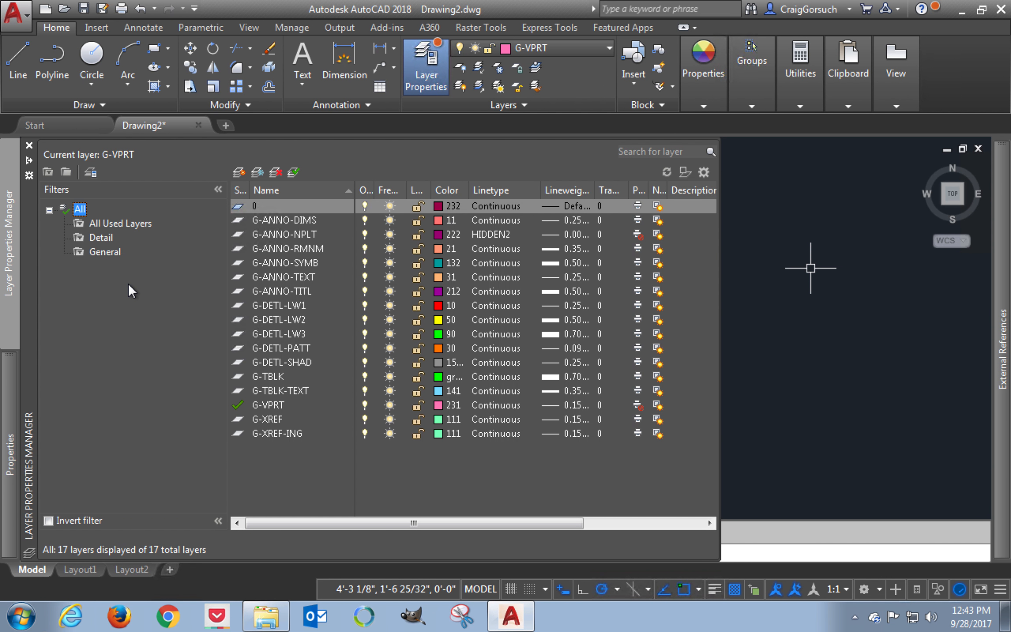
Check the layers in the Detail and General filters, and delete both filters
{"action": "left_click", "coordinate": [111, 239]}
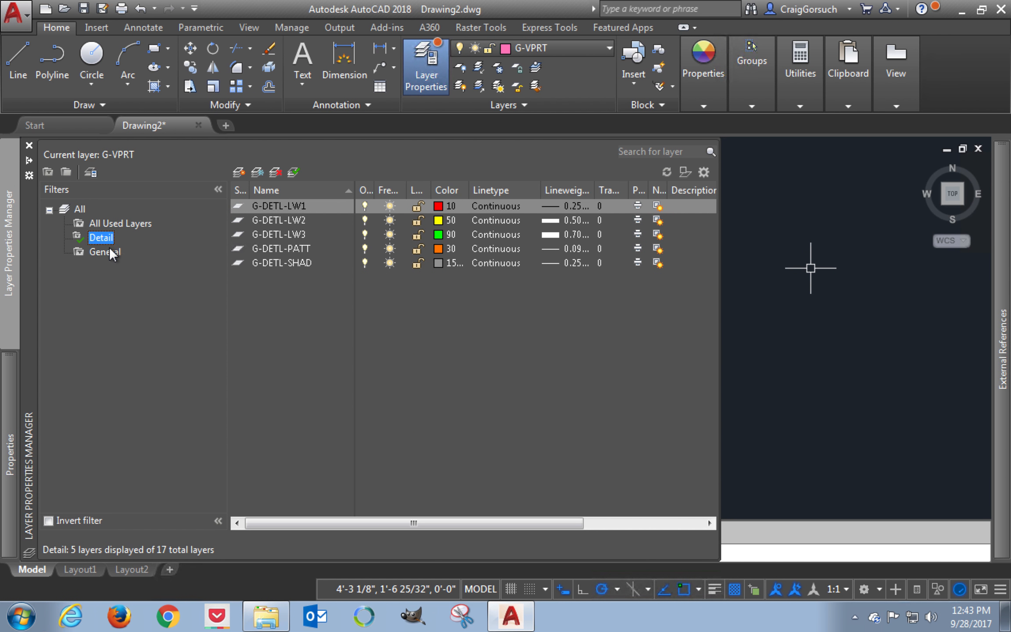
{"action": "left_click", "coordinate": [110, 250]}
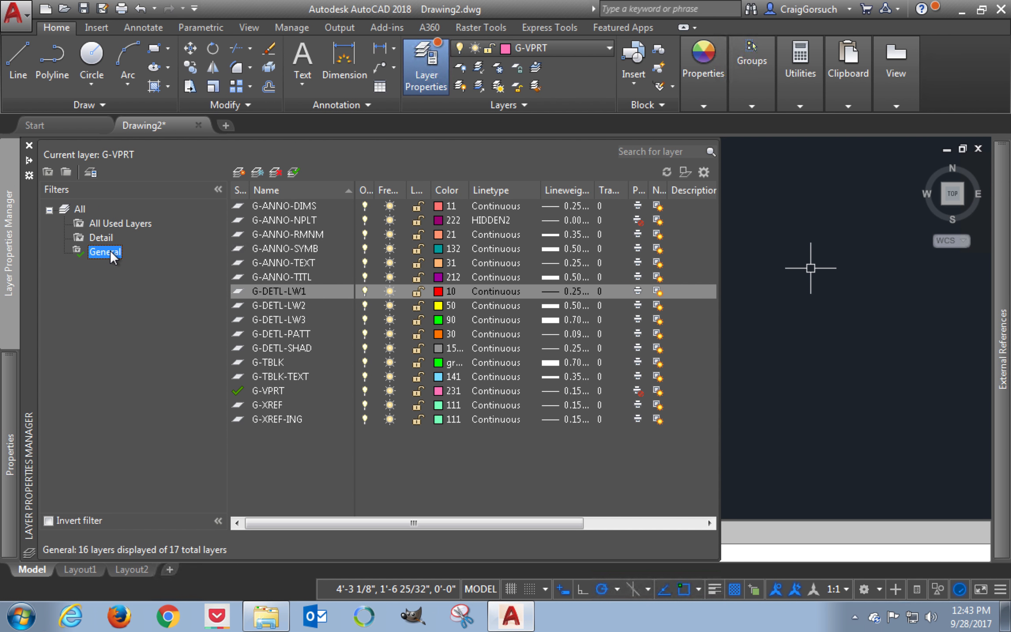
{"action": "right_click", "coordinate": [111, 250]}
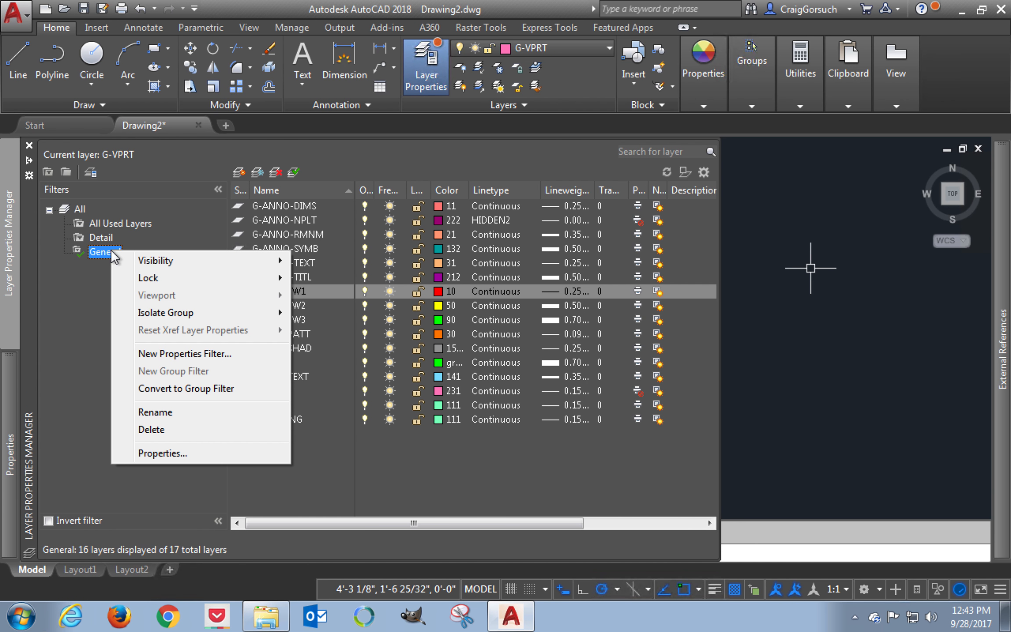
{"action": "left_click", "coordinate": [171, 434]}
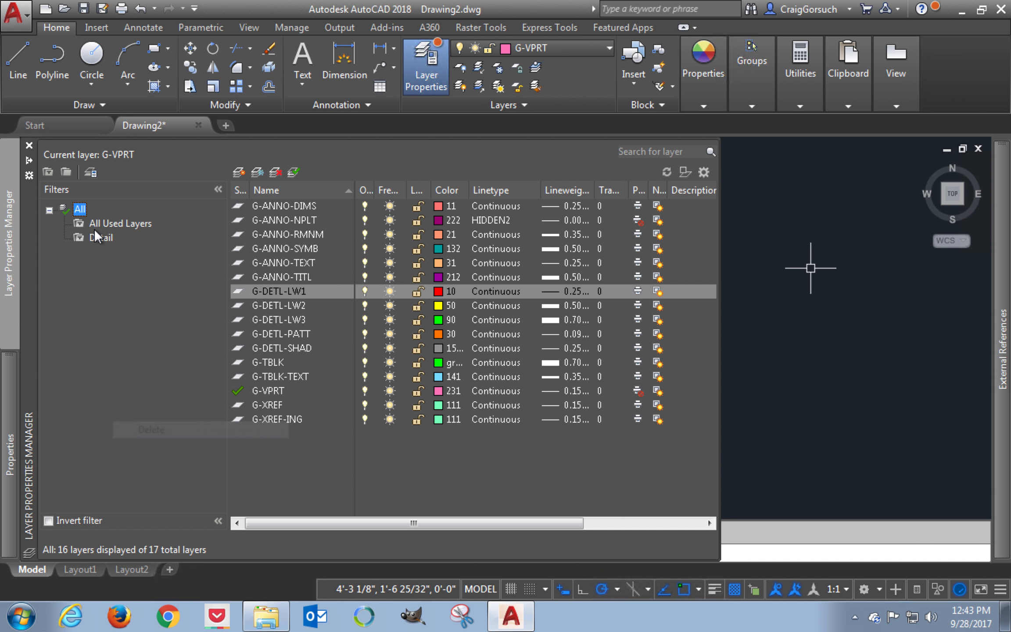
{"action": "right_click", "coordinate": [101, 240]}
{"action": "left_click", "coordinate": [147, 419]}
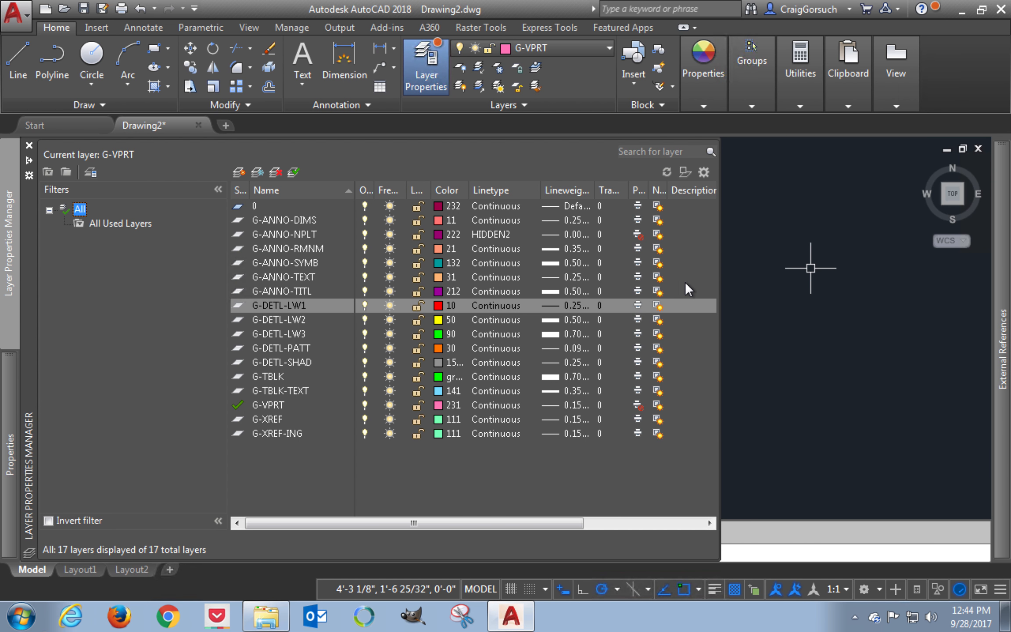
Delete the G-TBLK and G-TBLK-TEXT layers and make G-XREF the current layer
{"action": "left_click", "coordinate": [281, 390]}
{"action": "left_click", "coordinate": [272, 377], "text": "shift"}
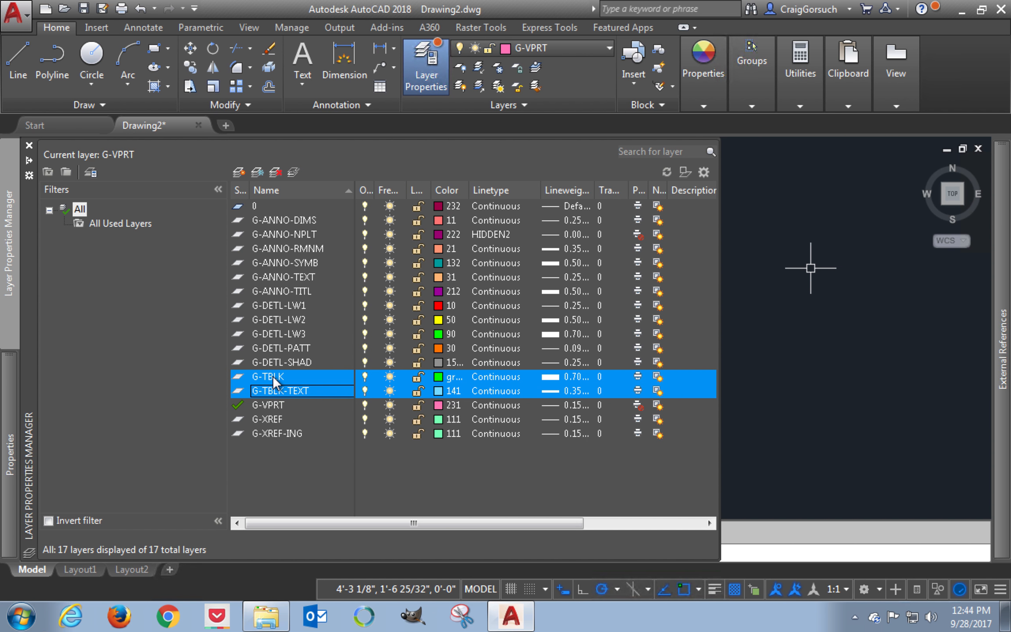
{"action": "left_click", "coordinate": [277, 172]}
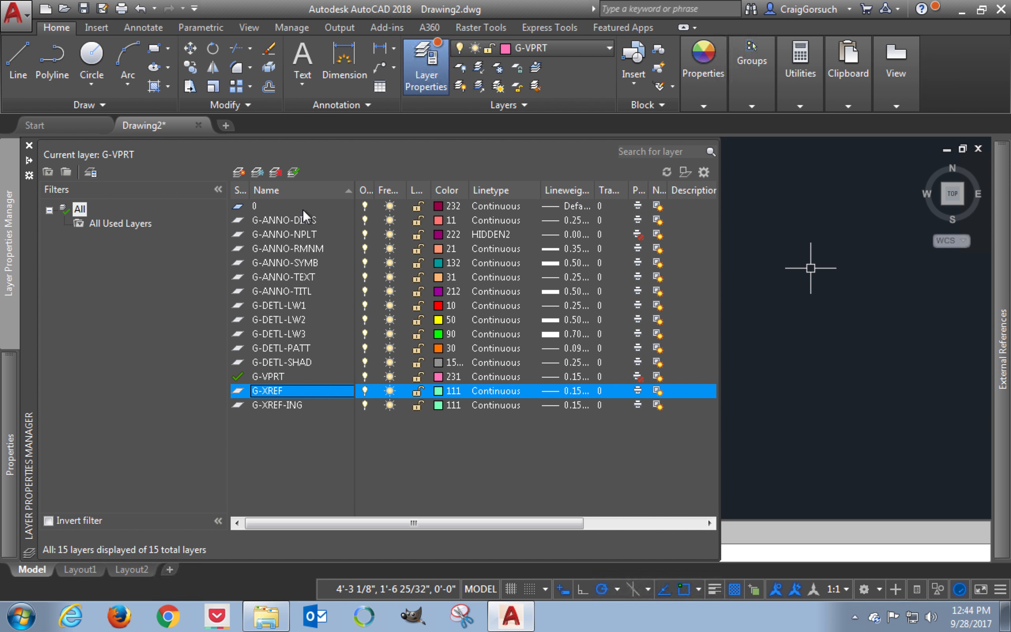
{"action": "left_click", "coordinate": [295, 172]}
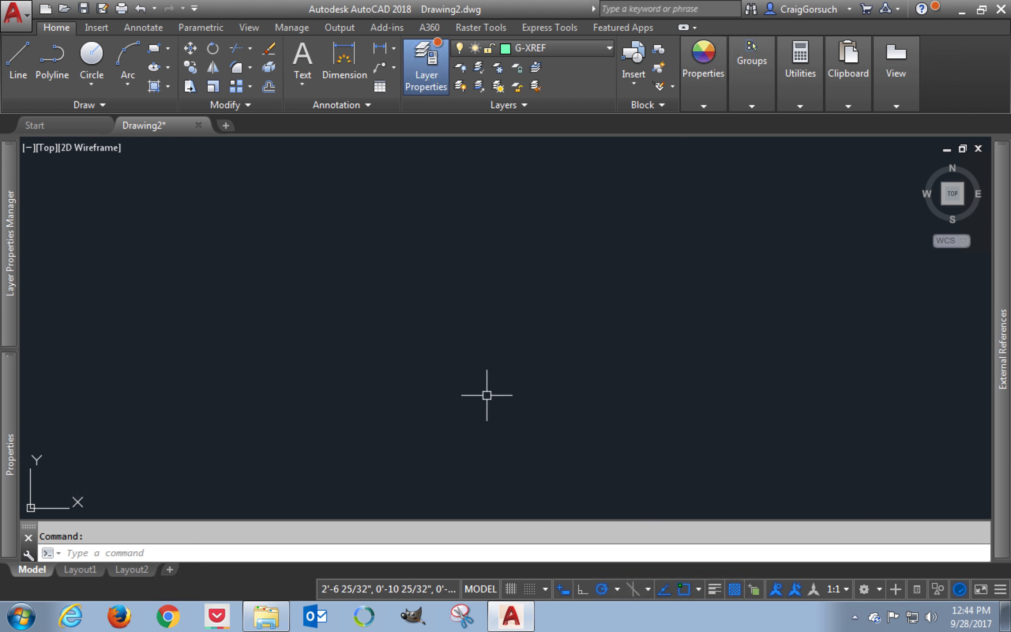
Try to attach A101.dwg from the _VIDEO folder to the drawing as an xref
{"action": "left_click", "coordinate": [266, 616]}
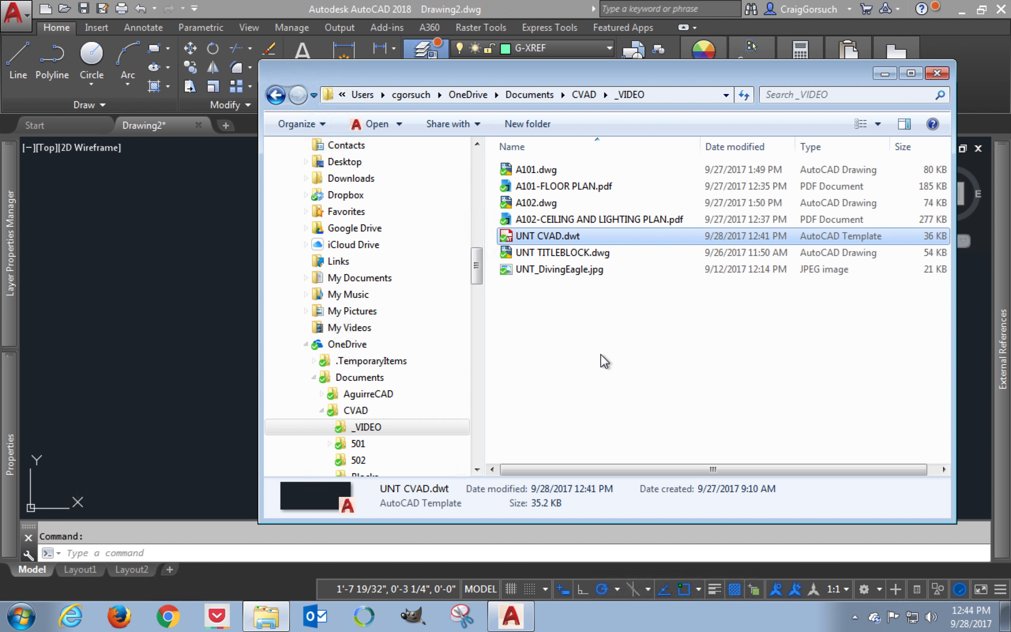
{"action": "left_click", "coordinate": [597, 337]}
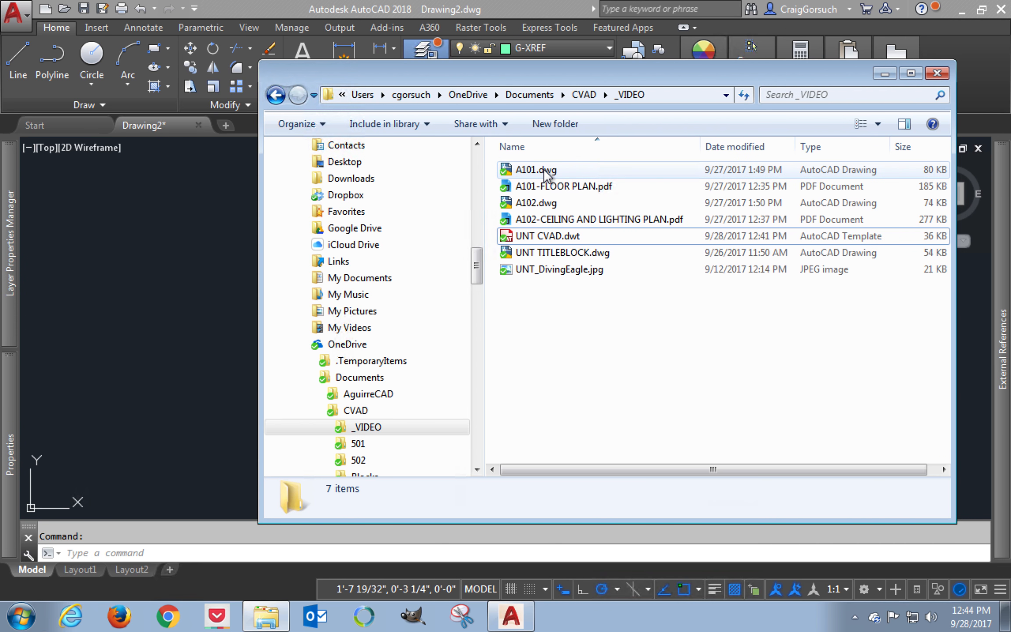
{"action": "left_click", "coordinate": [530, 168]}
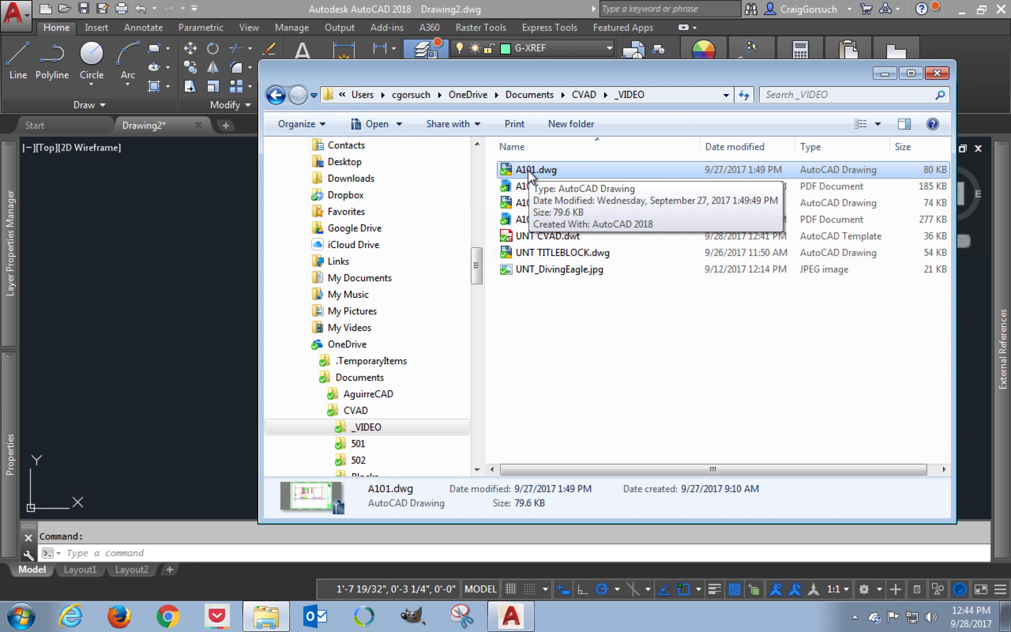
{"action": "left_click", "coordinate": [529, 169]}
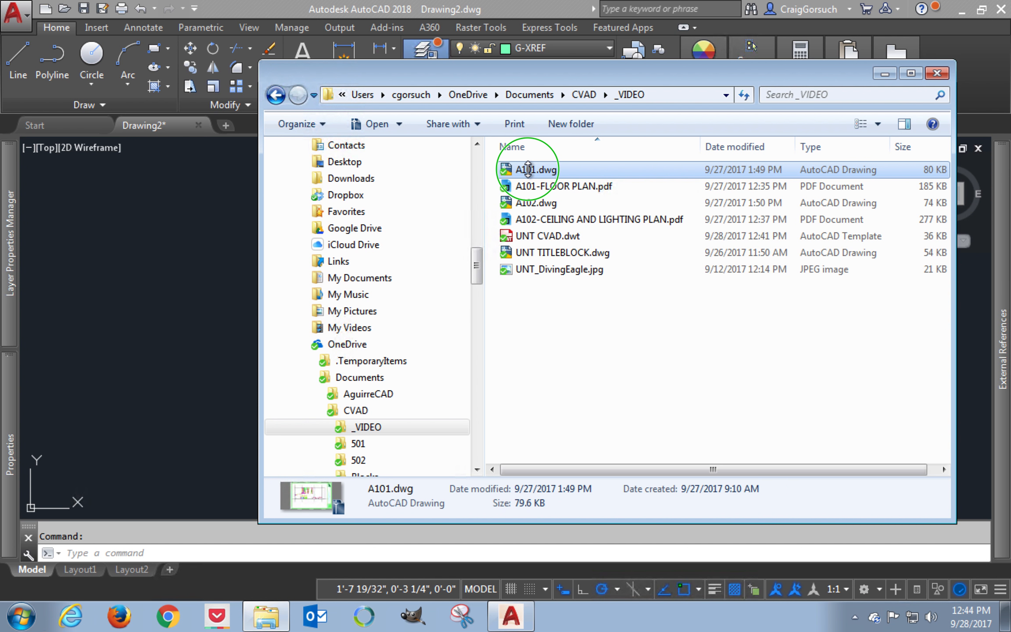
{"action": "mouse_move", "coordinate": [528, 169]}
{"action": "left_mouse_down"}
{"action": "mouse_move", "coordinate": [547, 325]}
{"action": "mouse_move", "coordinate": [214, 299]}
{"action": "left_mouse_up"}
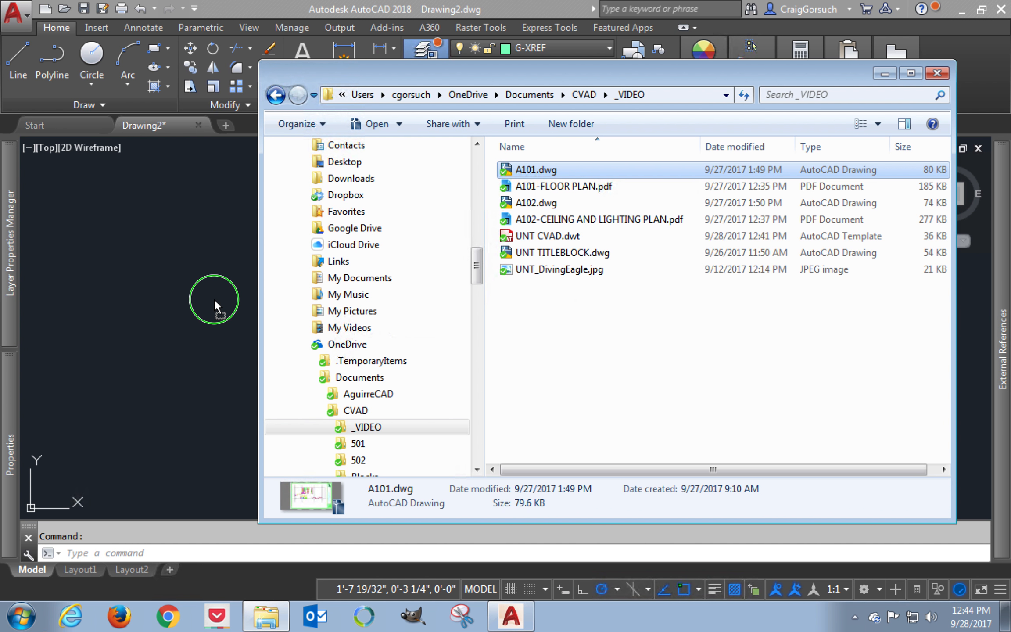
{"action": "right_click_drag", "start_coordinate": [196, 302], "coordinate": [200, 304]}
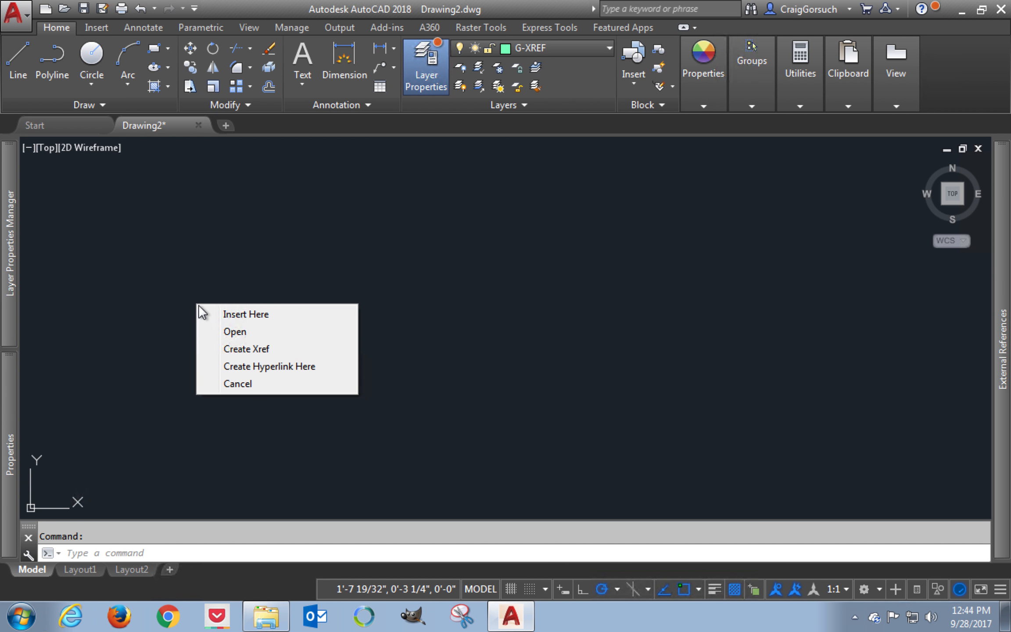
{"action": "left_click", "coordinate": [271, 349]}
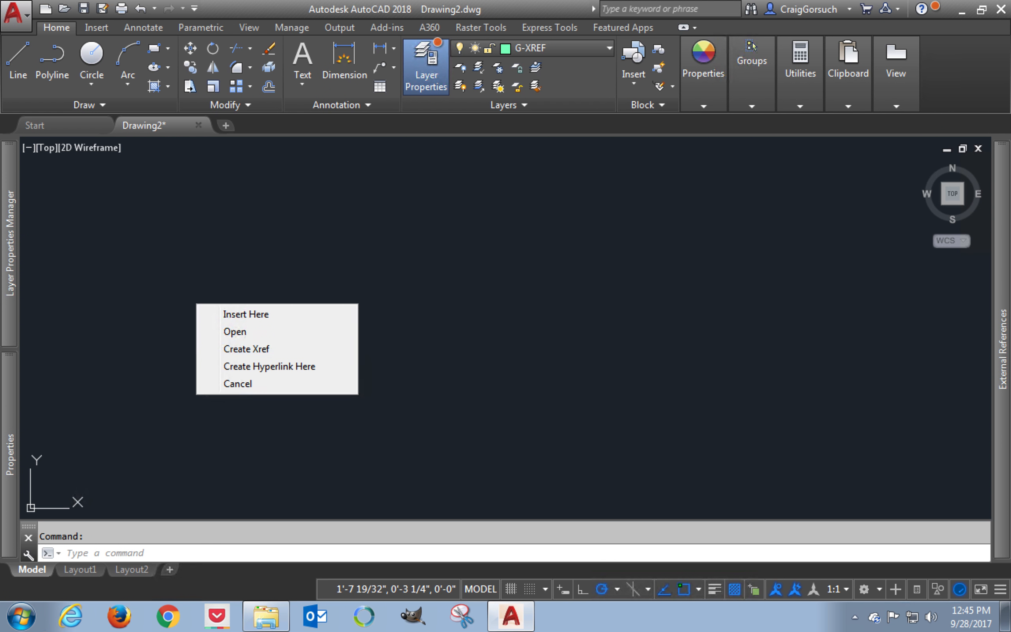
{"action": "mouse_move", "coordinate": [266, 617]}
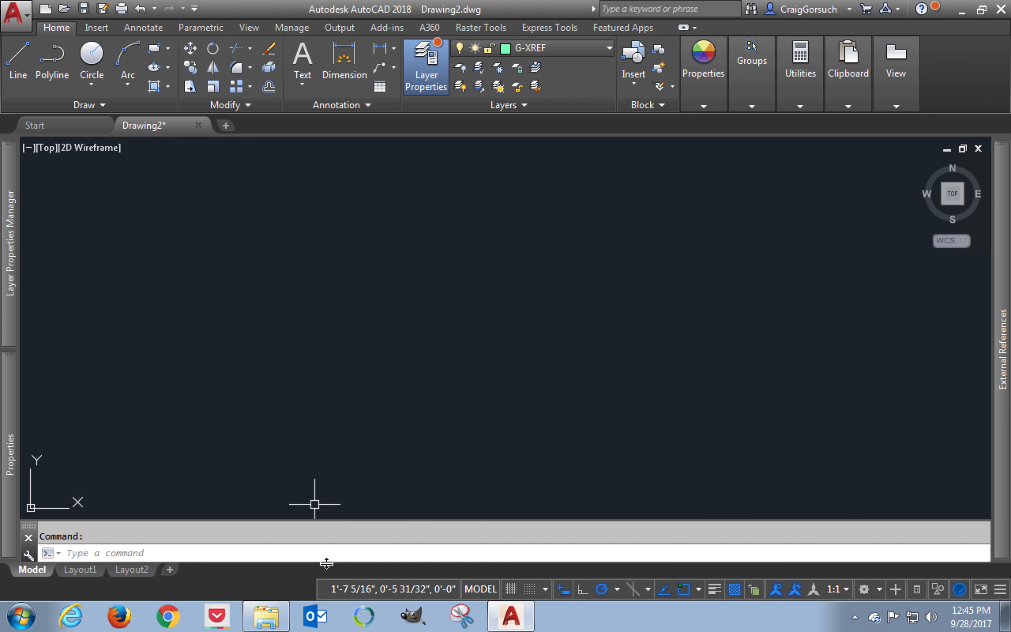
{"action": "left_click", "coordinate": [265, 617]}
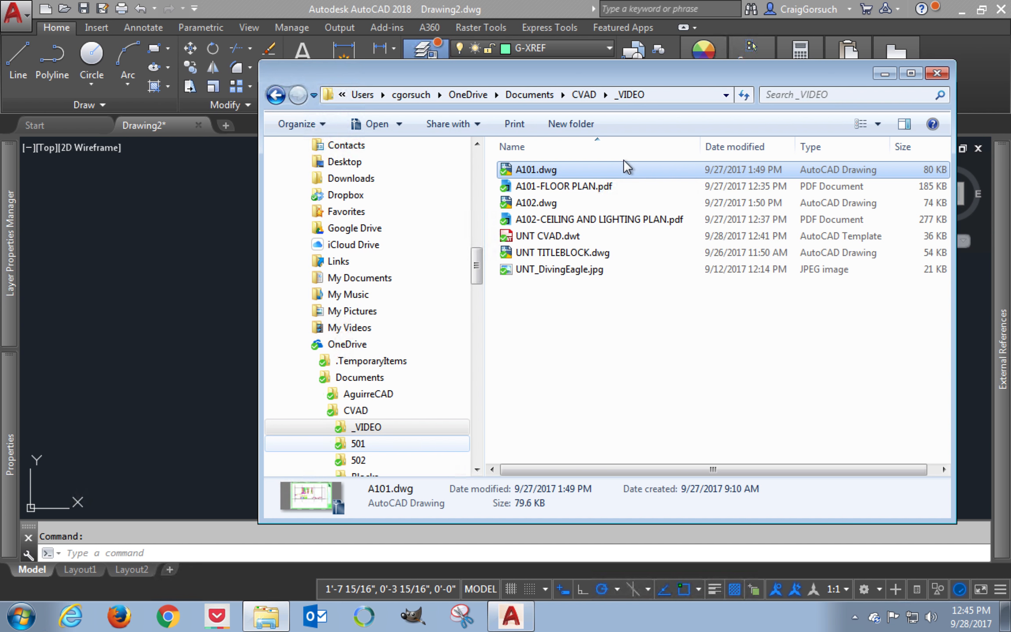
{"action": "left_click", "coordinate": [535, 171]}
{"action": "mouse_move", "coordinate": [534, 171]}
{"action": "left_mouse_down"}
{"action": "mouse_move", "coordinate": [246, 243]}
{"action": "mouse_move", "coordinate": [196, 303]}
{"action": "left_mouse_up"}
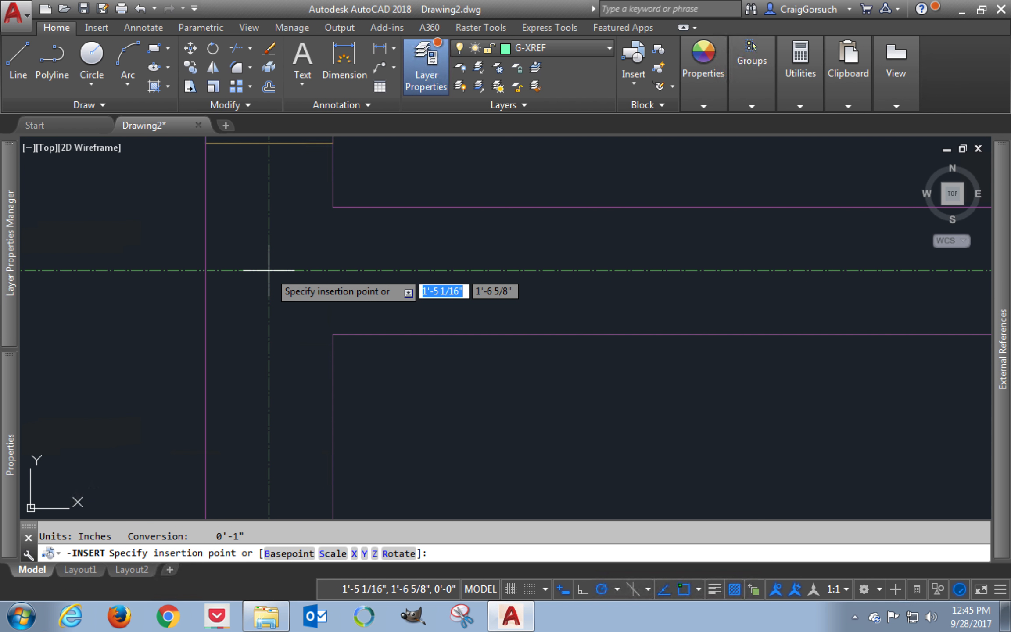
{"action": "key", "text": "Escape"}
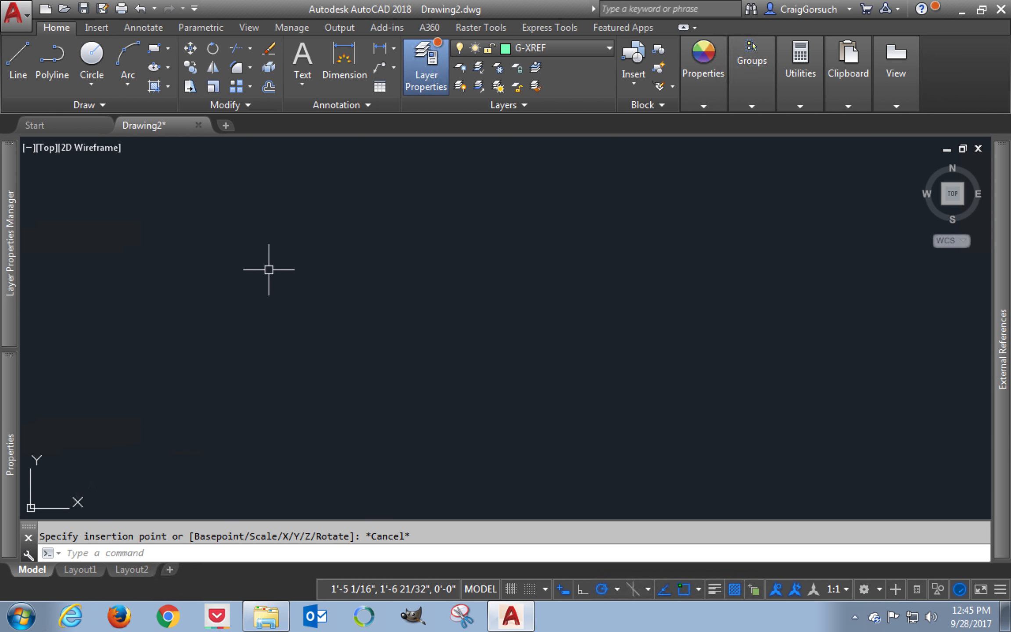
Retry creating an xref from the A101.dwg file in the _VIDEO folder
{"action": "left_click", "coordinate": [266, 617]}
{"action": "left_click_drag", "start_coordinate": [533, 169], "coordinate": [308, 257]}
{"action": "right_click_drag", "start_coordinate": [307, 257], "coordinate": [211, 272]}
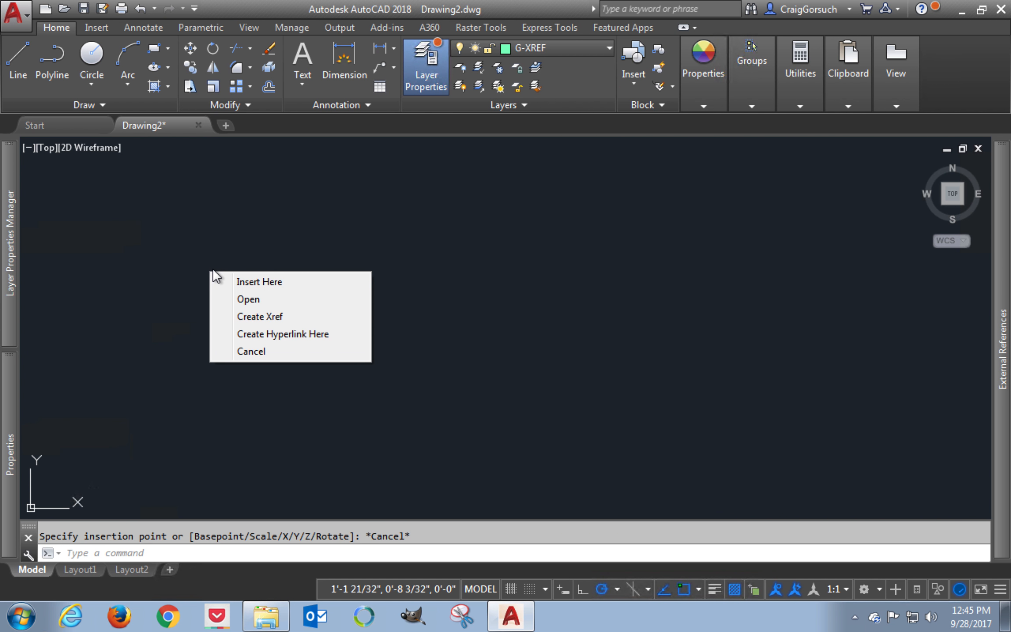
{"action": "left_click", "coordinate": [259, 314]}
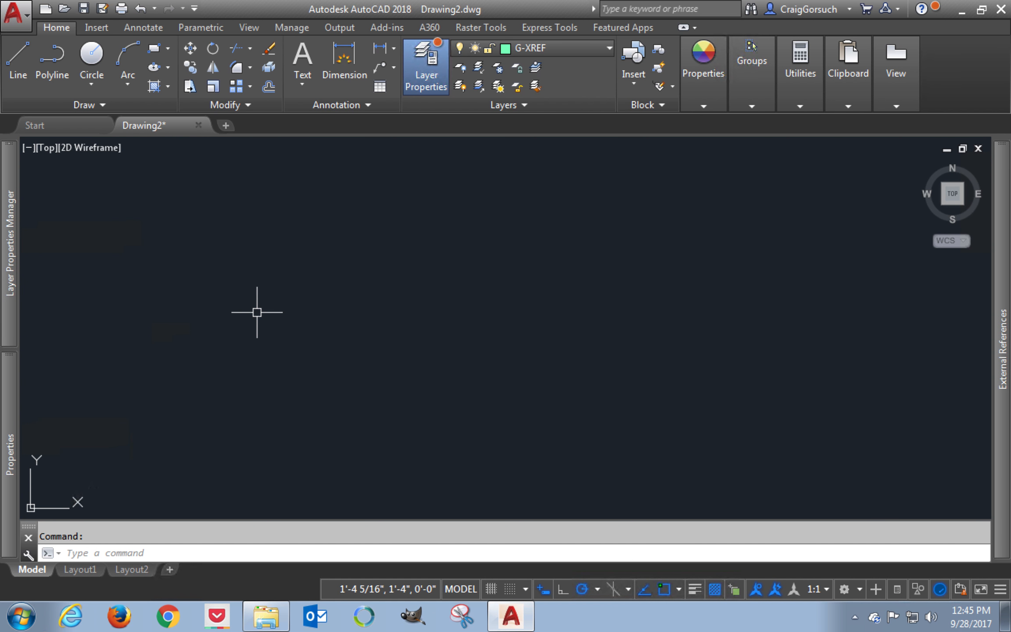
Review the command history in the text window for the outcome of the xref attempt, and close the window
{"action": "key", "text": "F2"}
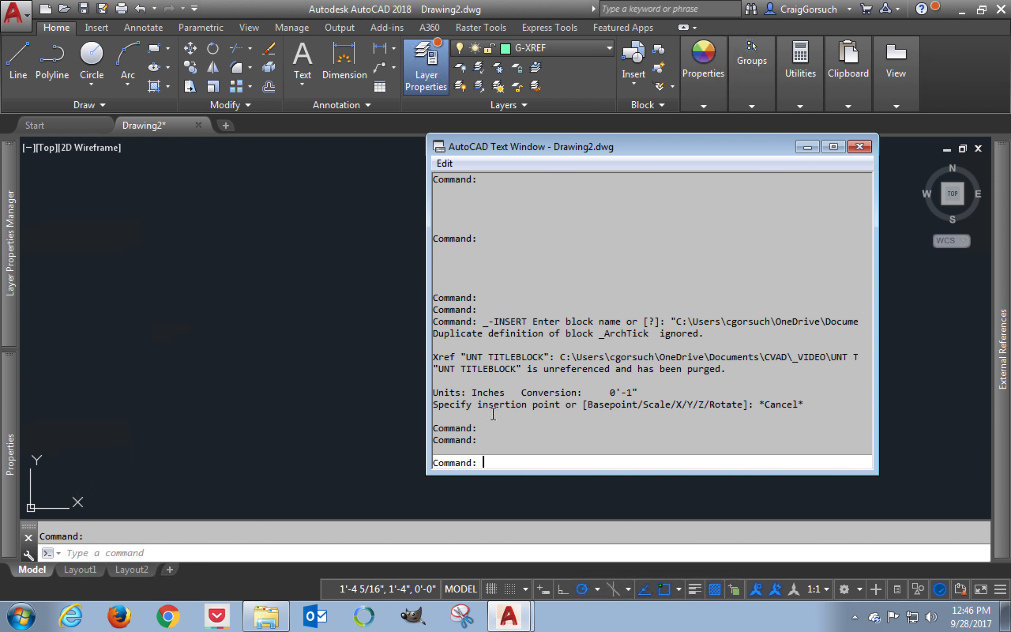
{"action": "scroll", "coordinate": [758, 425], "scroll_direction": "up", "scroll_amount": 3}
{"action": "scroll", "coordinate": [756, 425], "scroll_direction": "down", "scroll_amount": 3}
{"action": "left_click", "coordinate": [858, 147]}
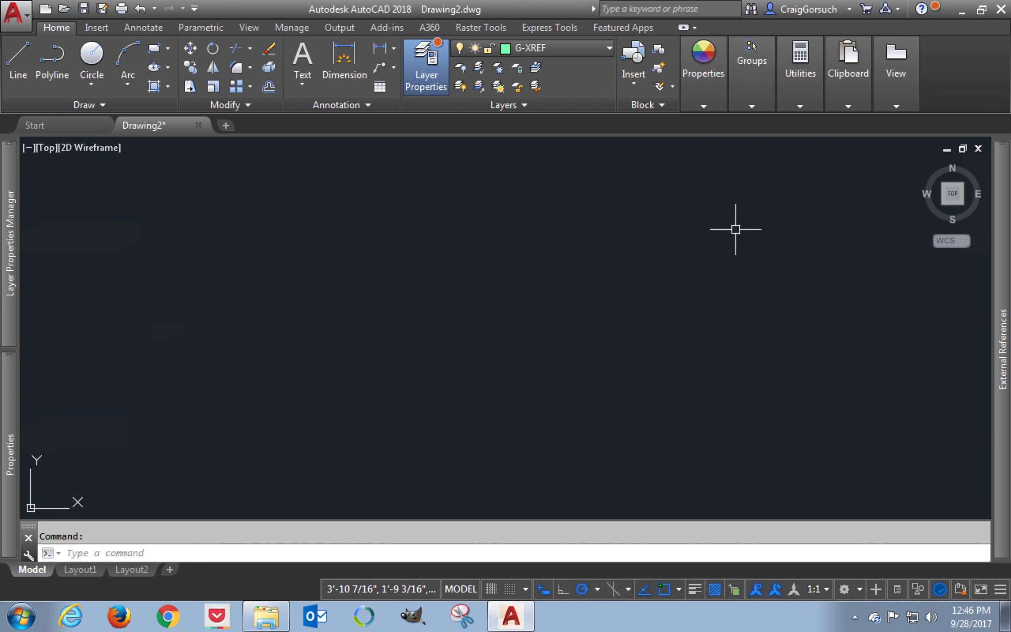
Zoom to the drawing's extents to look for the A101 xref
{"action": "type", "text": "z"}
{"action": "key", "text": "Return"}
{"action": "type", "text": "e"}
{"action": "key", "text": "Return"}
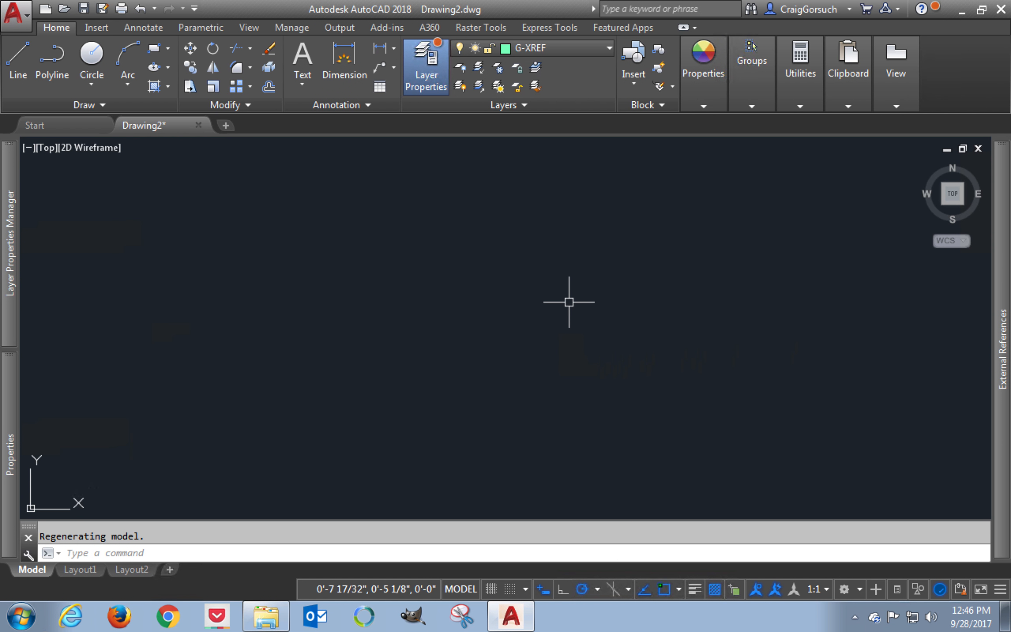
Undo the last zoom and the block insertion of A101.dwg
{"action": "type", "text": "u"}
{"action": "key", "text": "Return"}
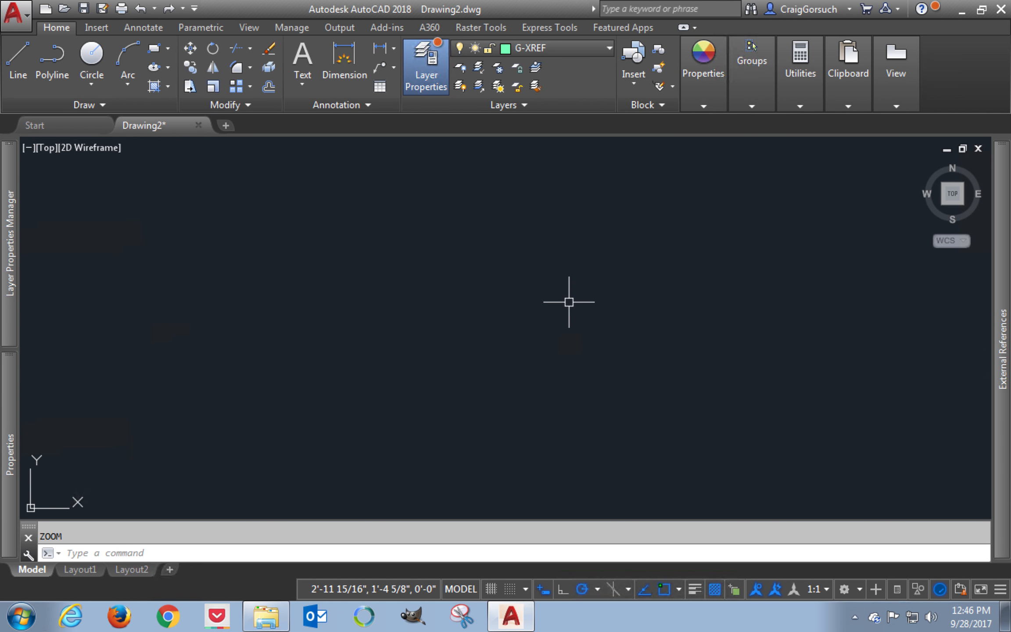
{"action": "key", "text": "Return"}
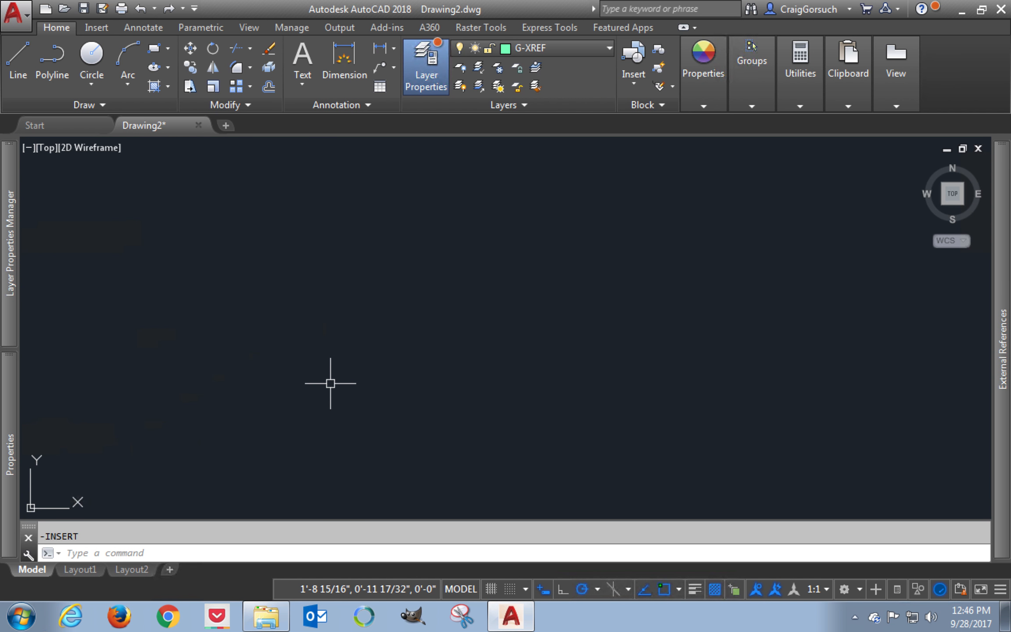
Attach A101.dwg from the _VIDEO folder as an xref on the G-XREF layer
{"action": "mouse_move", "coordinate": [266, 617]}
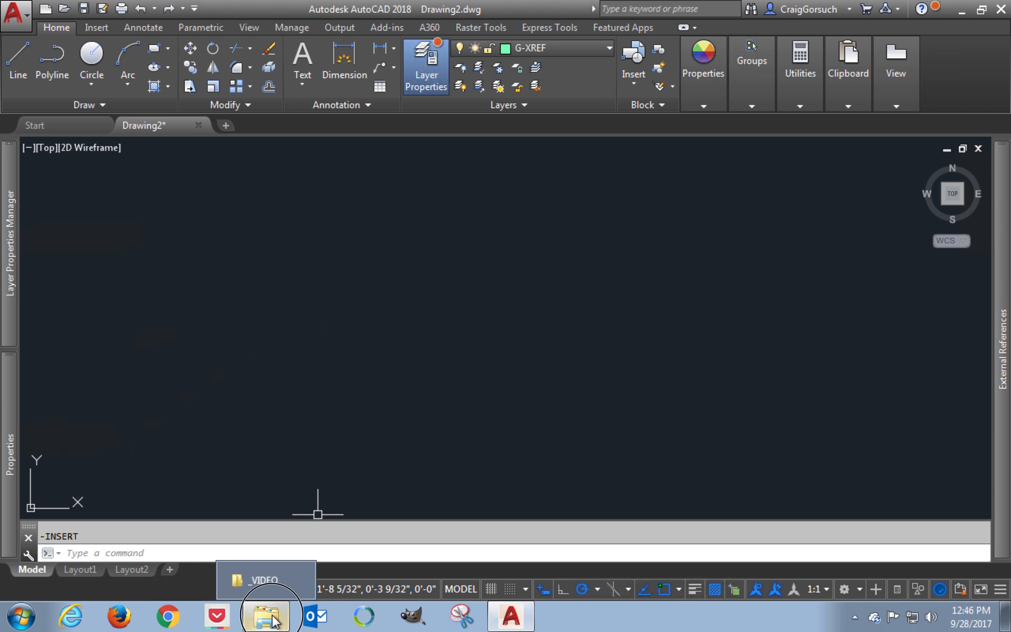
{"action": "left_click", "coordinate": [263, 578]}
{"action": "left_click_drag", "start_coordinate": [524, 168], "coordinate": [164, 267]}
{"action": "right_click_drag", "start_coordinate": [164, 267], "coordinate": [163, 267]}
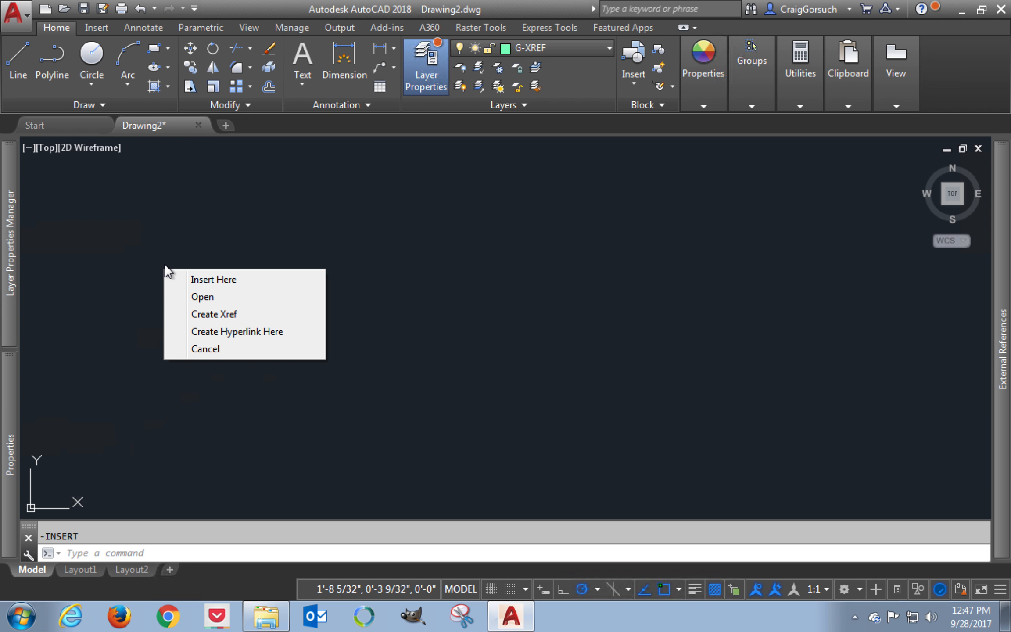
{"action": "left_click", "coordinate": [196, 317]}
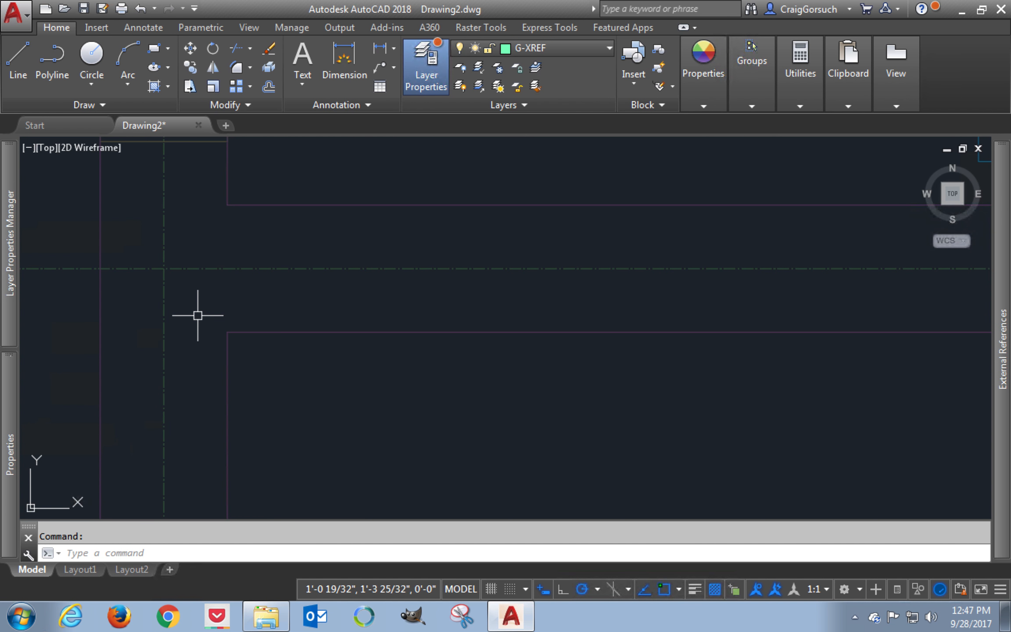
Move the A101 xref by its insertion grip to the origin at 0,0
{"action": "left_click", "coordinate": [207, 268]}
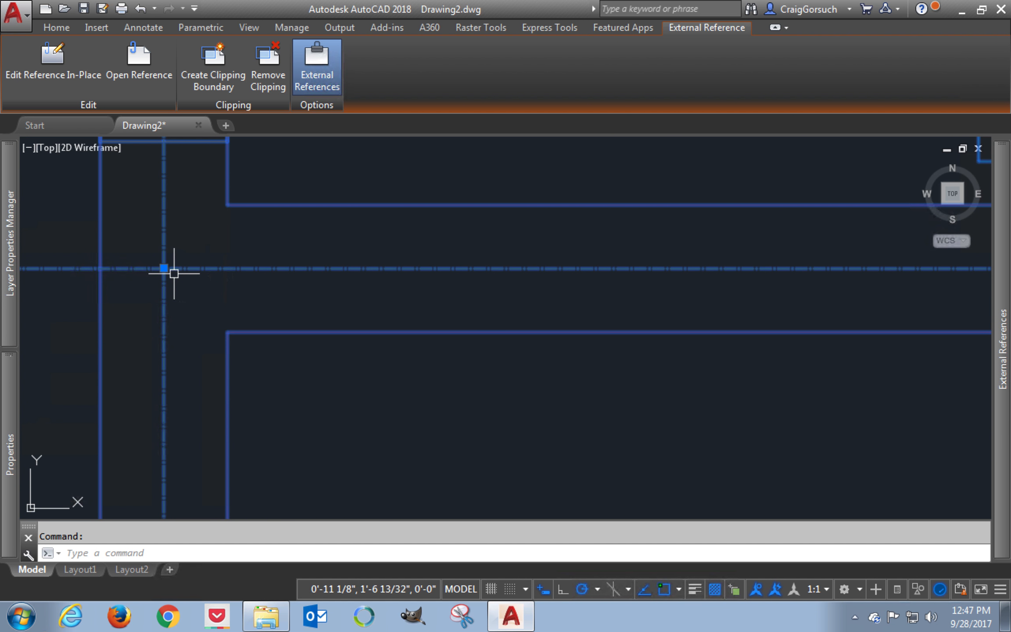
{"action": "left_click", "coordinate": [163, 267]}
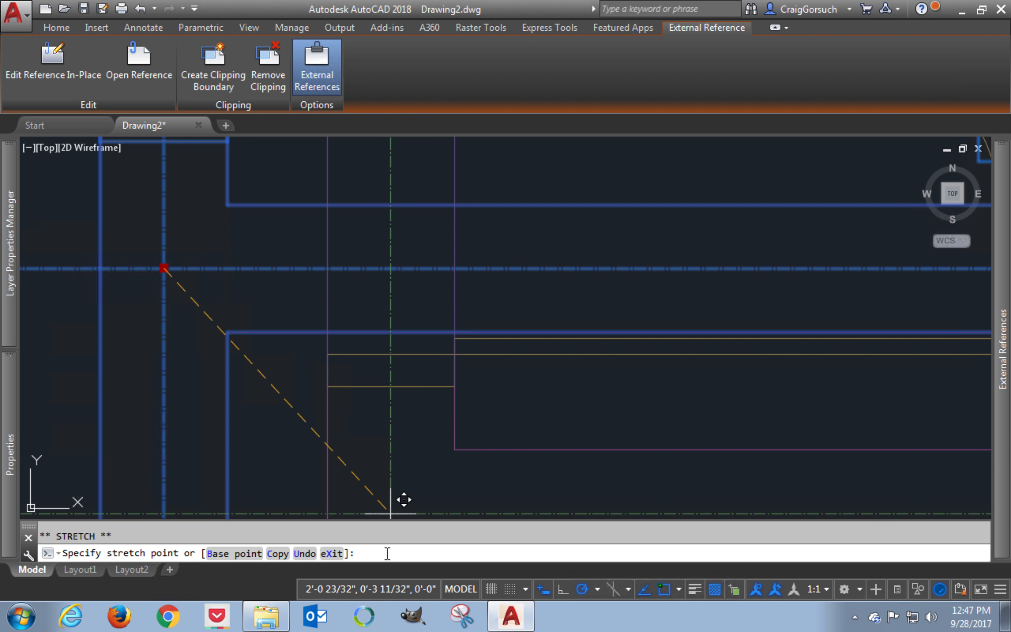
{"action": "type", "text": "0,0"}
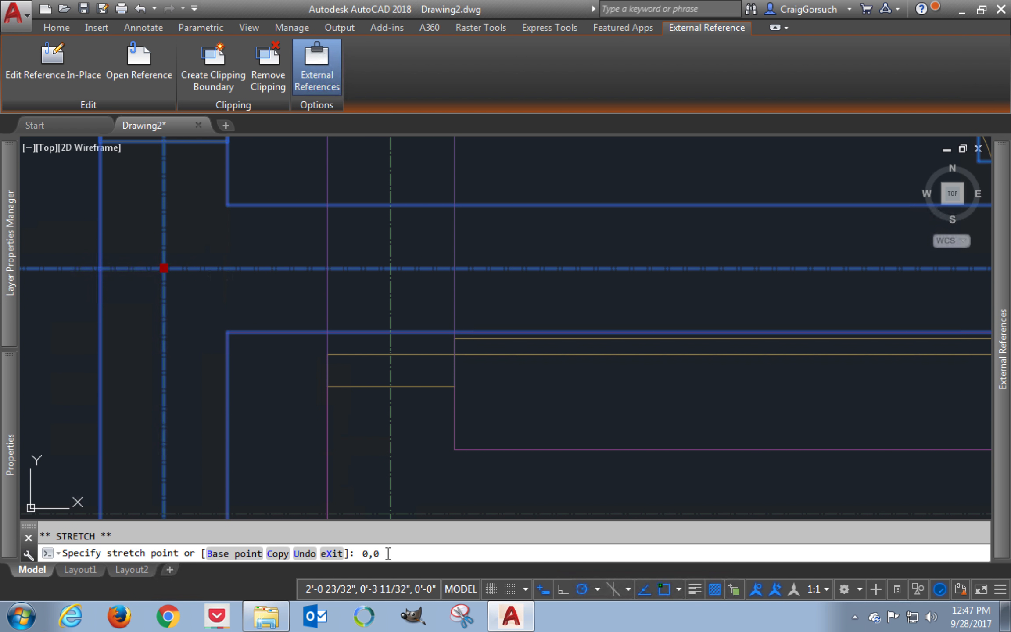
{"action": "key", "text": "Return"}
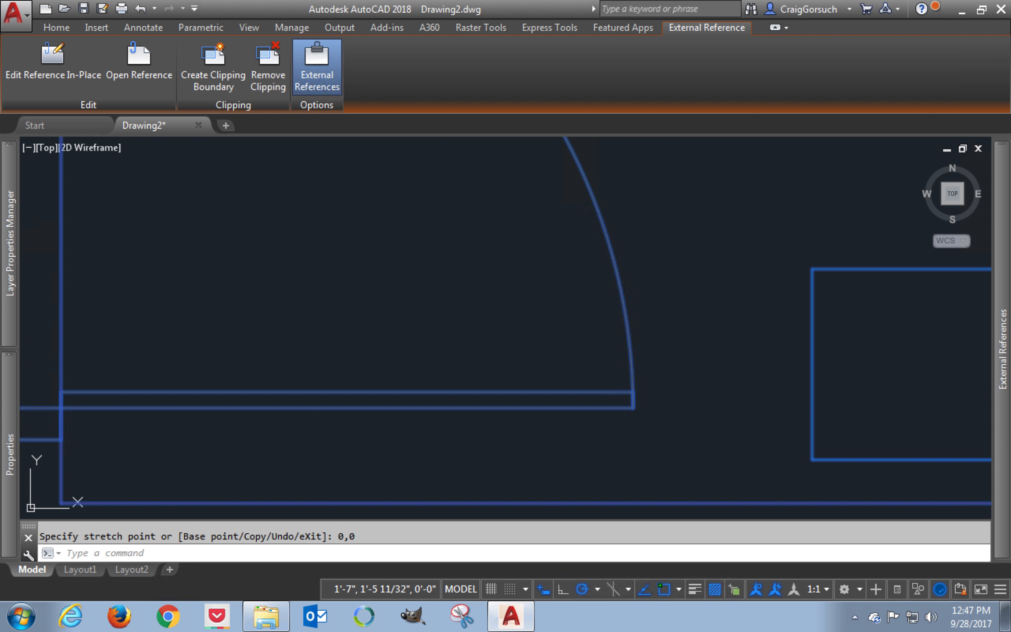
{"action": "middle_click", "coordinate": [300, 291]}
{"action": "middle_click", "coordinate": [299, 291]}
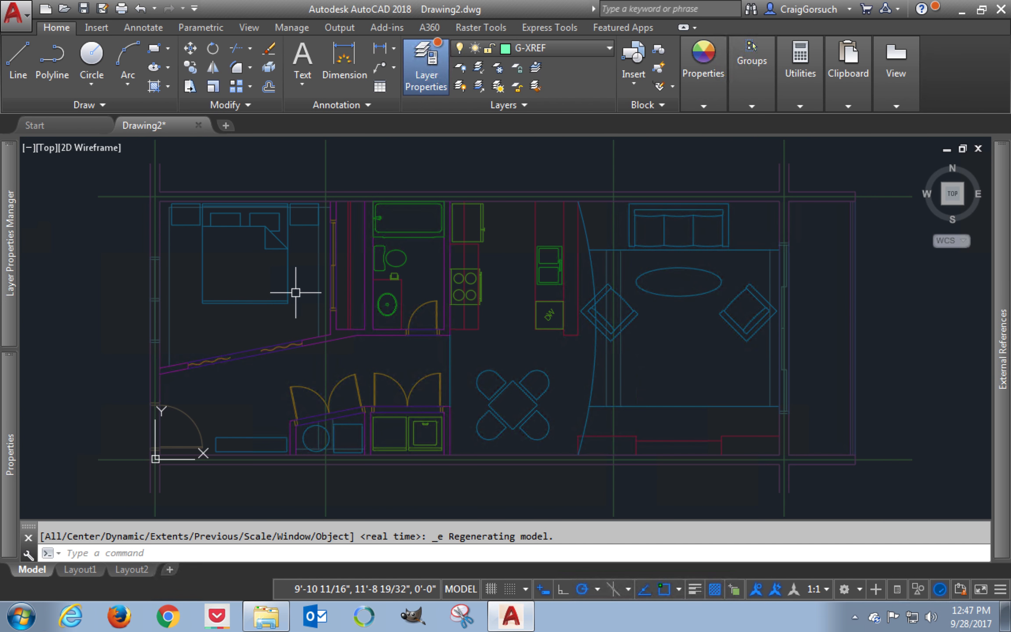
Set the model space annotation scale to 1/4" = 1'-0" for the floor plan
{"action": "scroll", "coordinate": [295, 292], "scroll_direction": "up", "scroll_amount": 8}
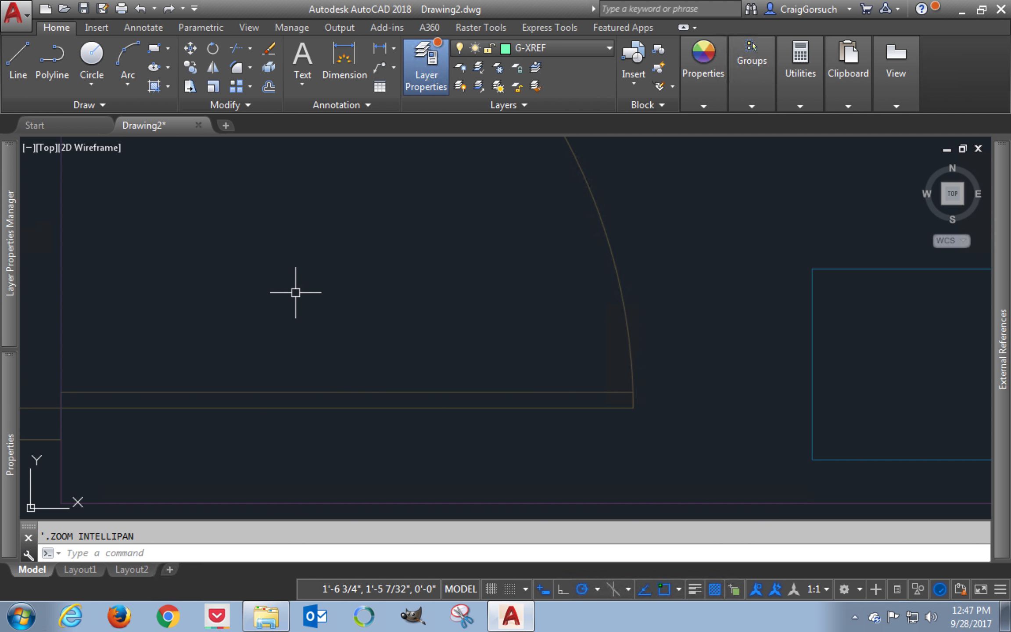
{"action": "type", "text": "z"}
{"action": "key", "text": "Return"}
{"action": "type", "text": "e"}
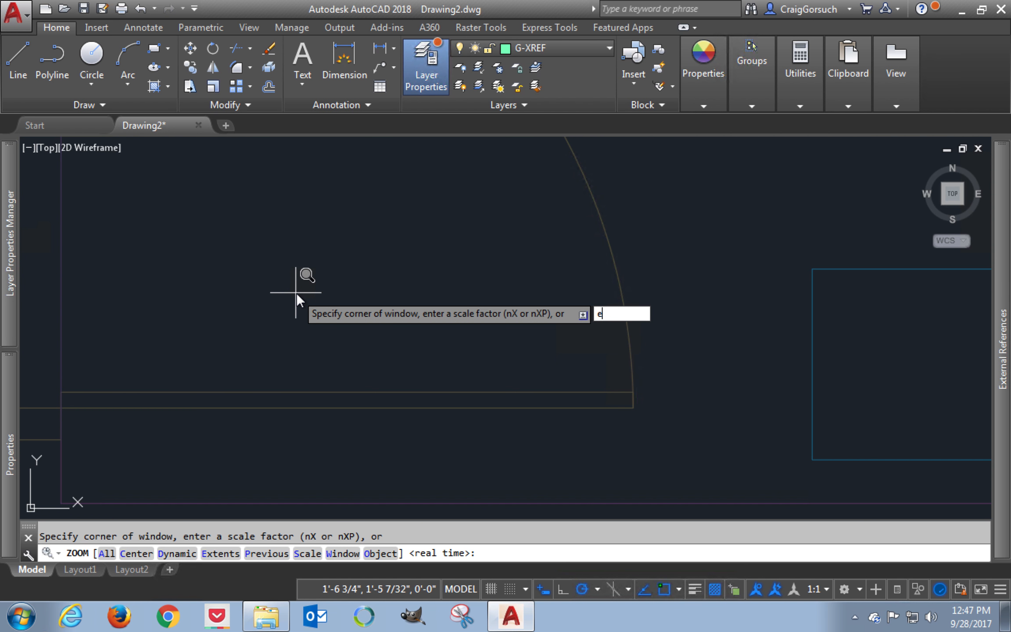
{"action": "key", "text": "Return"}
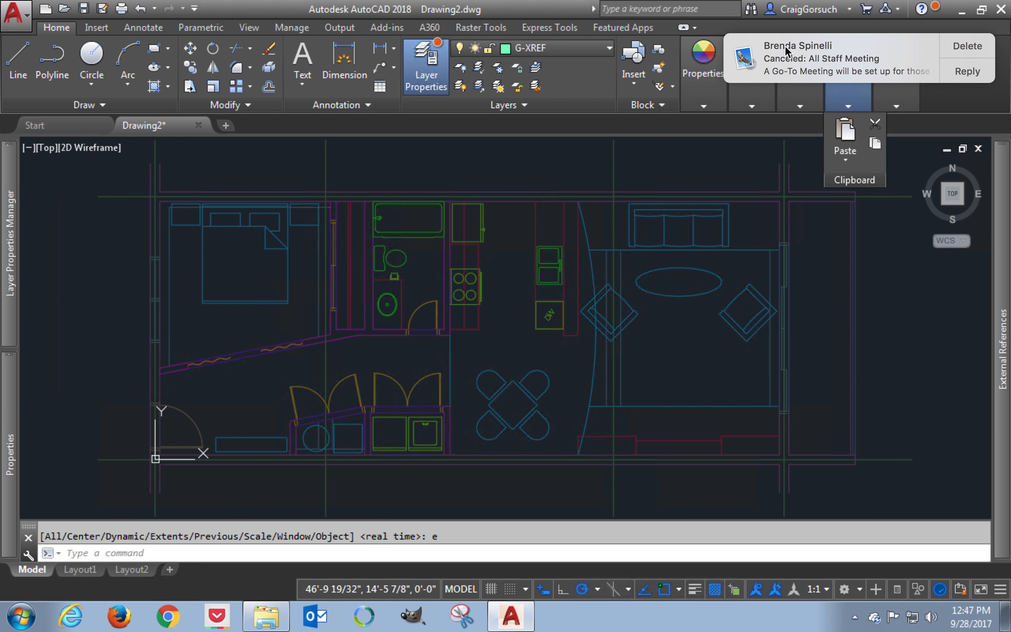
{"action": "left_click", "coordinate": [816, 589]}
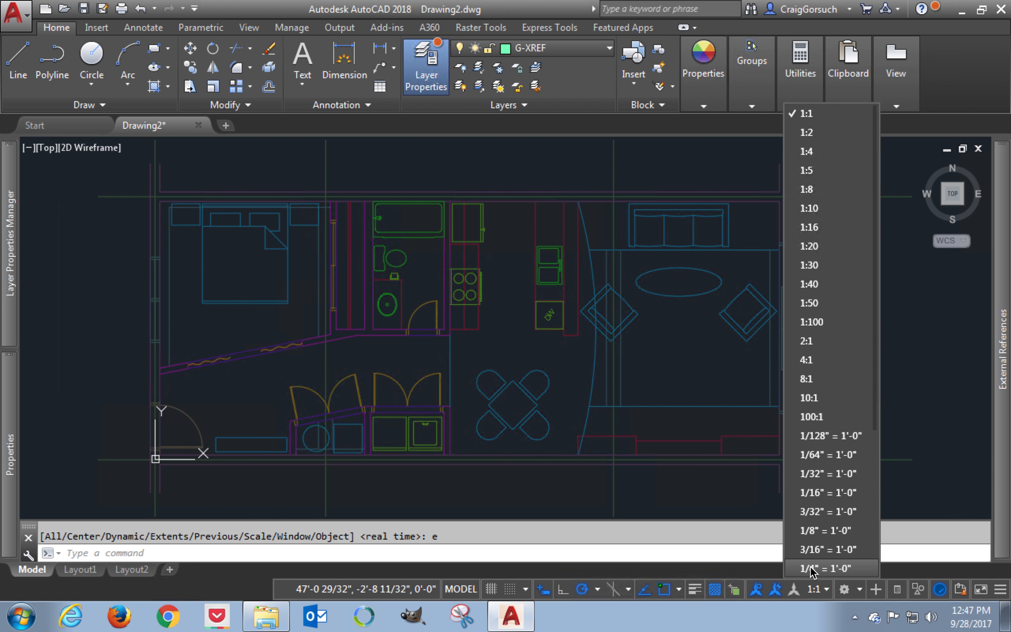
{"action": "left_click", "coordinate": [811, 569]}
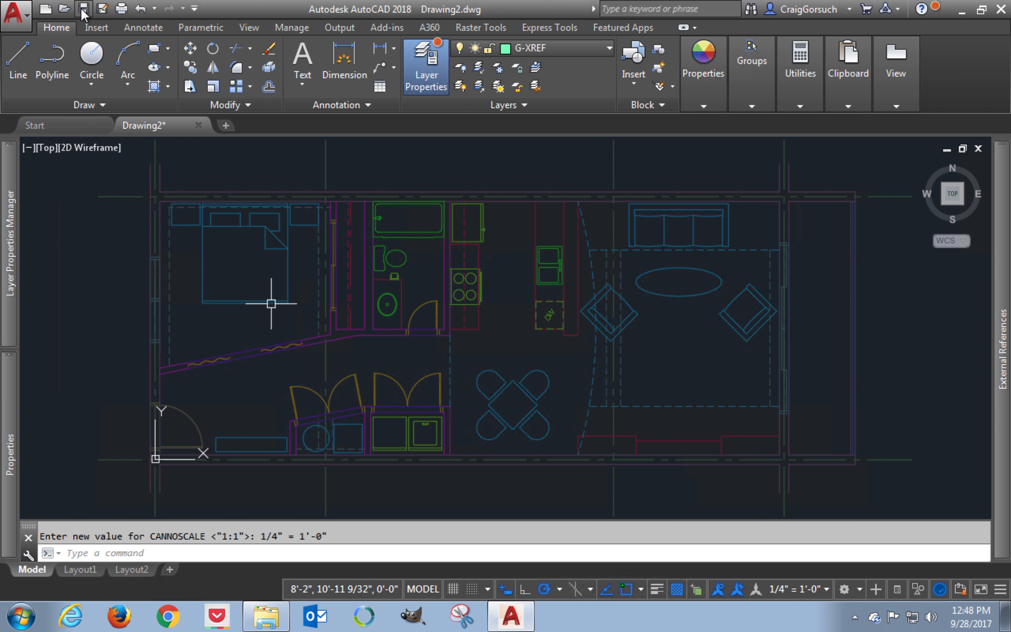
Save the drawing as A201 in the _VIDEO folder in AutoCAD 2018 Drawing format
{"action": "left_click", "coordinate": [21, 20]}
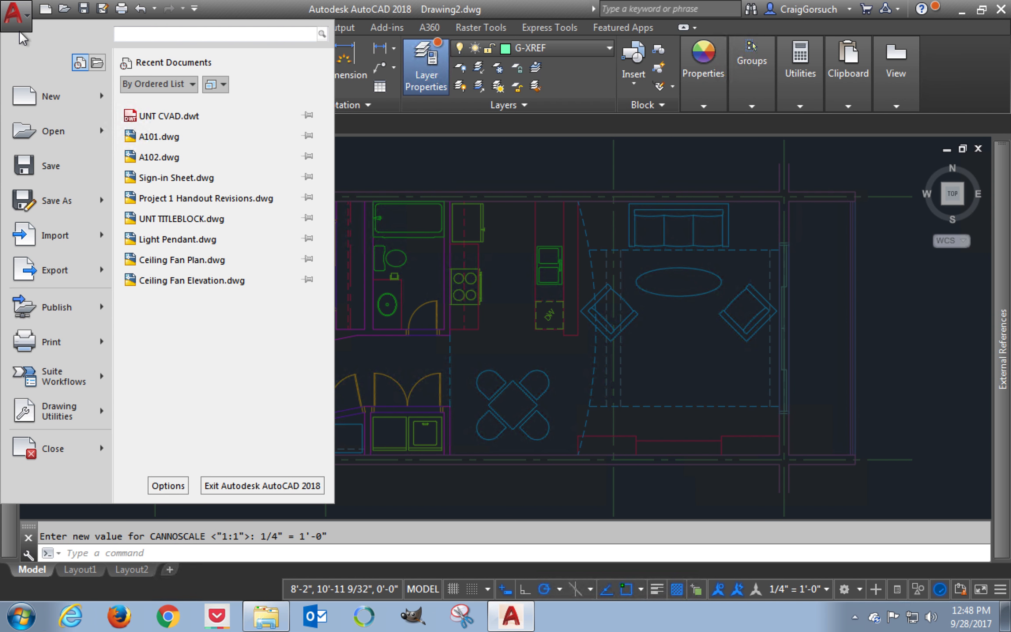
{"action": "left_click", "coordinate": [51, 165]}
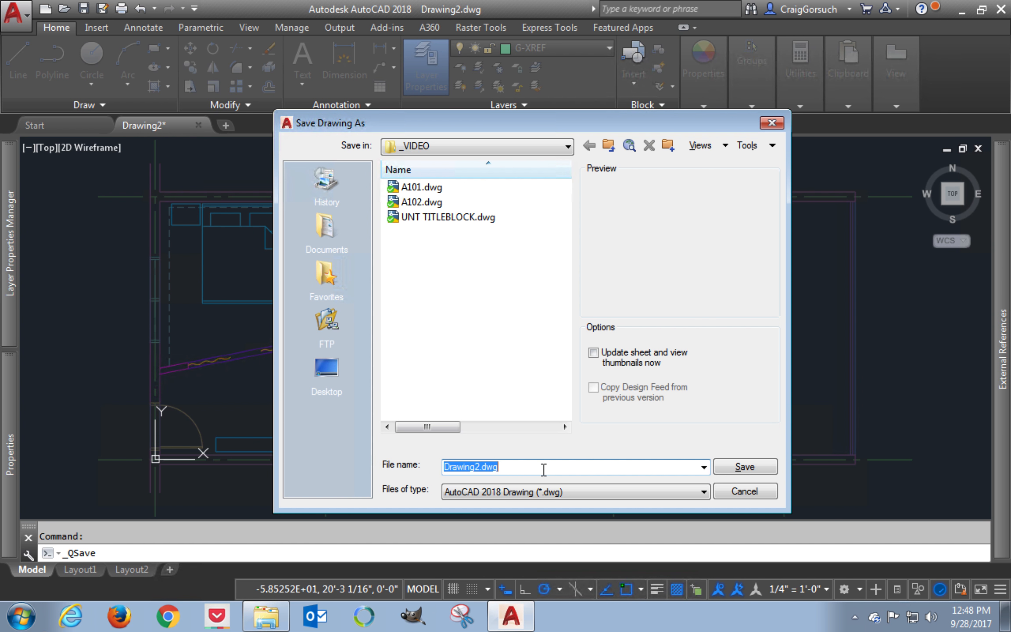
{"action": "type", "text": "A201"}
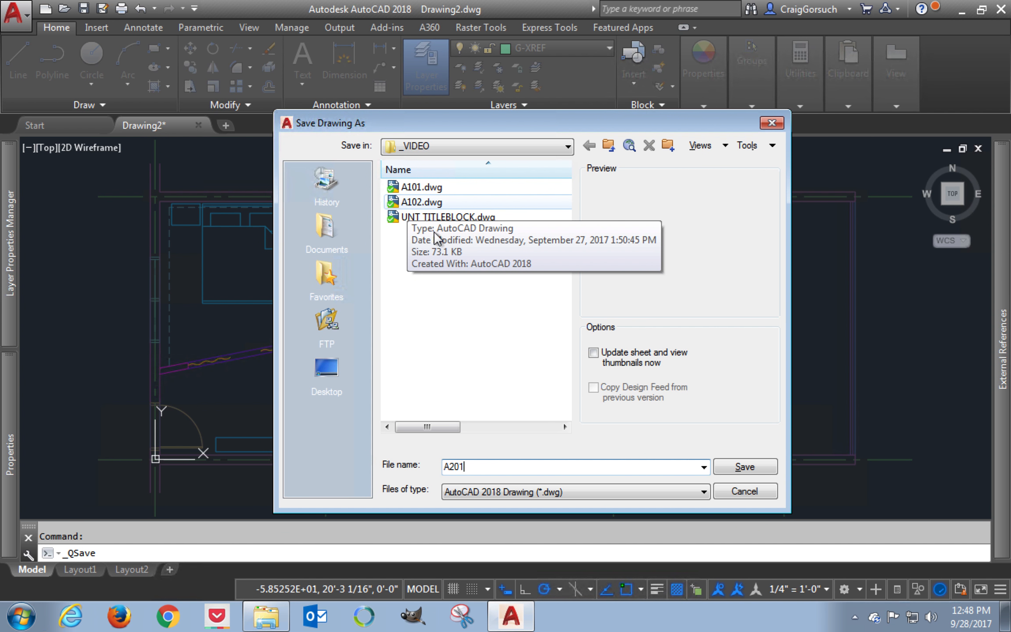
{"action": "left_click", "coordinate": [745, 468]}
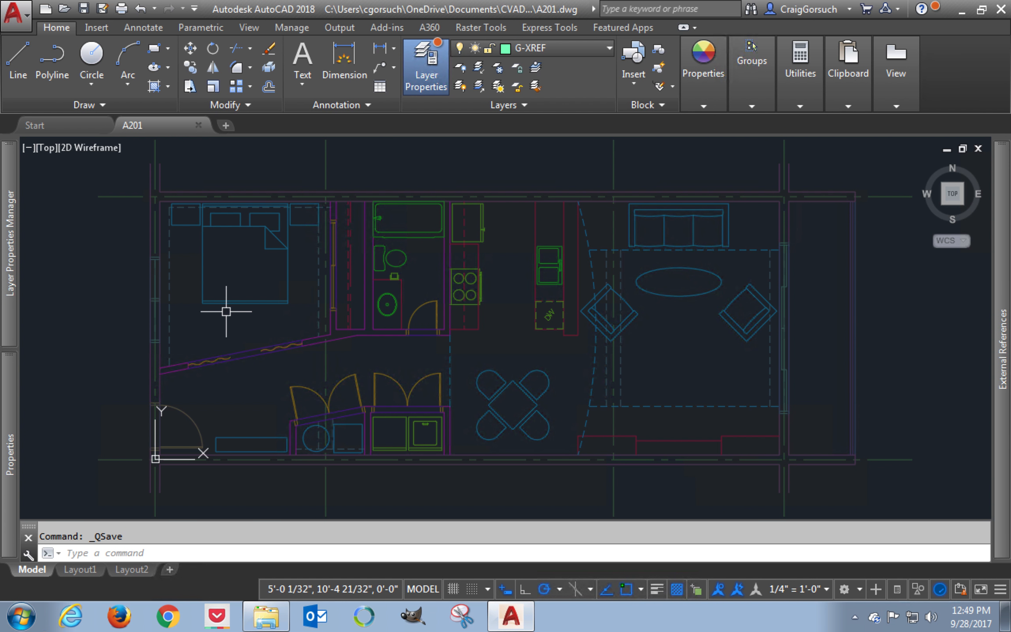
Rename the Layout1 layout as LONGITUDINAL SECTION
{"action": "middle_click_drag", "start_coordinate": [223, 339], "coordinate": [234, 287]}
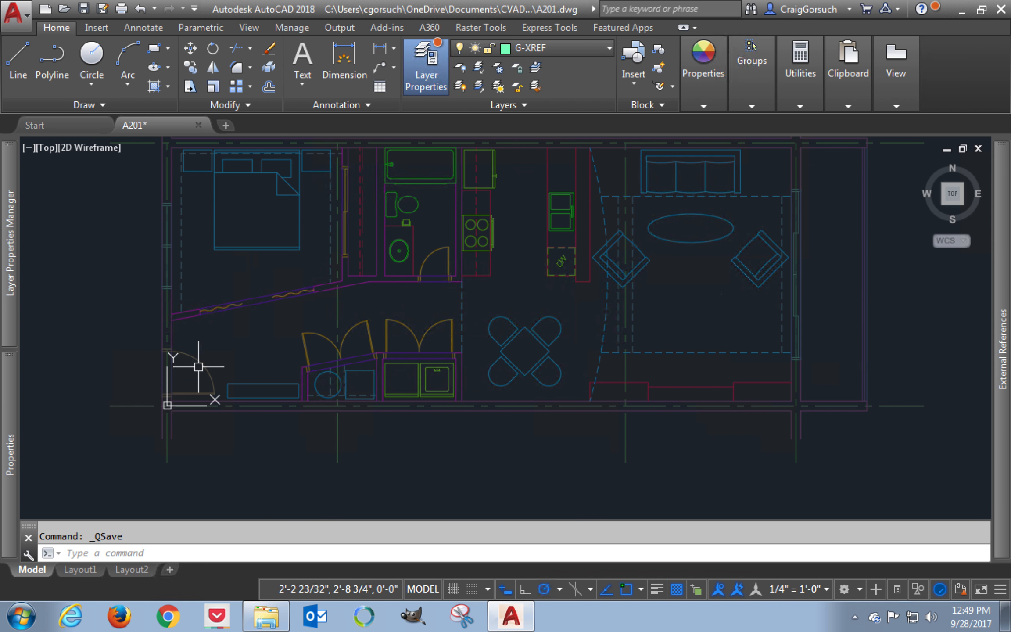
{"action": "left_click", "coordinate": [85, 572]}
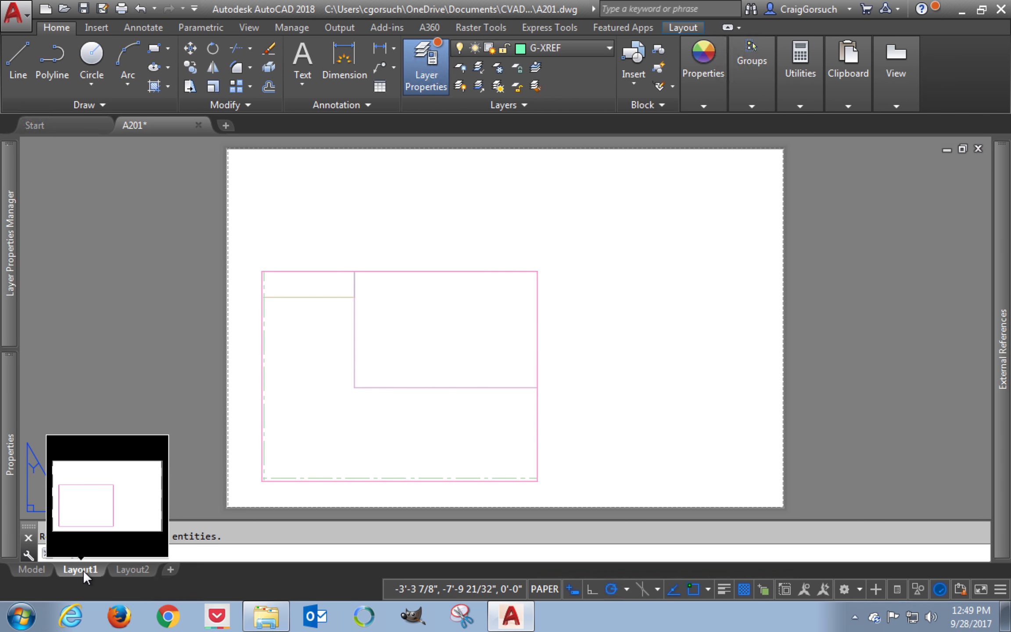
{"action": "right_click", "coordinate": [83, 571]}
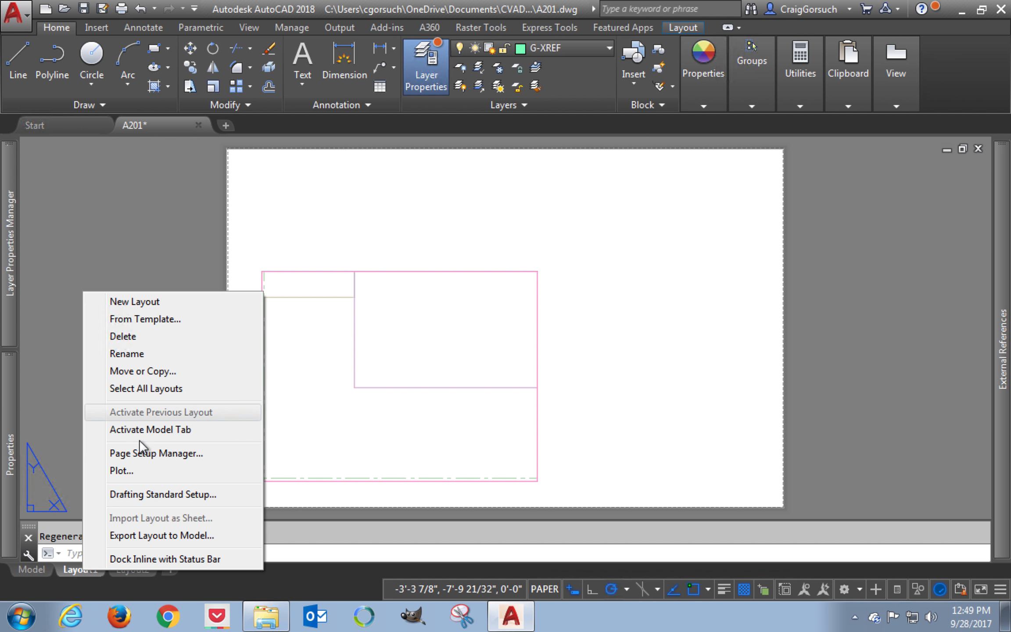
{"action": "left_click", "coordinate": [127, 354]}
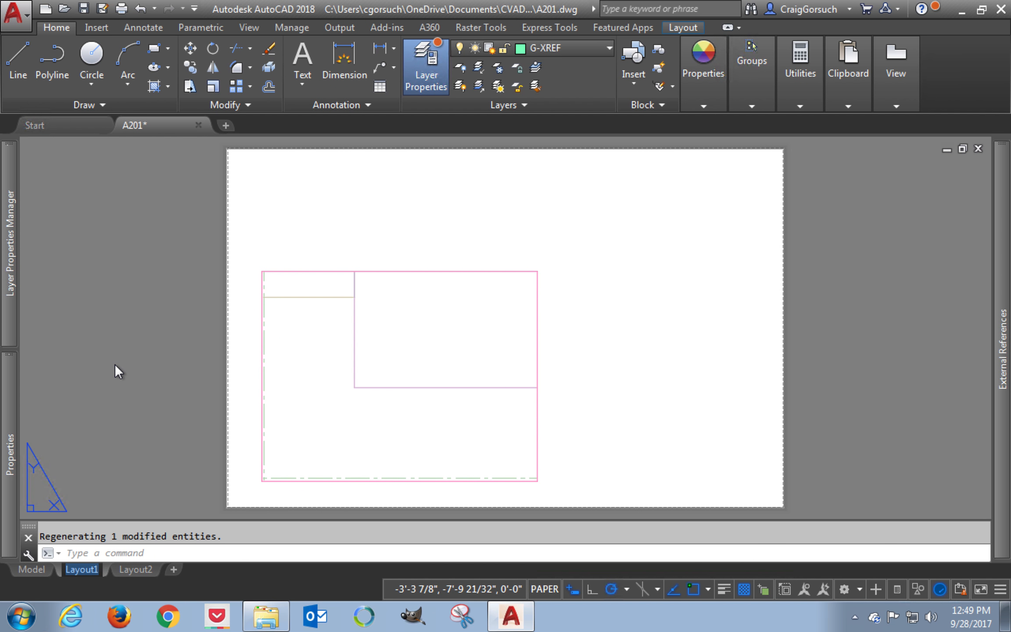
{"action": "key", "text": "Caps_Lock"}
{"action": "type", "text": "LON"}
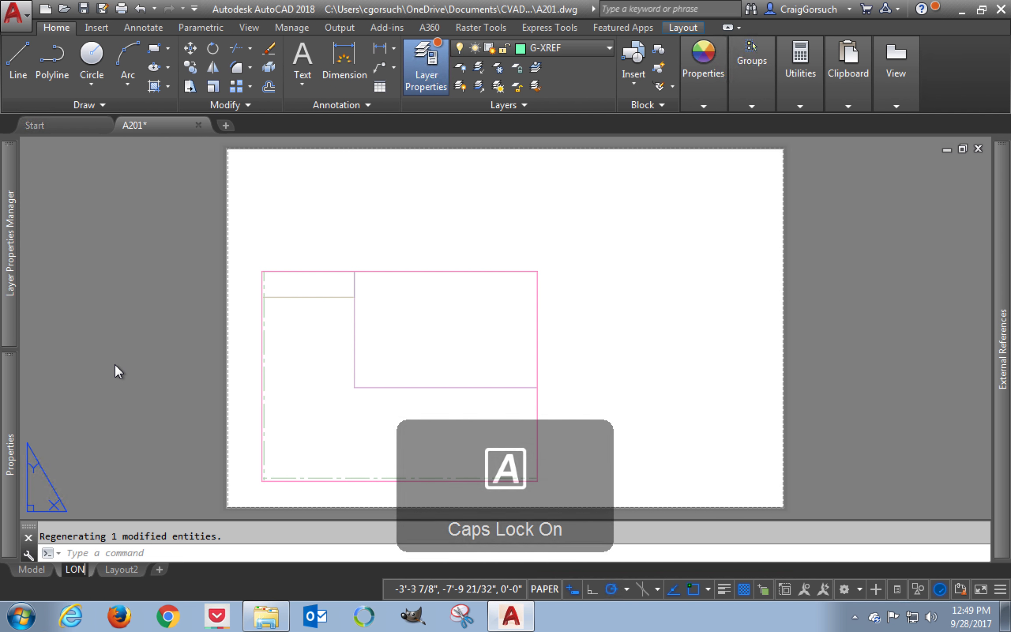
{"action": "type", "text": "GITUDINAL"}
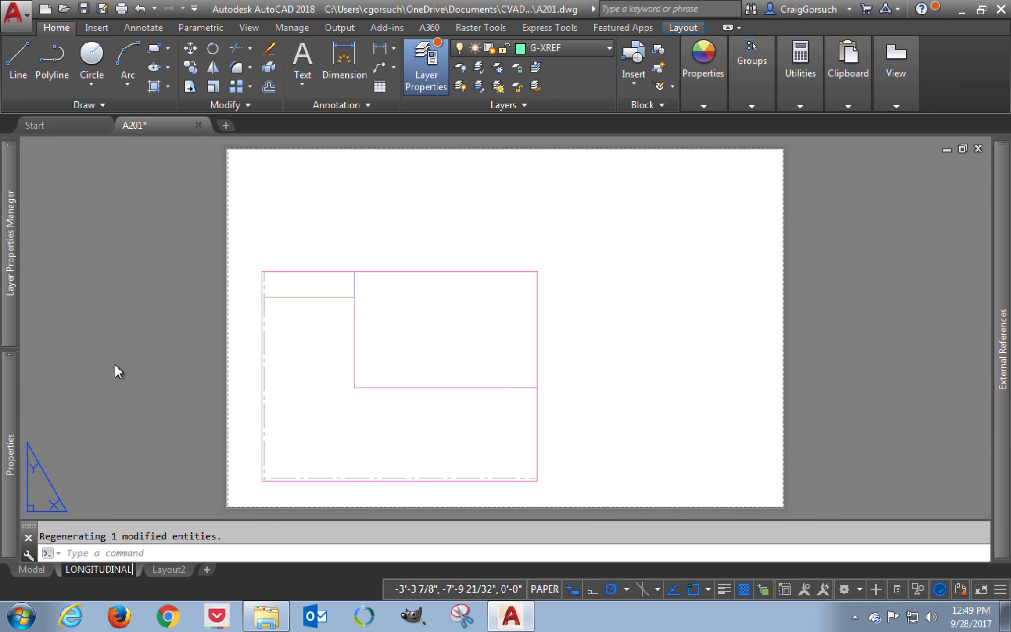
{"action": "type", "text": " SECTION"}
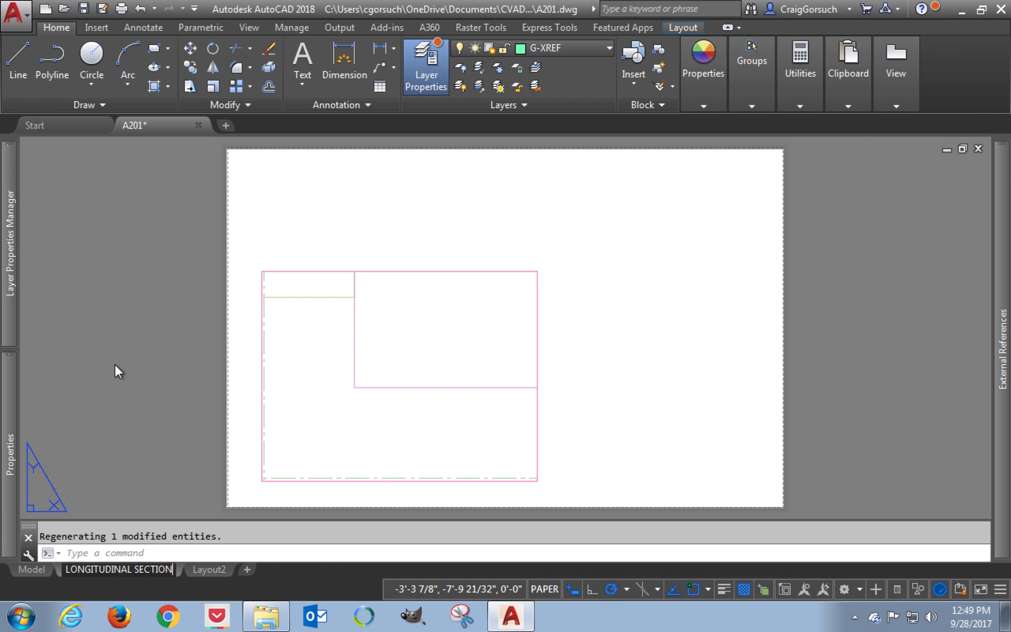
{"action": "key", "text": "Caps_Lock"}
{"action": "key", "text": "Return"}
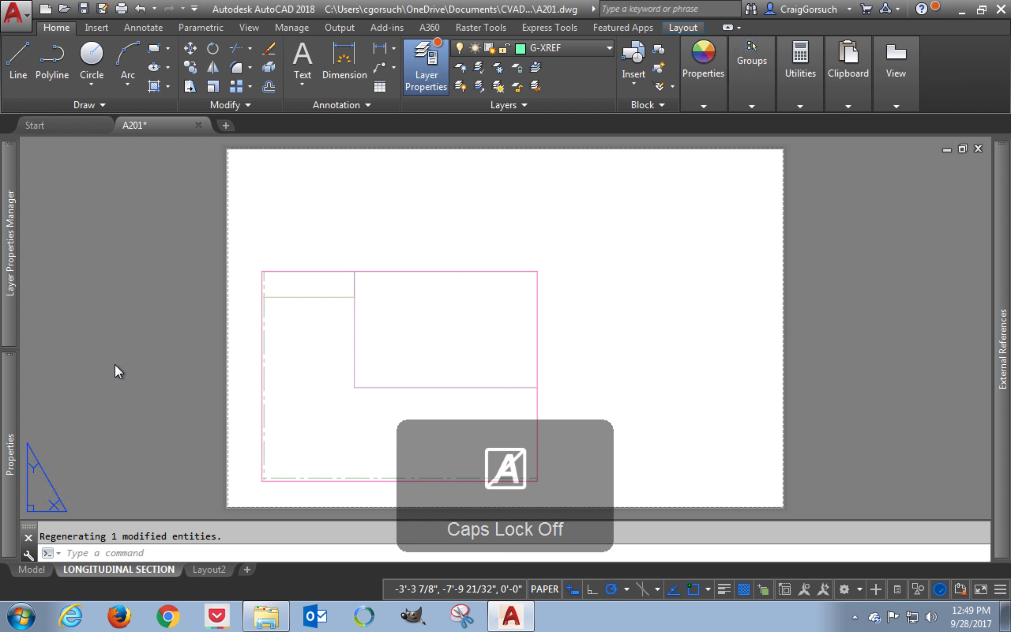
Try to attach UNT TITLEBLOCK.dwg from the _VIDEO folder as an xref in the LONGITUDINAL SECTION layout
{"action": "left_click", "coordinate": [289, 411]}
{"action": "left_click", "coordinate": [300, 410]}
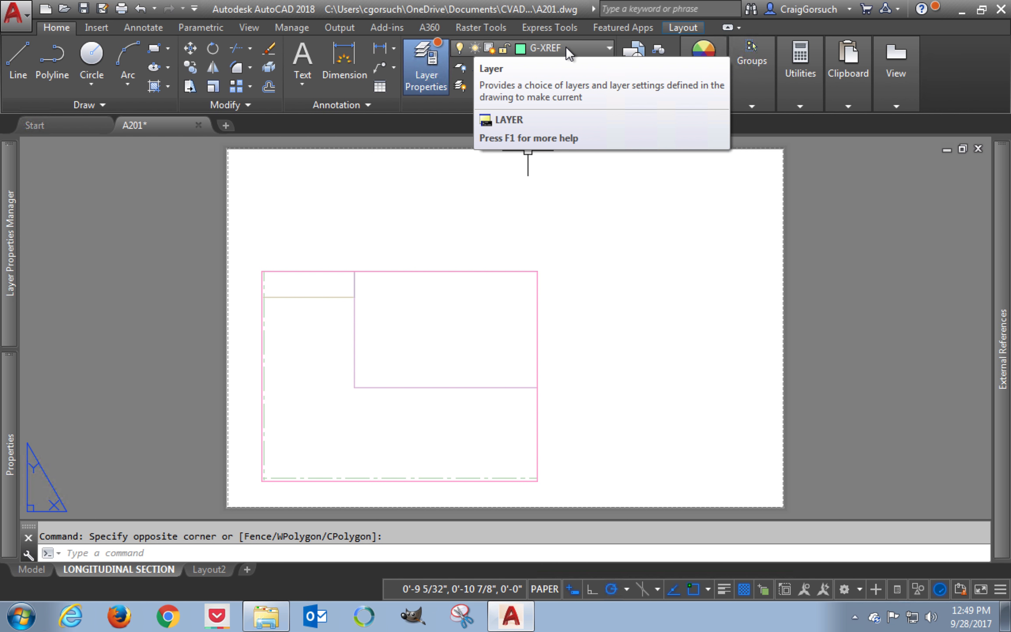
{"action": "left_click", "coordinate": [266, 616]}
{"action": "left_click", "coordinate": [576, 368]}
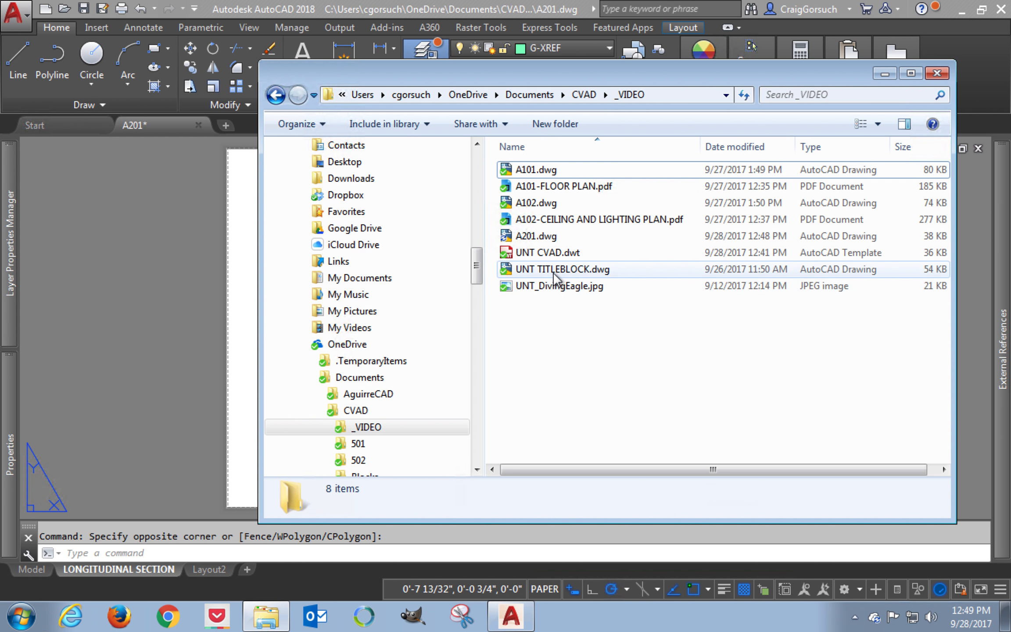
{"action": "left_click", "coordinate": [553, 270]}
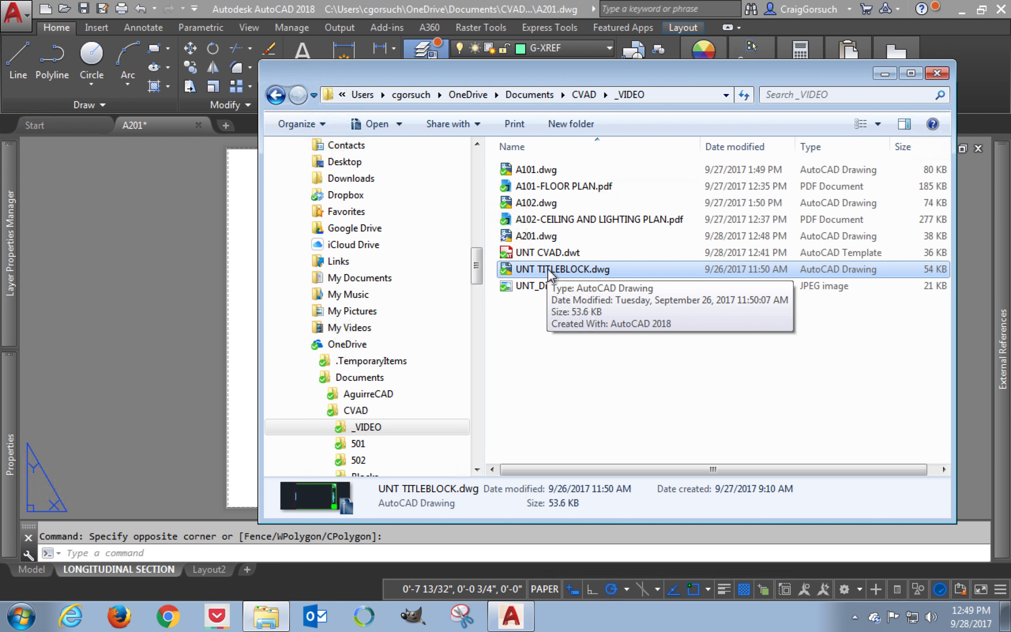
{"action": "mouse_move", "coordinate": [548, 268]}
{"action": "left_mouse_down"}
{"action": "mouse_move", "coordinate": [429, 264]}
{"action": "mouse_move", "coordinate": [218, 307]}
{"action": "mouse_move", "coordinate": [164, 361]}
{"action": "left_mouse_up"}
{"action": "right_click_drag", "start_coordinate": [164, 360], "coordinate": [168, 358]}
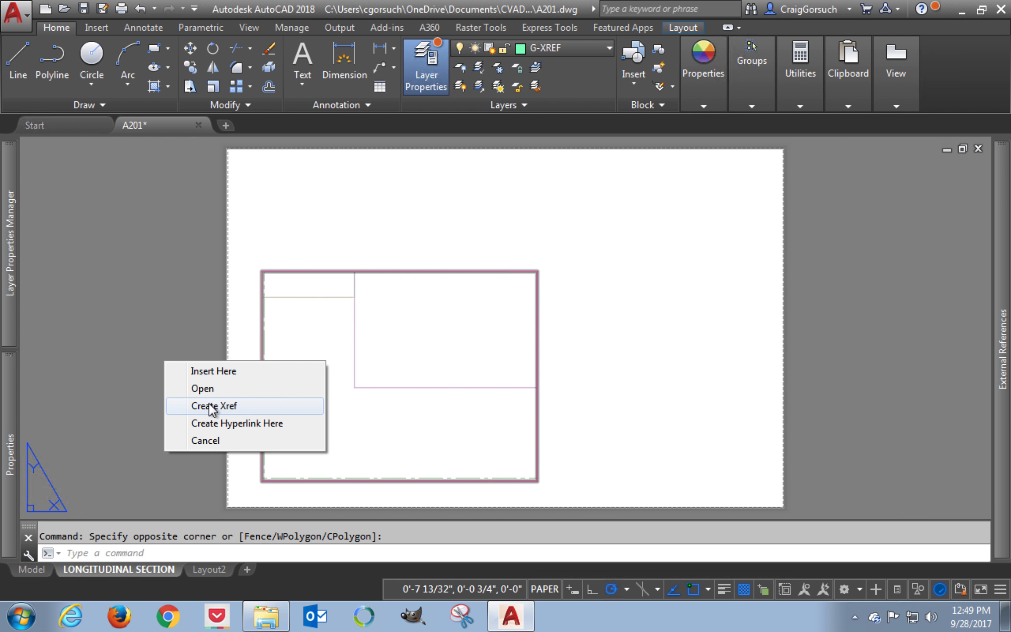
{"action": "left_click", "coordinate": [209, 404]}
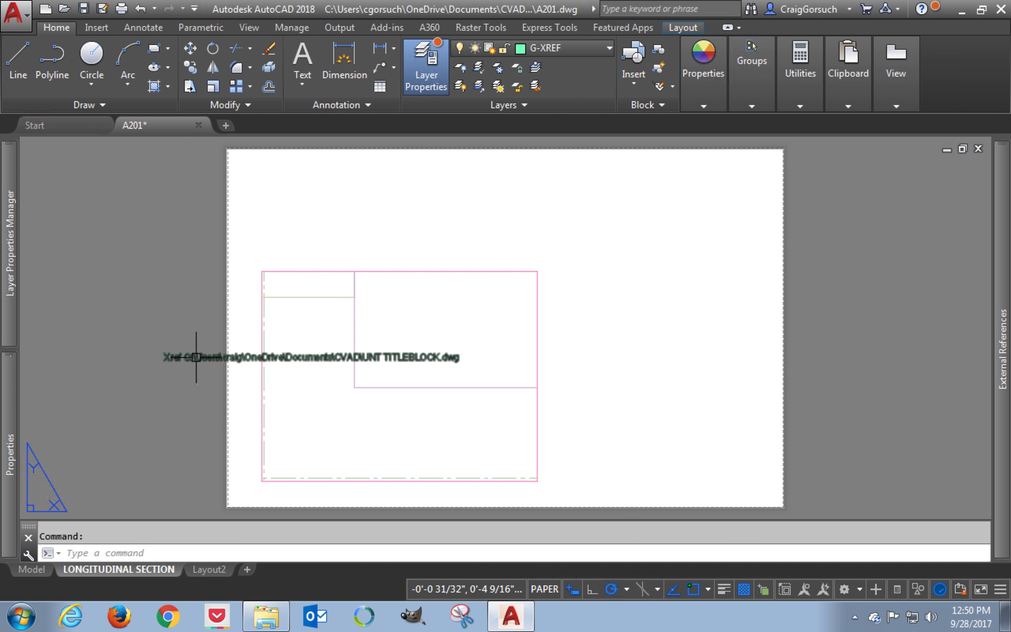
{"action": "key", "text": "ctrl+z"}
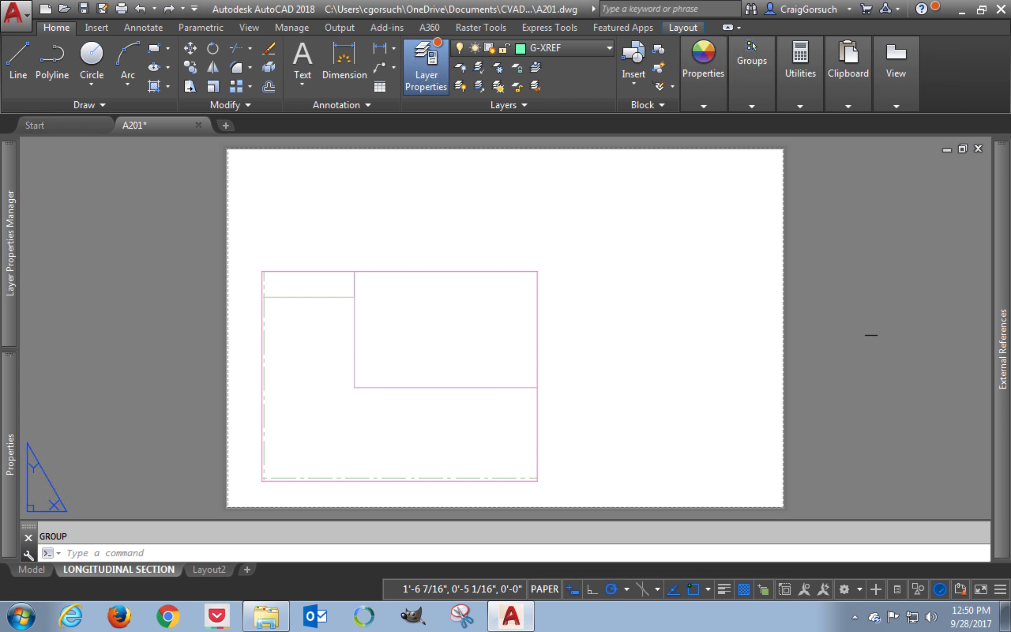
Open the reference file selection from the UNT TITLEBLOCK entry in the drawing's external references
{"action": "mouse_move", "coordinate": [1003, 294]}
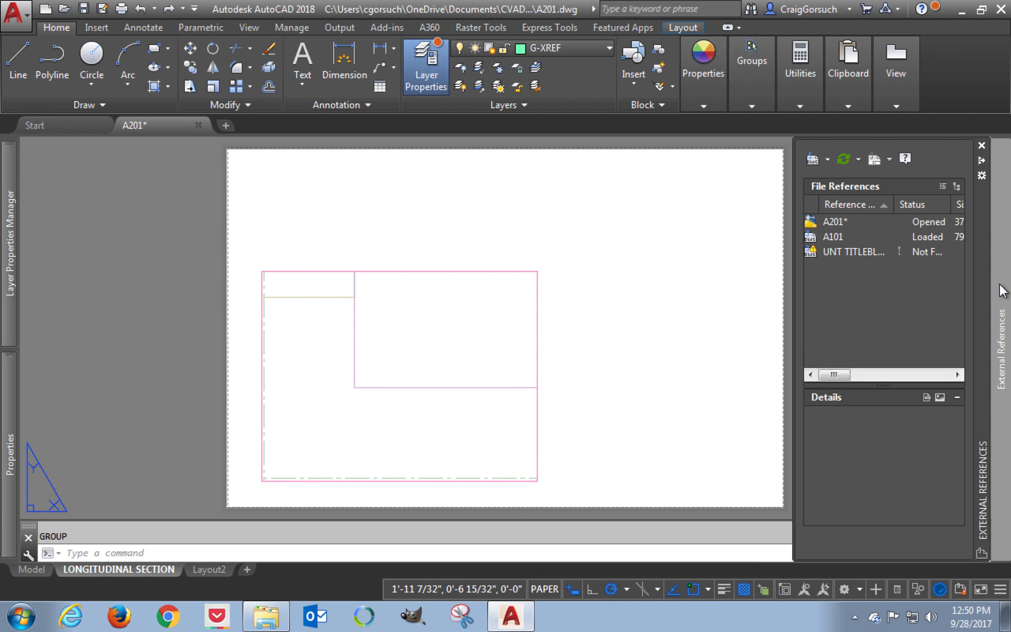
{"action": "left_click", "coordinate": [861, 252]}
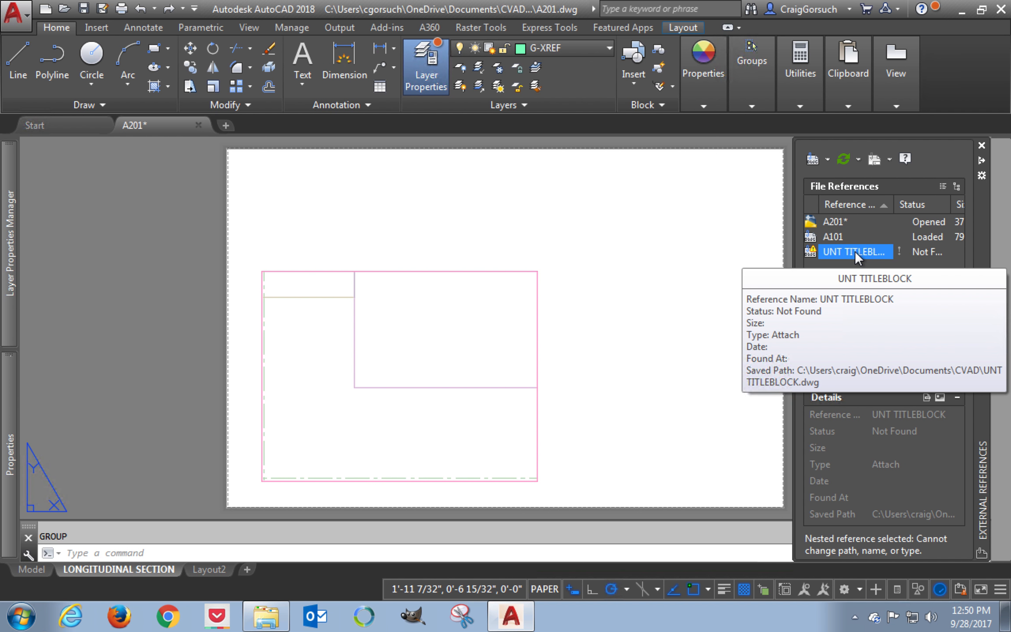
{"action": "right_click", "coordinate": [857, 251]}
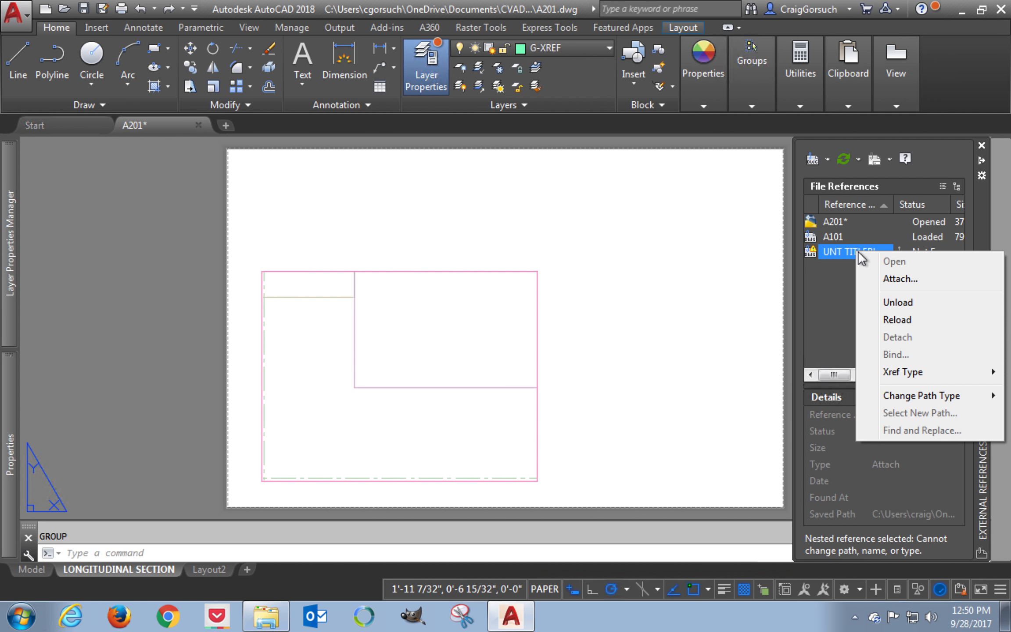
{"action": "left_click", "coordinate": [884, 279]}
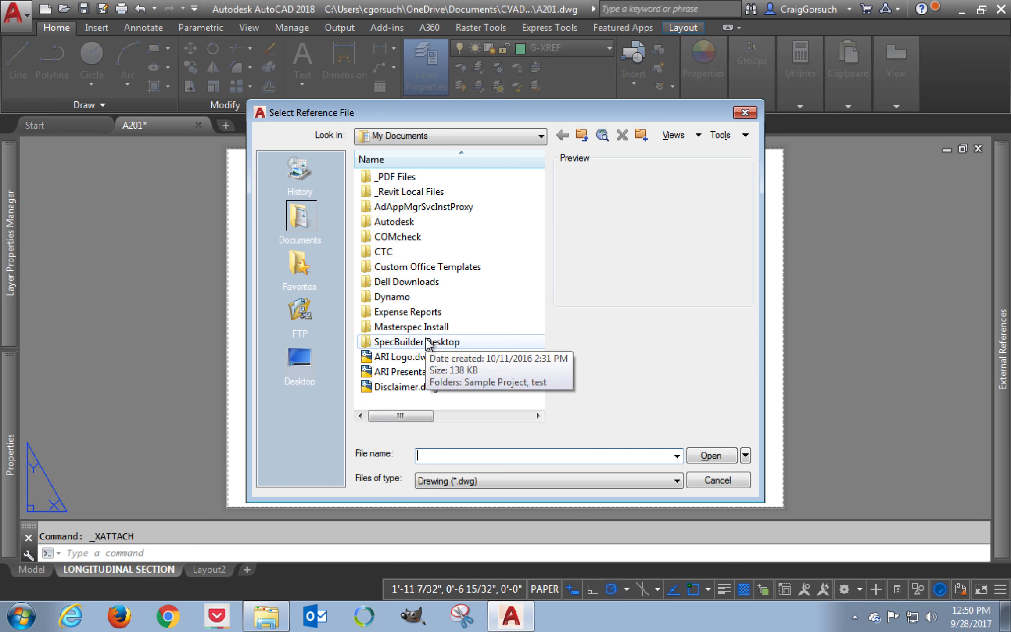
{"action": "left_click", "coordinate": [460, 136]}
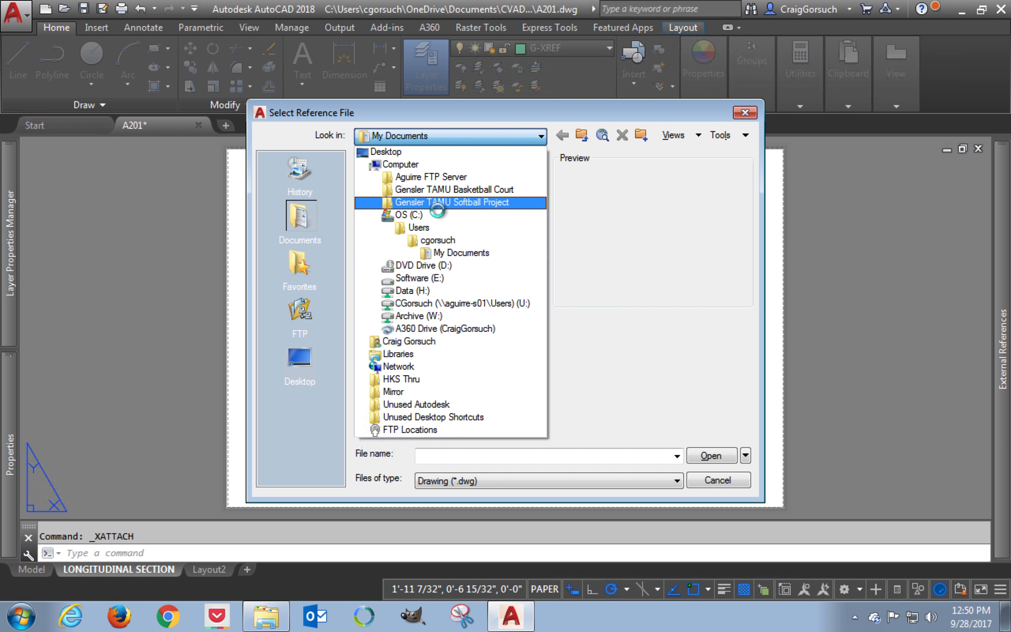
{"action": "left_click", "coordinate": [437, 203]}
{"action": "left_click", "coordinate": [440, 137]}
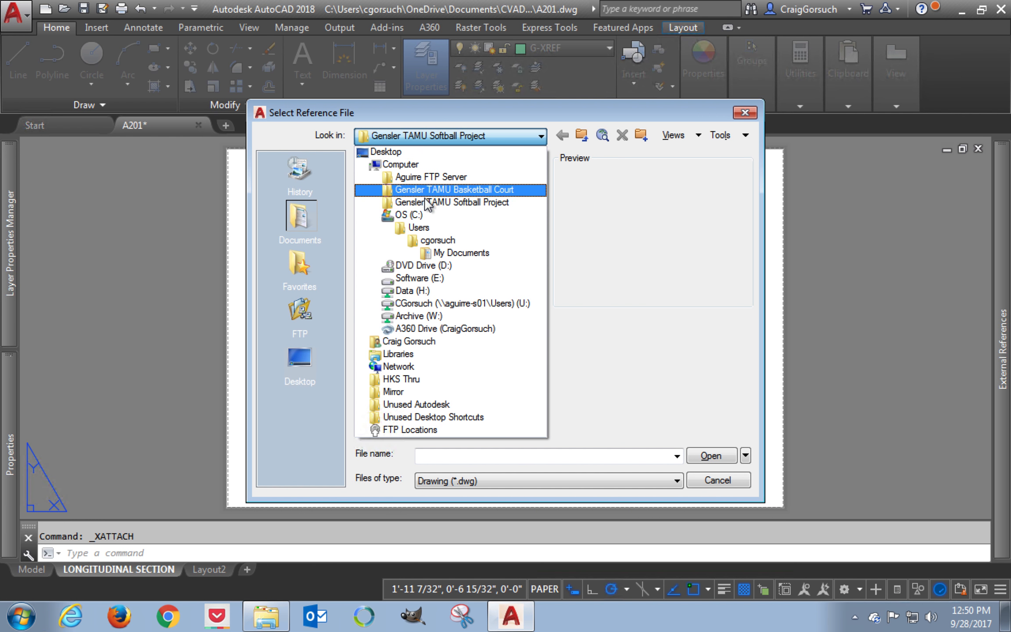
{"action": "left_click", "coordinate": [420, 214]}
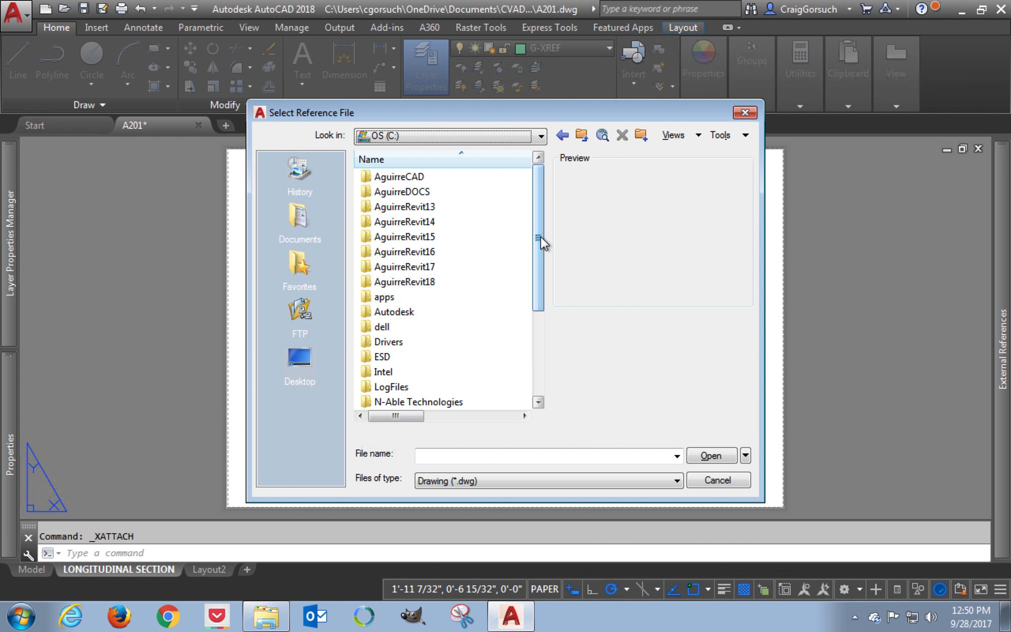
{"action": "left_click_drag", "start_coordinate": [538, 237], "coordinate": [538, 248]}
{"action": "left_click", "coordinate": [563, 136]}
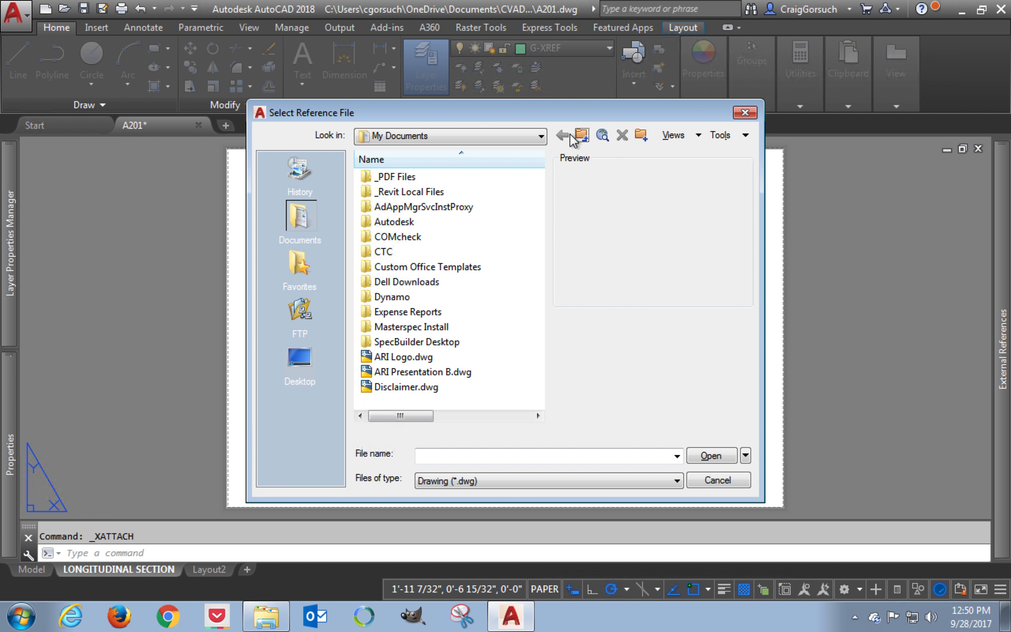
Choose UNT TITLEBLOCK.dwg from the OneDrive Documents, CVAD, _VIDEO folder as the external reference to attach
{"action": "left_click", "coordinate": [581, 135]}
{"action": "left_click", "coordinate": [537, 248]}
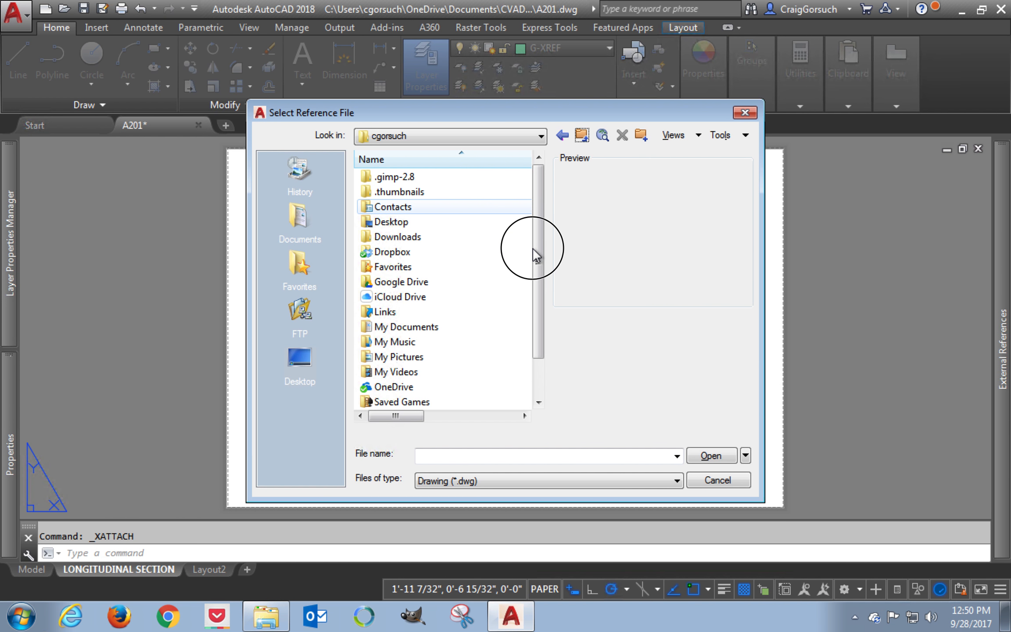
{"action": "left_click_drag", "start_coordinate": [537, 248], "coordinate": [535, 294]}
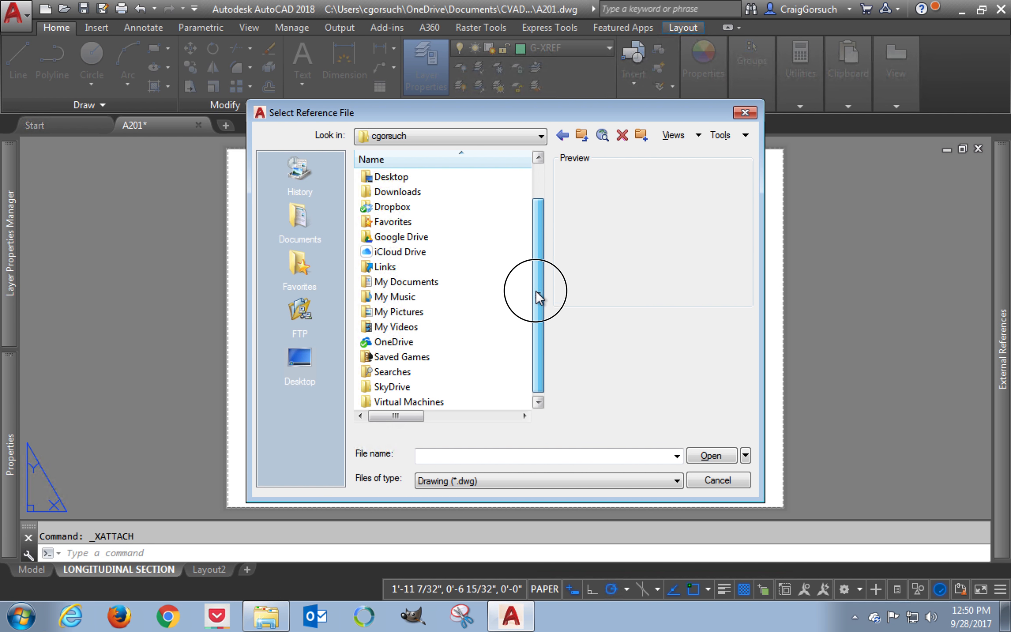
{"action": "double_click", "coordinate": [400, 342]}
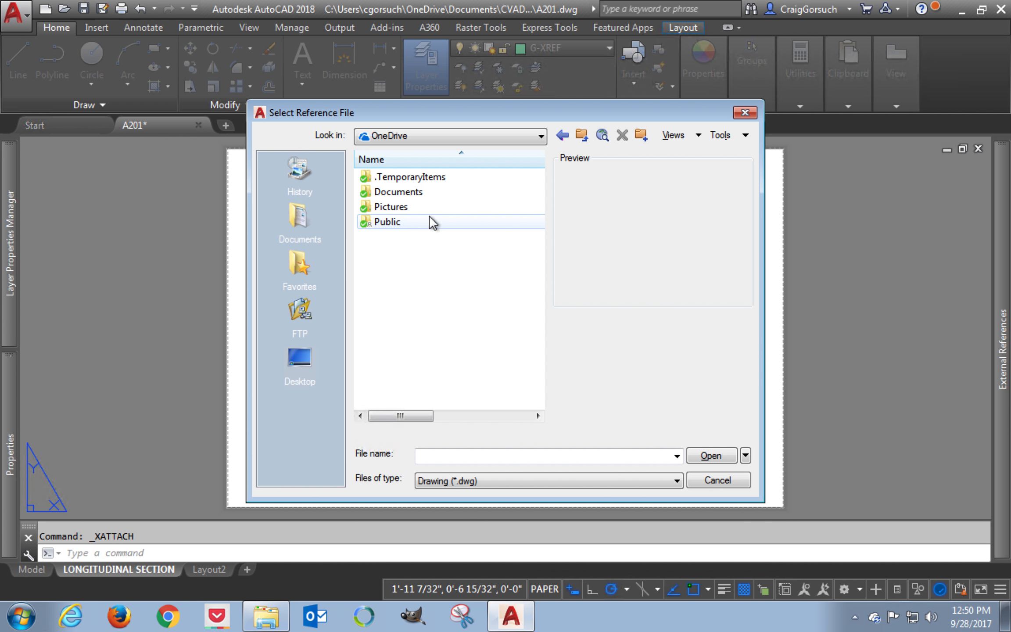
{"action": "double_click", "coordinate": [417, 194]}
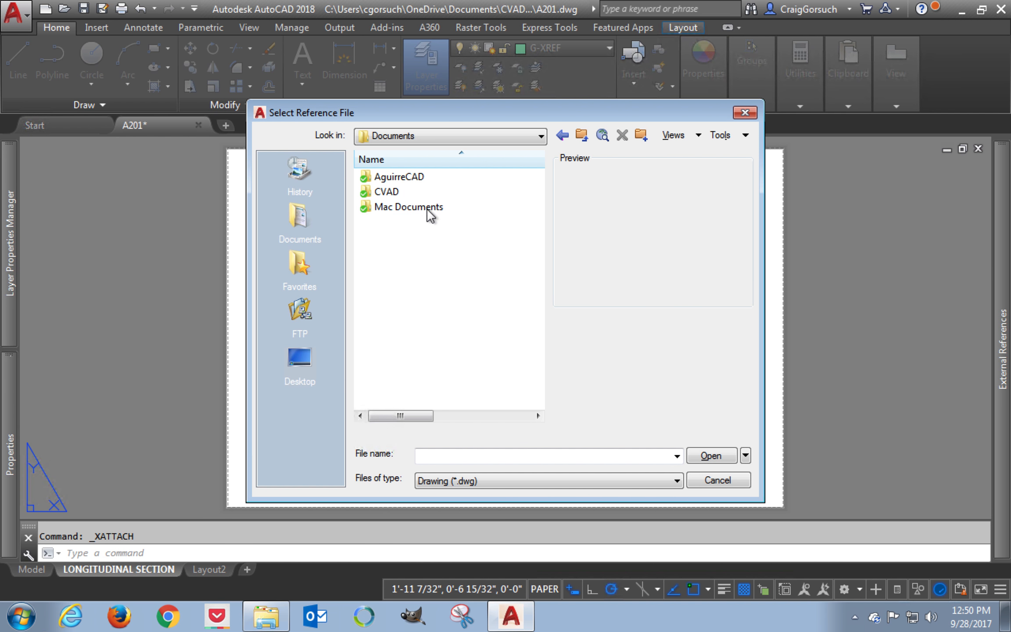
{"action": "double_click", "coordinate": [393, 192]}
{"action": "double_click", "coordinate": [397, 176]}
{"action": "left_click", "coordinate": [397, 223]}
{"action": "left_click", "coordinate": [690, 457]}
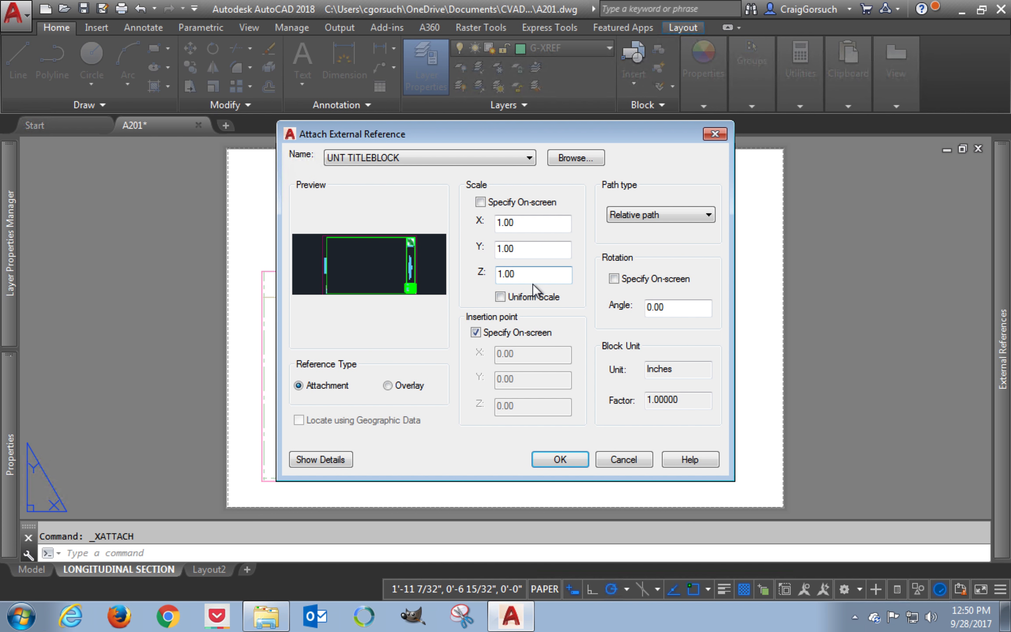
Attach the UNT TITLEBLOCK xref at a uniform scale of .5, inserted near the lower-left corner of the layout sheet
{"action": "left_click", "coordinate": [500, 297]}
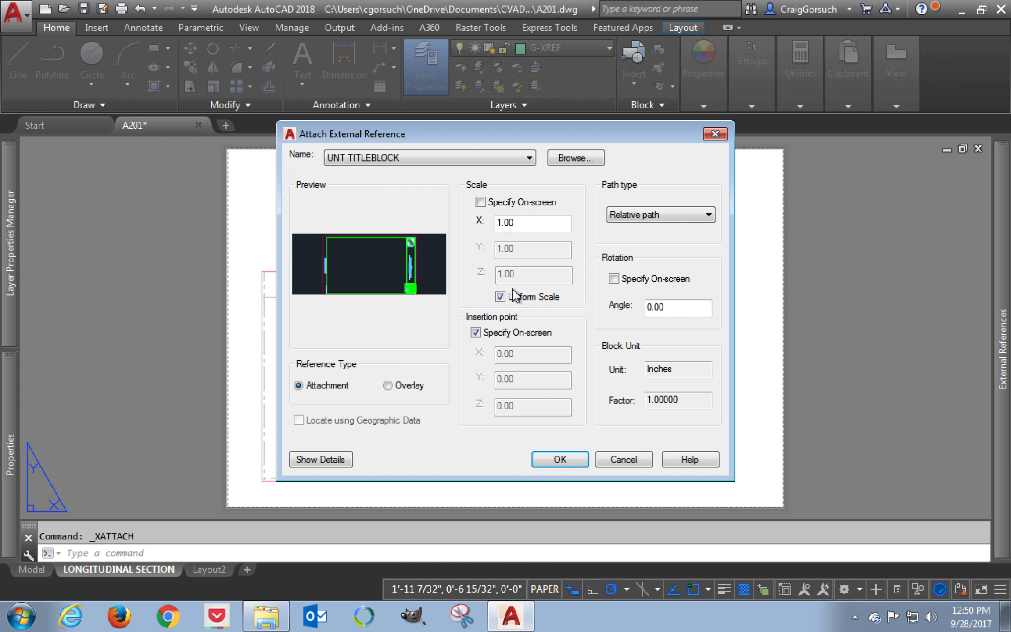
{"action": "left_click_drag", "start_coordinate": [521, 222], "coordinate": [491, 222]}
{"action": "type", "text": ".5"}
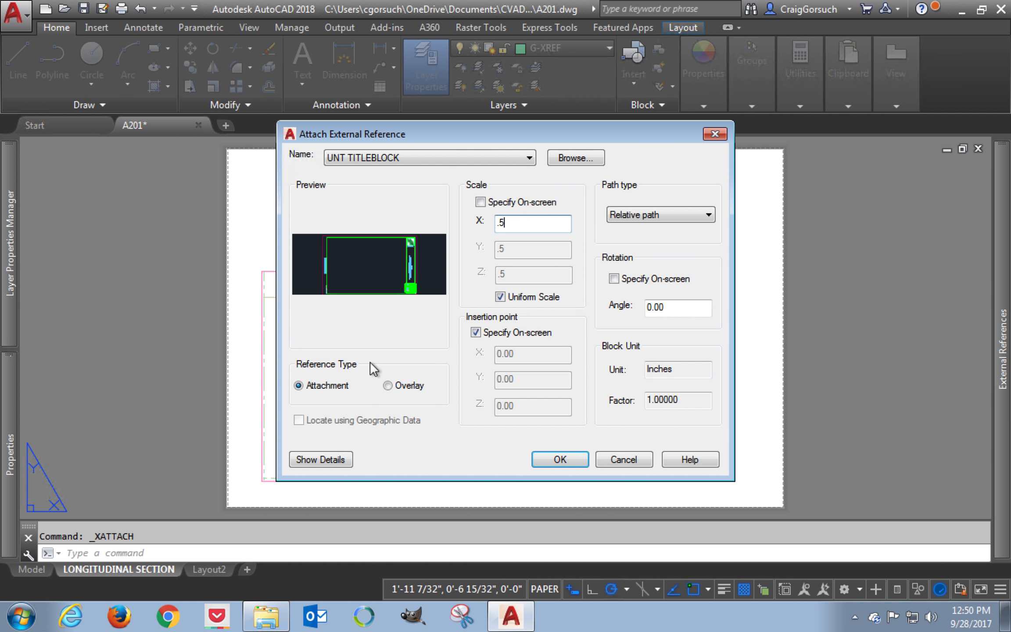
{"action": "left_click", "coordinate": [559, 460]}
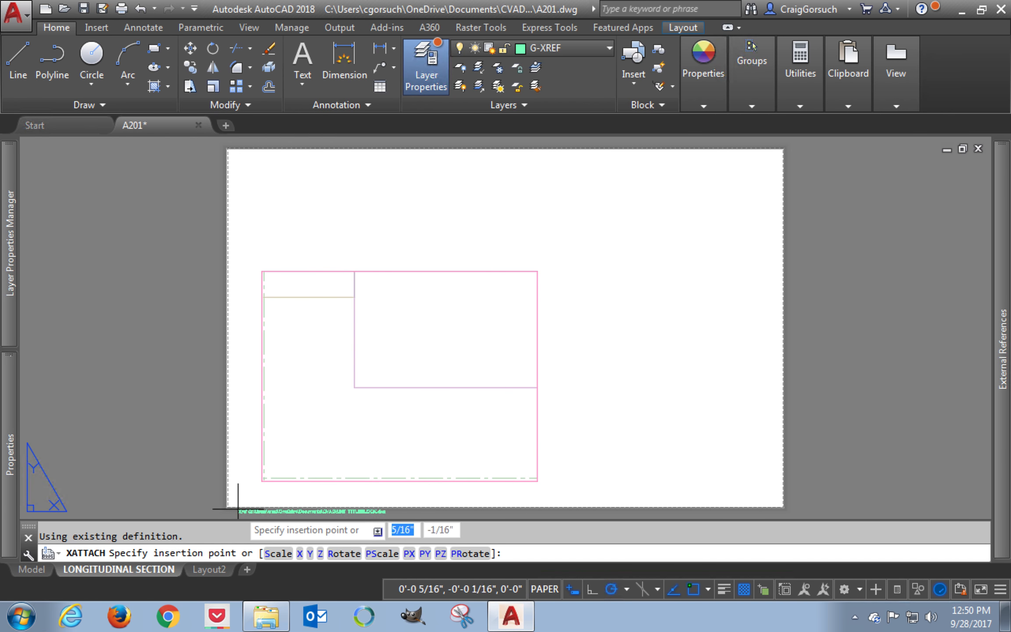
{"action": "left_click", "coordinate": [230, 497]}
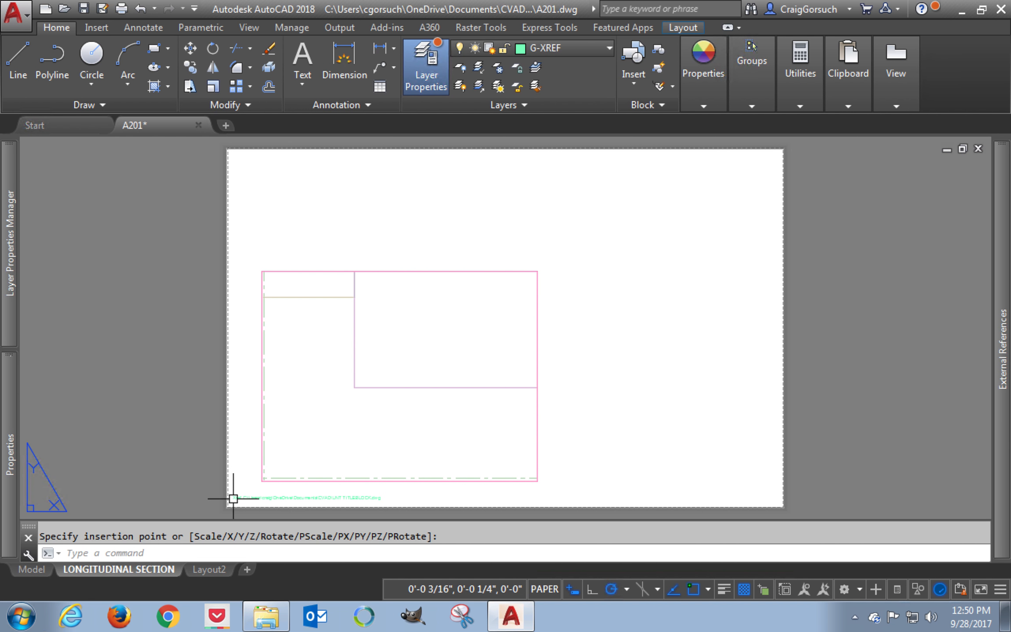
{"action": "key", "text": "Return"}
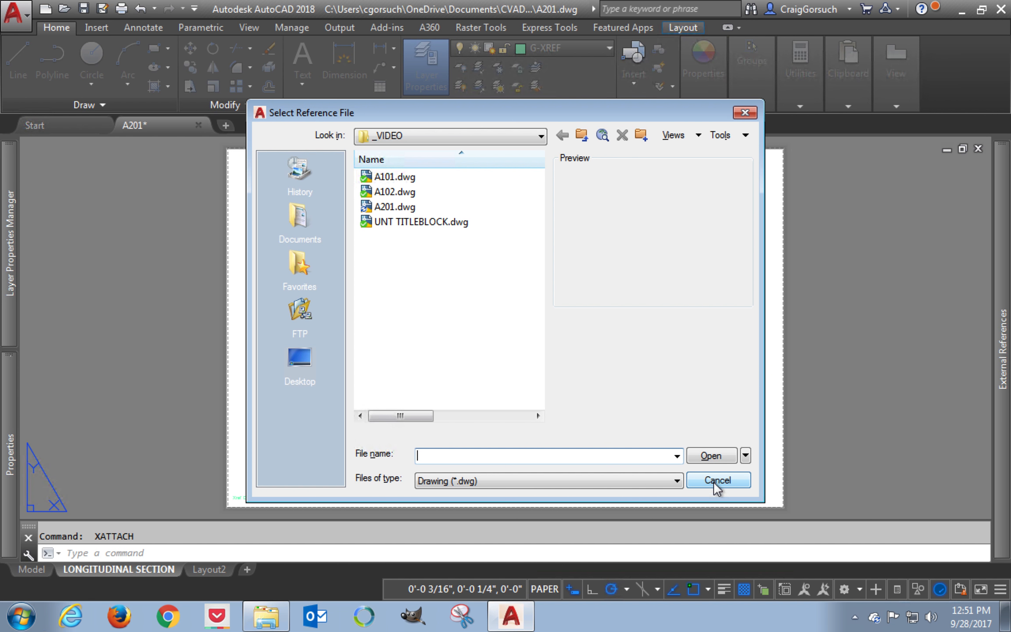
{"action": "key", "text": "Escape"}
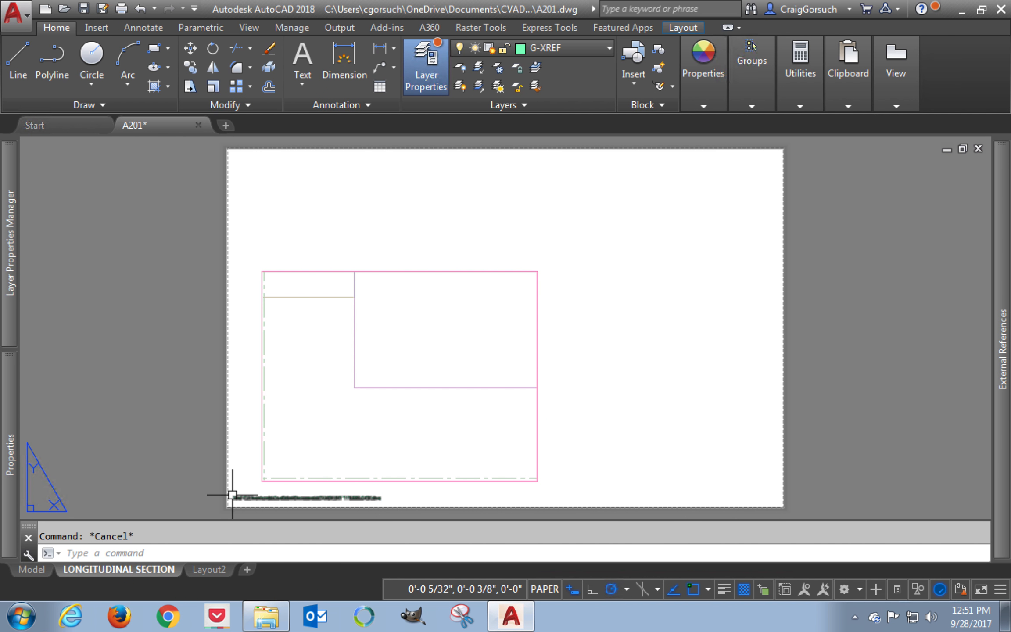
{"action": "scroll", "coordinate": [254, 468], "scroll_direction": "down", "scroll_amount": 4}
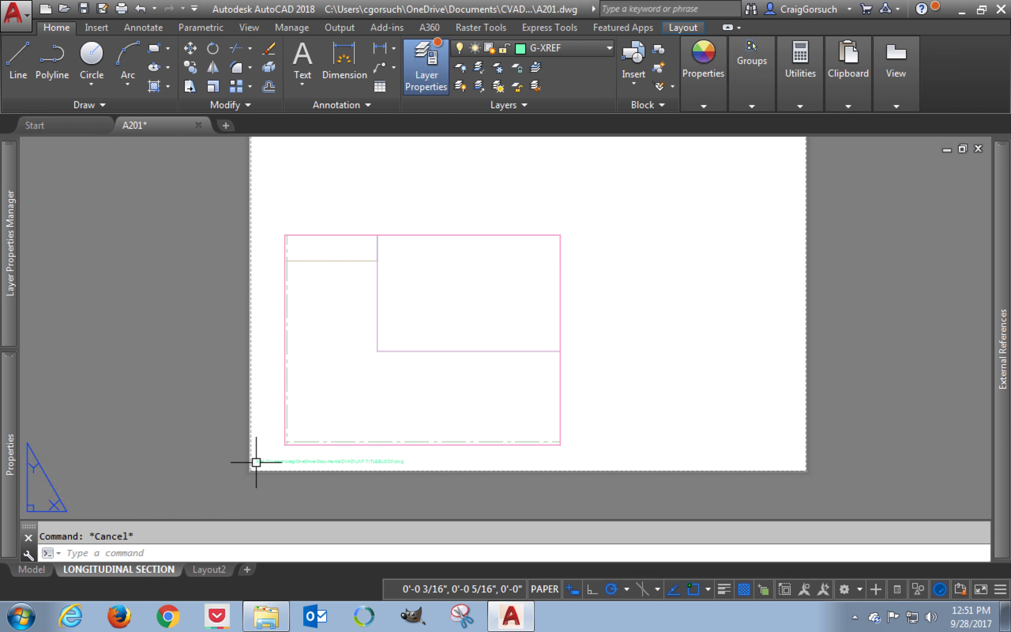
{"action": "scroll", "coordinate": [254, 471], "scroll_direction": "up", "scroll_amount": 5}
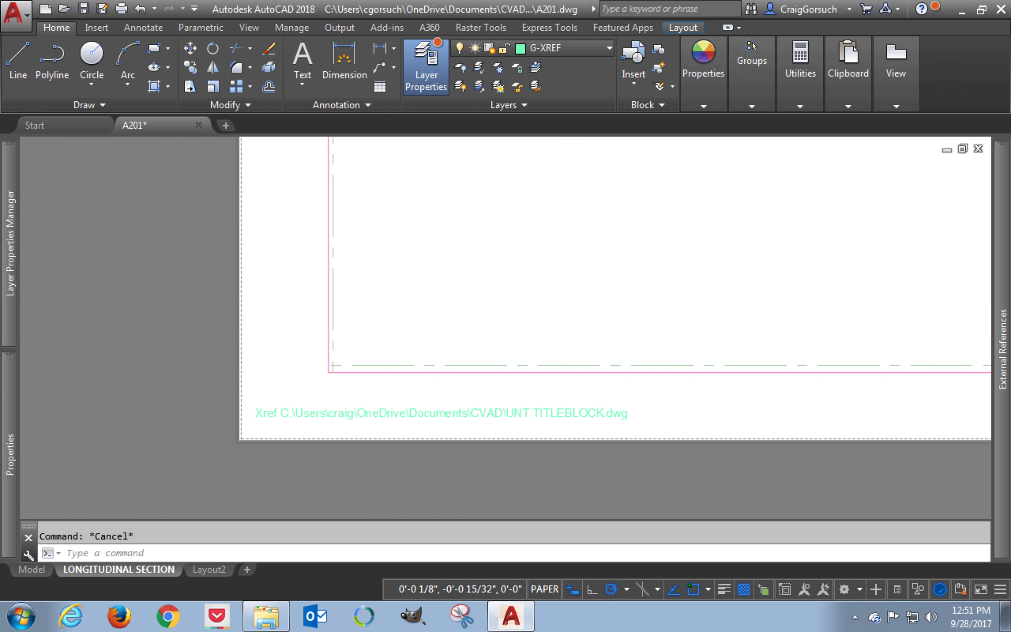
Show A201's external references as a tree and open the A101 xref drawing for editing
{"action": "middle_click_drag", "start_coordinate": [355, 445], "coordinate": [269, 470]}
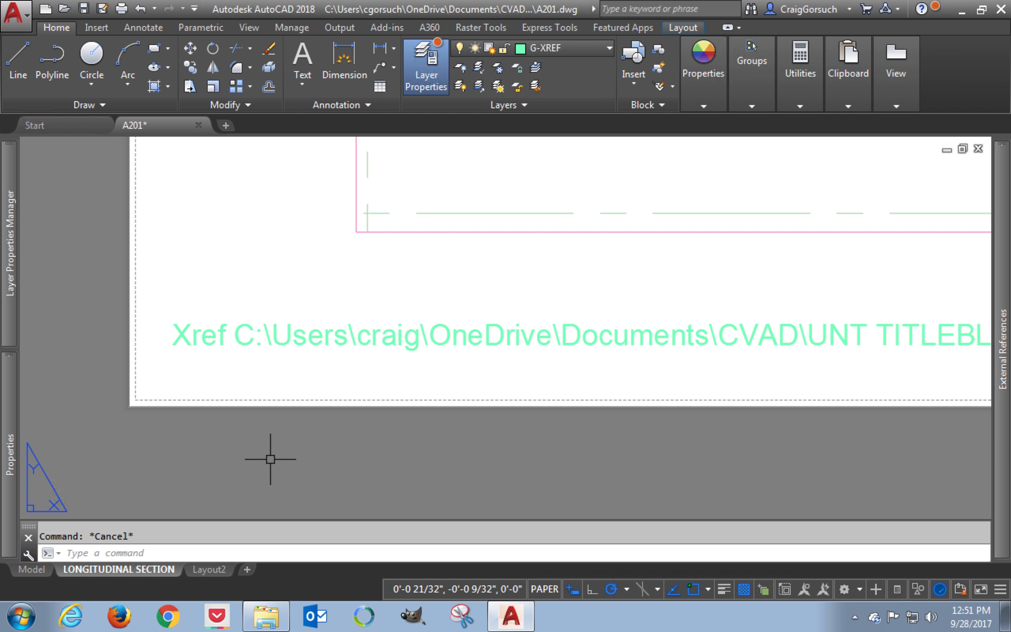
{"action": "double_click", "coordinate": [301, 358]}
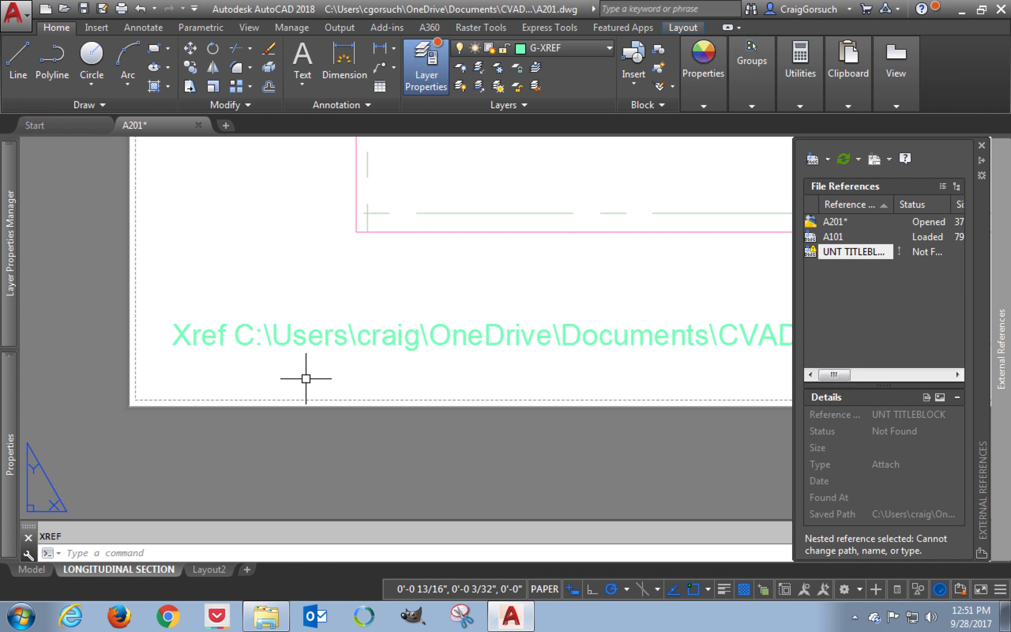
{"action": "left_click", "coordinate": [957, 187]}
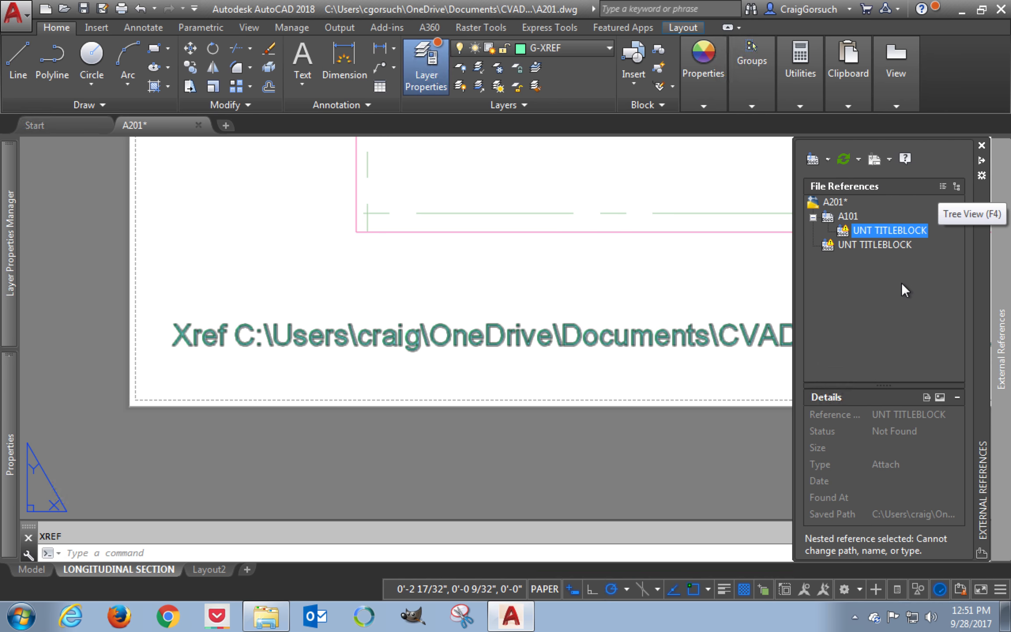
{"action": "right_click", "coordinate": [847, 216]}
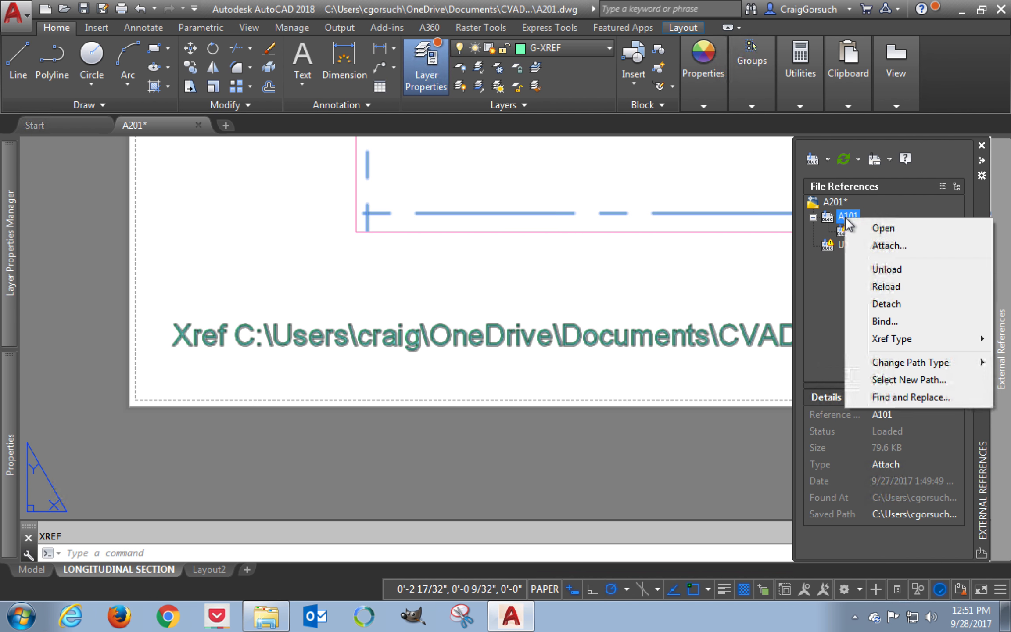
{"action": "left_click", "coordinate": [871, 229]}
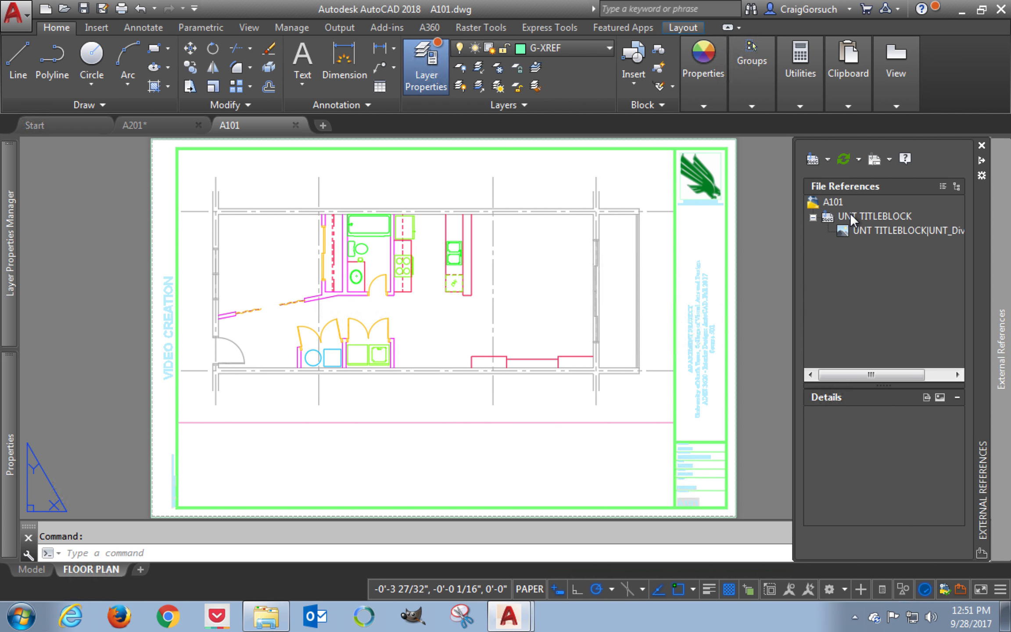
Change the UNT TITLEBLOCK reference type in A101 to Overlay and save the drawing
{"action": "left_click", "coordinate": [850, 214]}
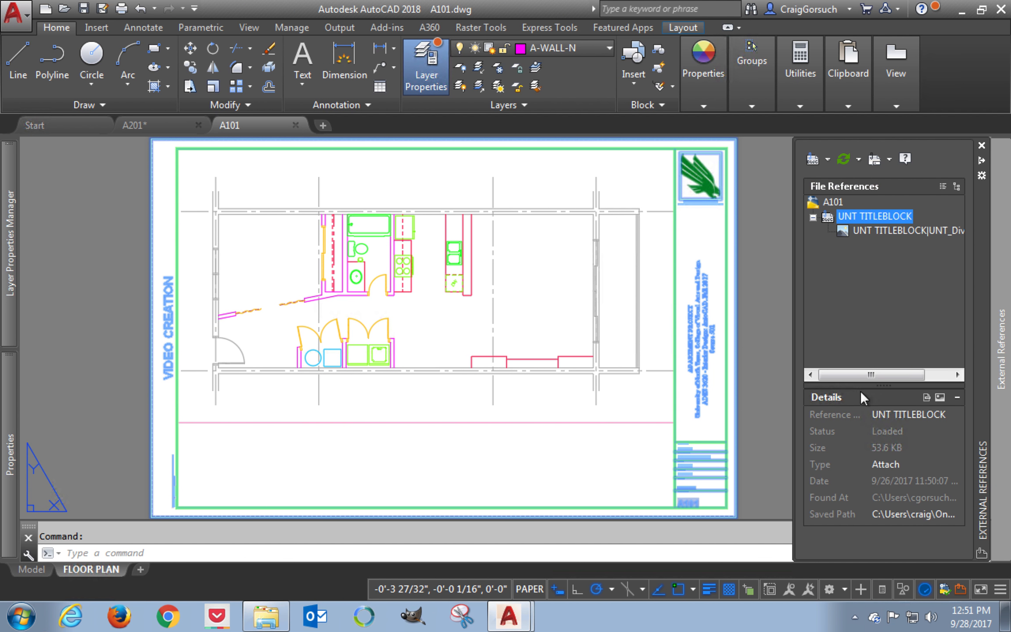
{"action": "left_click", "coordinate": [927, 464]}
{"action": "left_click", "coordinate": [925, 464]}
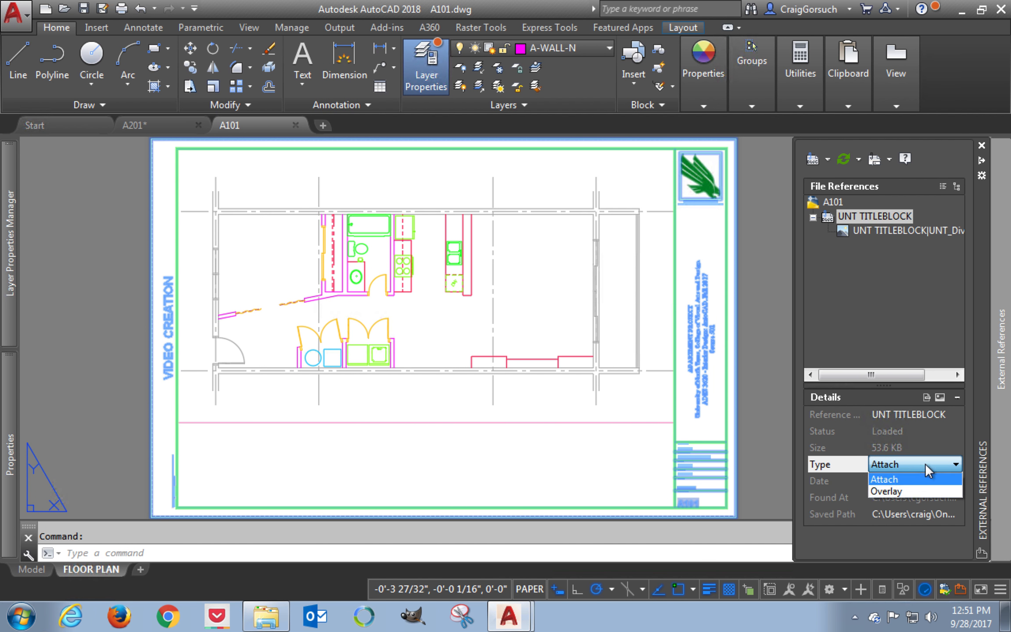
{"action": "left_click", "coordinate": [886, 490]}
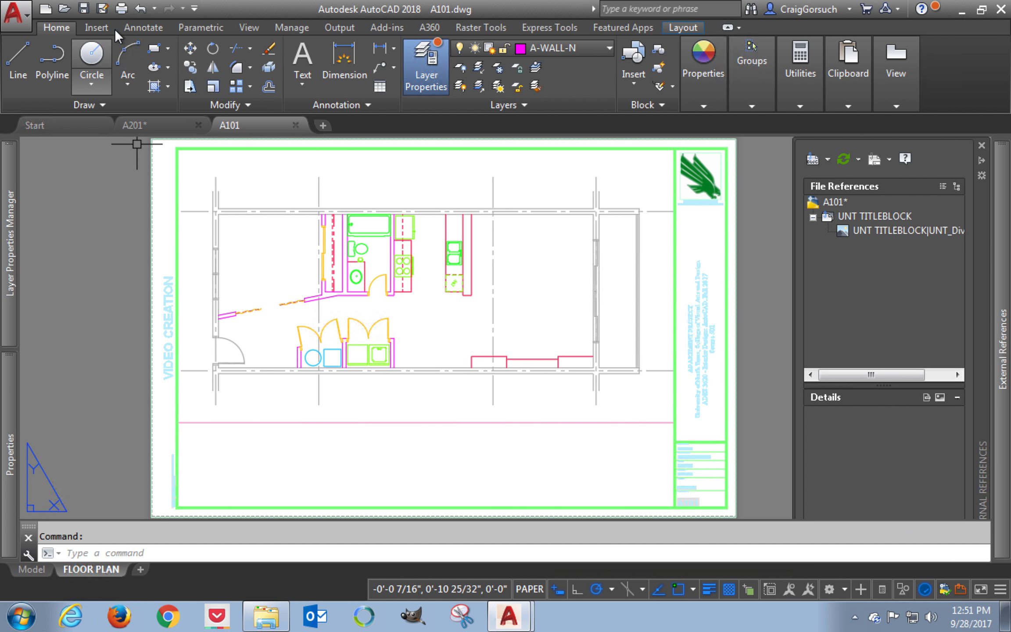
{"action": "left_click", "coordinate": [83, 7]}
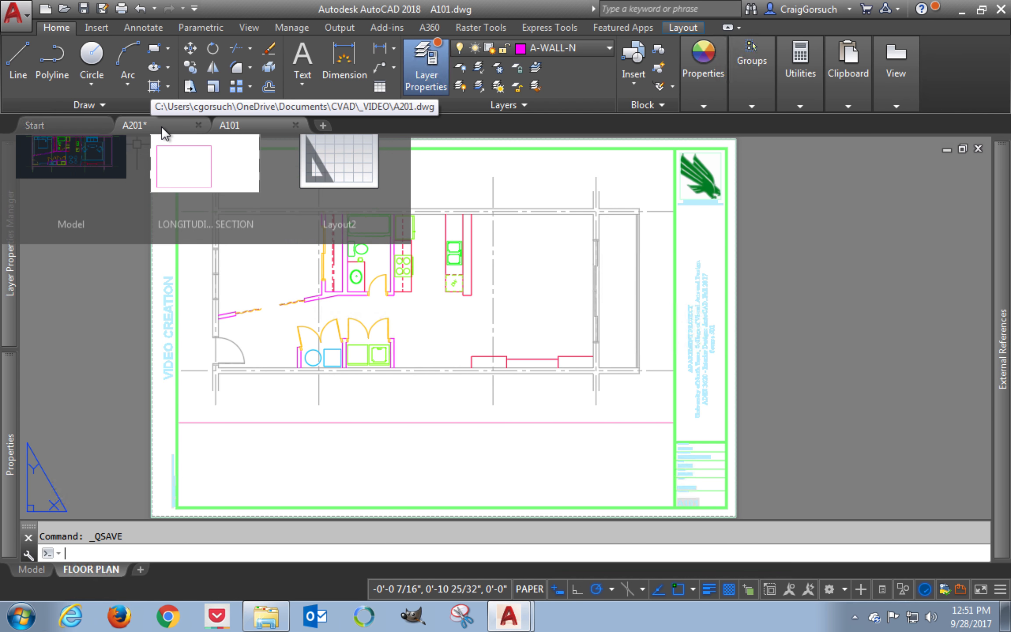
Reload the changed A101 xref in A201 and detach the unresolved UNT TITLEBLOCK reference
{"action": "left_click", "coordinate": [161, 126]}
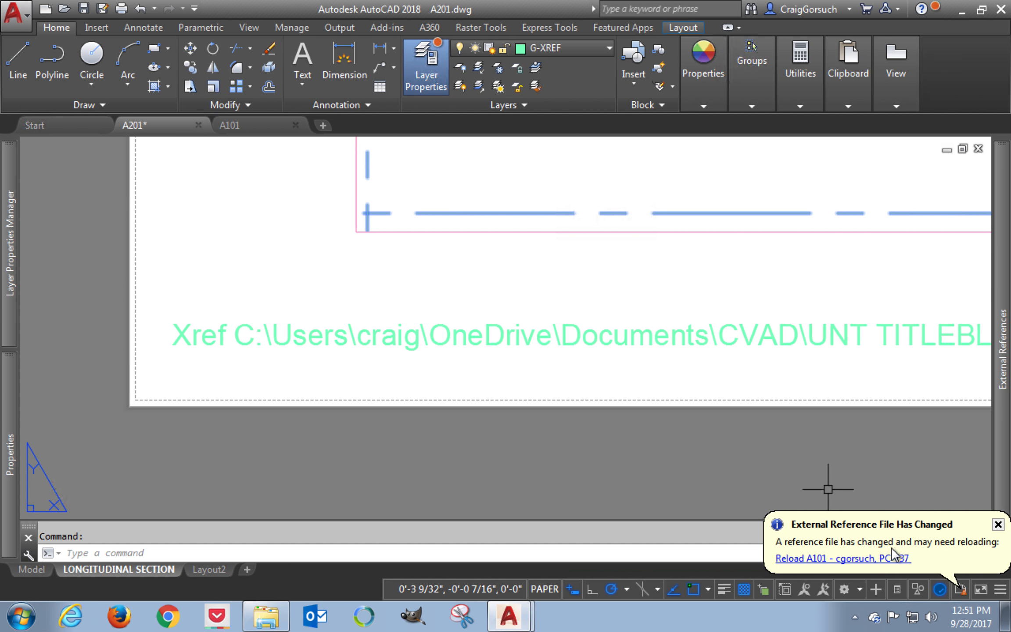
{"action": "left_click", "coordinate": [891, 558]}
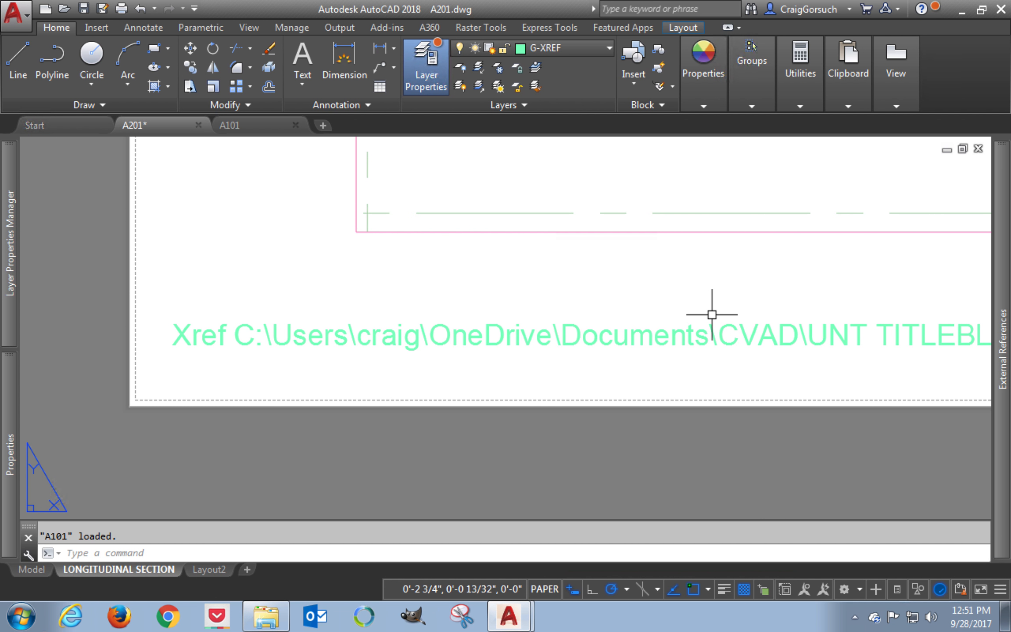
{"action": "type", "text": "xr"}
{"action": "key", "text": "Return"}
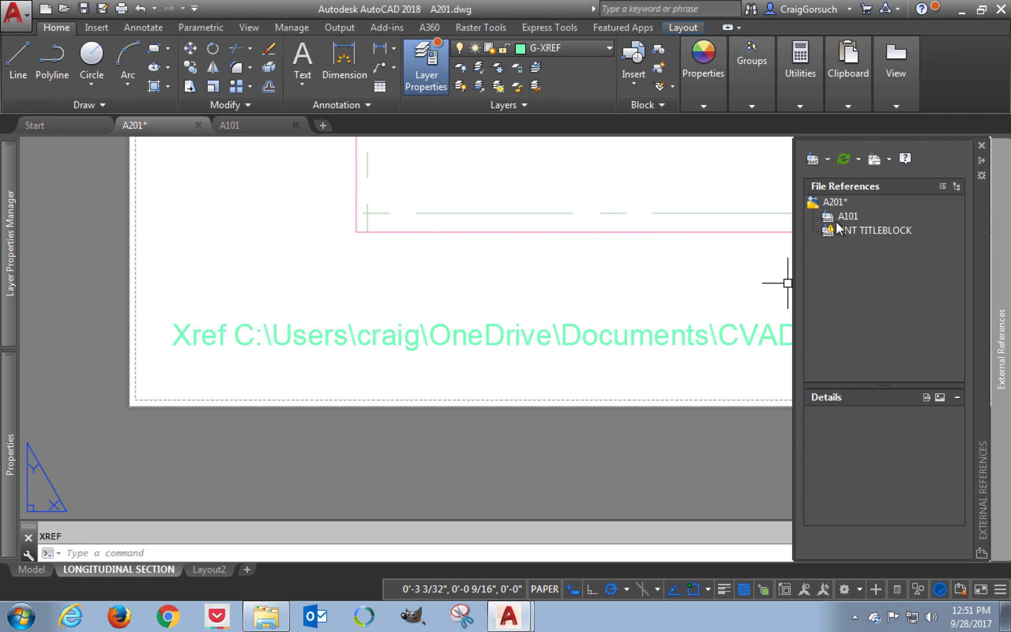
{"action": "right_click", "coordinate": [857, 229]}
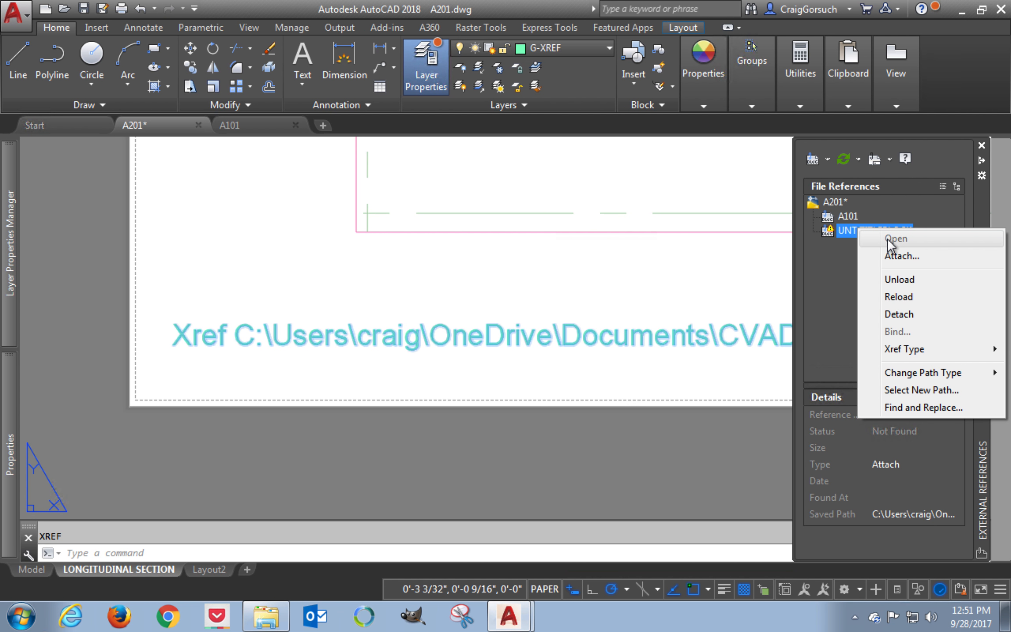
{"action": "left_click", "coordinate": [899, 314]}
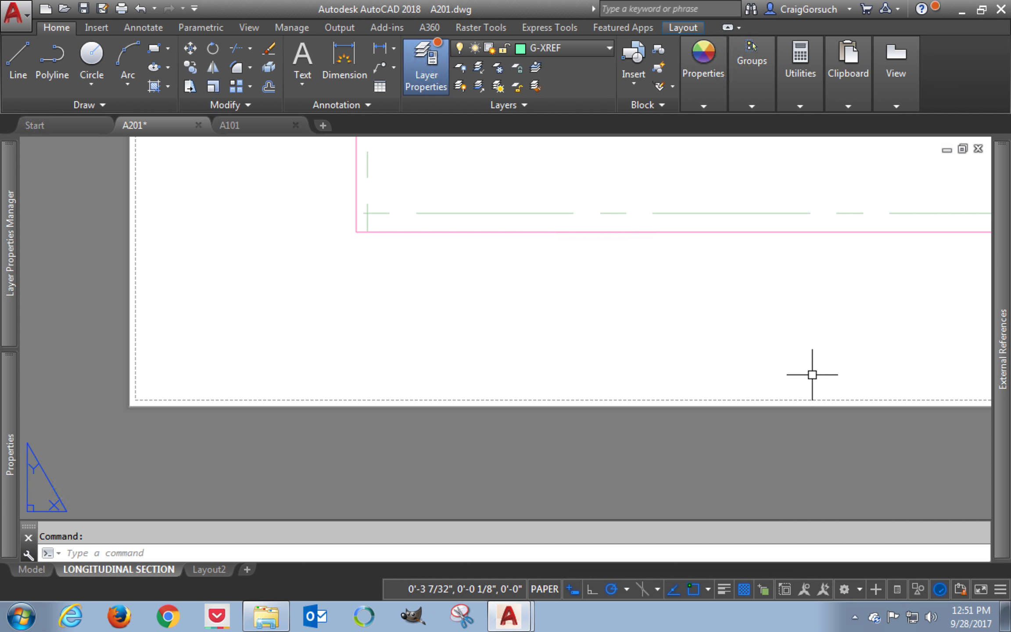
Switch to File Explorer and bring UNT TITLEBLOCK.dwg into the LONGITUDINAL SECTION layout as an xref near the sheet's lower-left corner
{"action": "left_click", "coordinate": [270, 621]}
{"action": "left_click", "coordinate": [551, 286]}
{"action": "right_click_drag", "start_coordinate": [539, 291], "coordinate": [219, 314]}
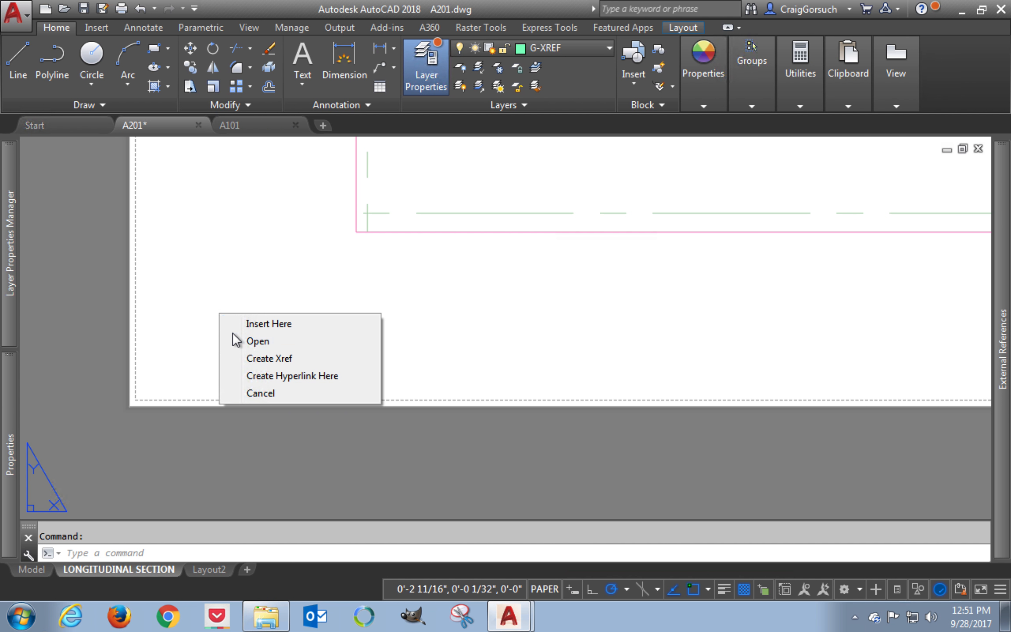
{"action": "left_click", "coordinate": [251, 358]}
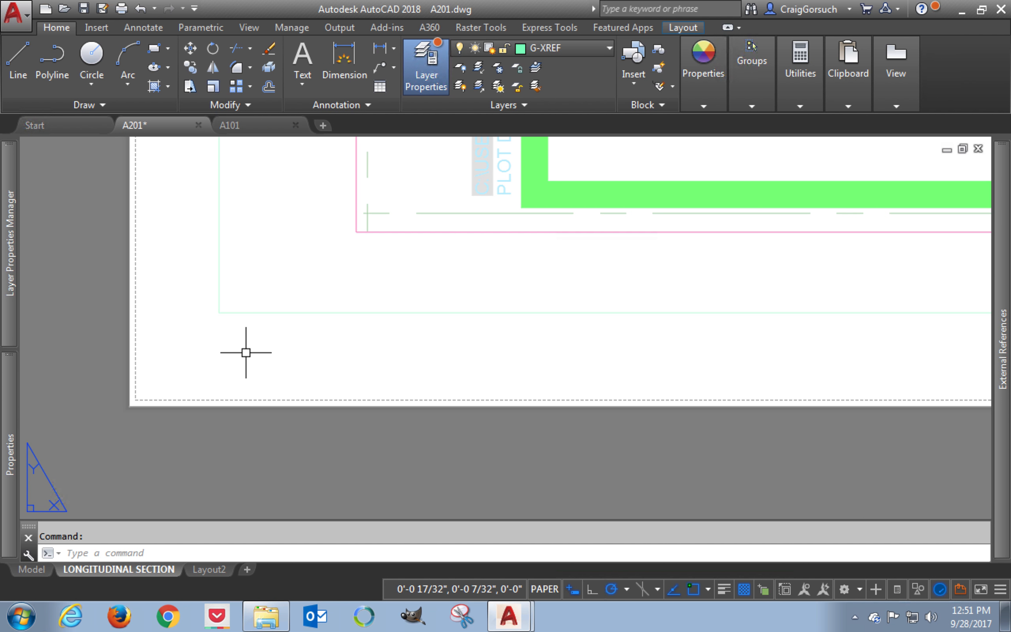
Try to place the title block's lower-left insertion point at the layout's lower limits using (getvar "limmin")
{"action": "left_click", "coordinate": [265, 342]}
{"action": "left_click", "coordinate": [208, 309]}
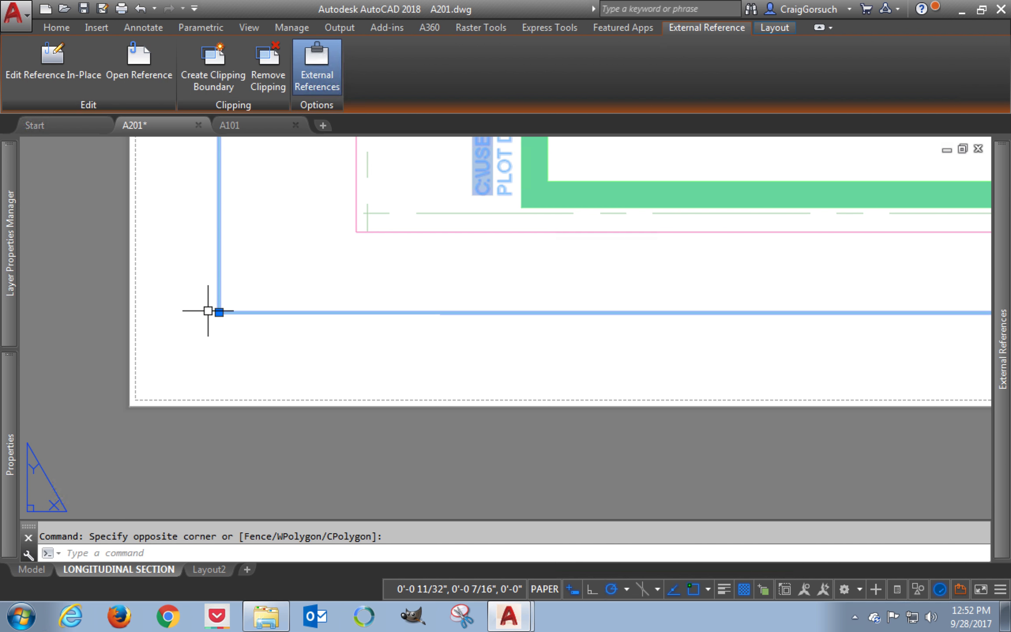
{"action": "left_click", "coordinate": [219, 313]}
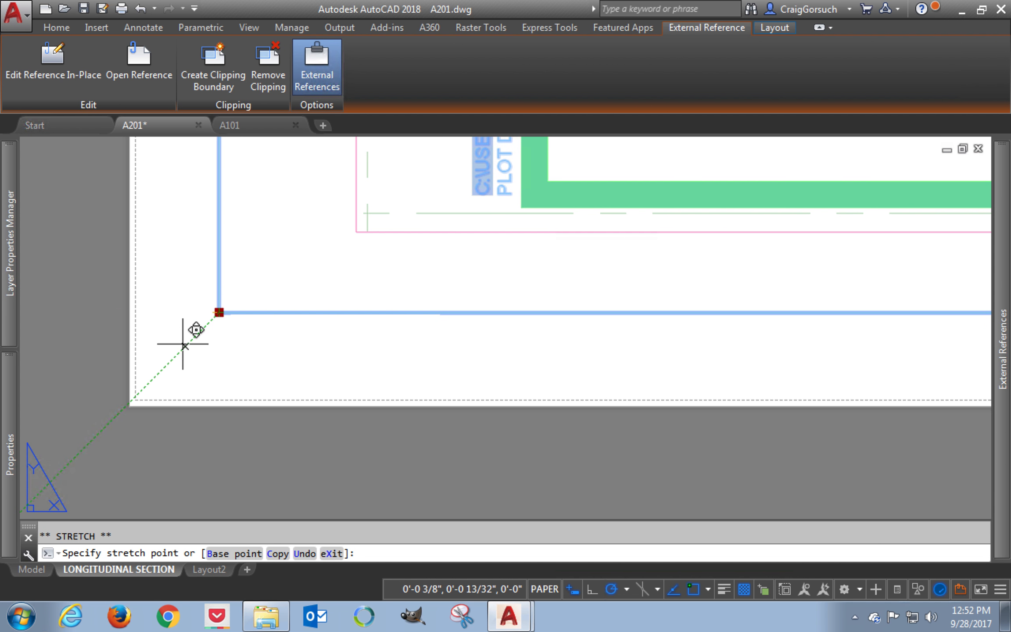
{"action": "type", "text": "(g"}
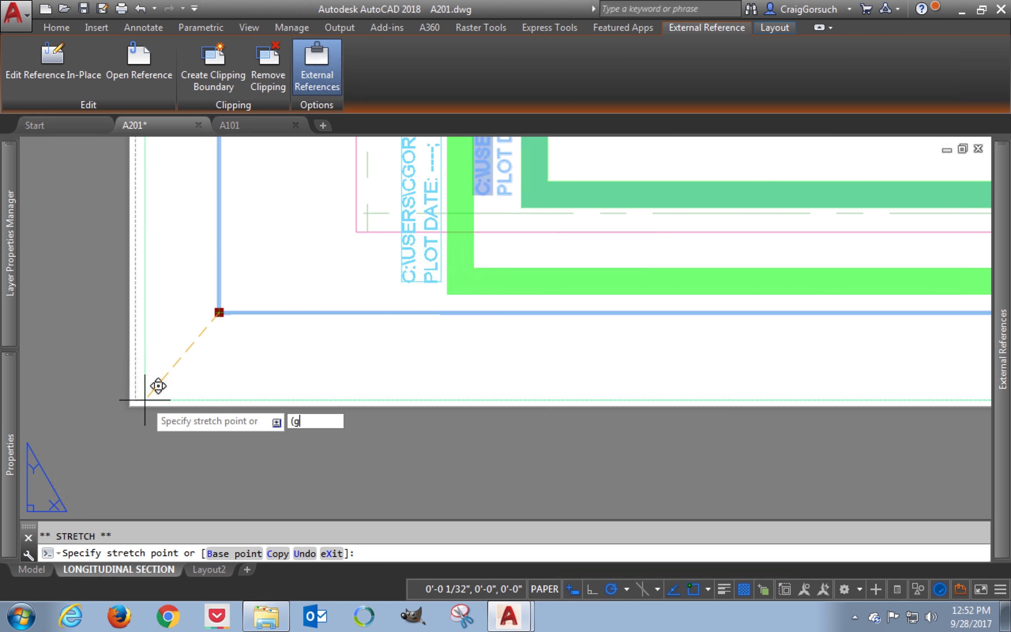
{"action": "type", "text": "etvar \"limmin\")"}
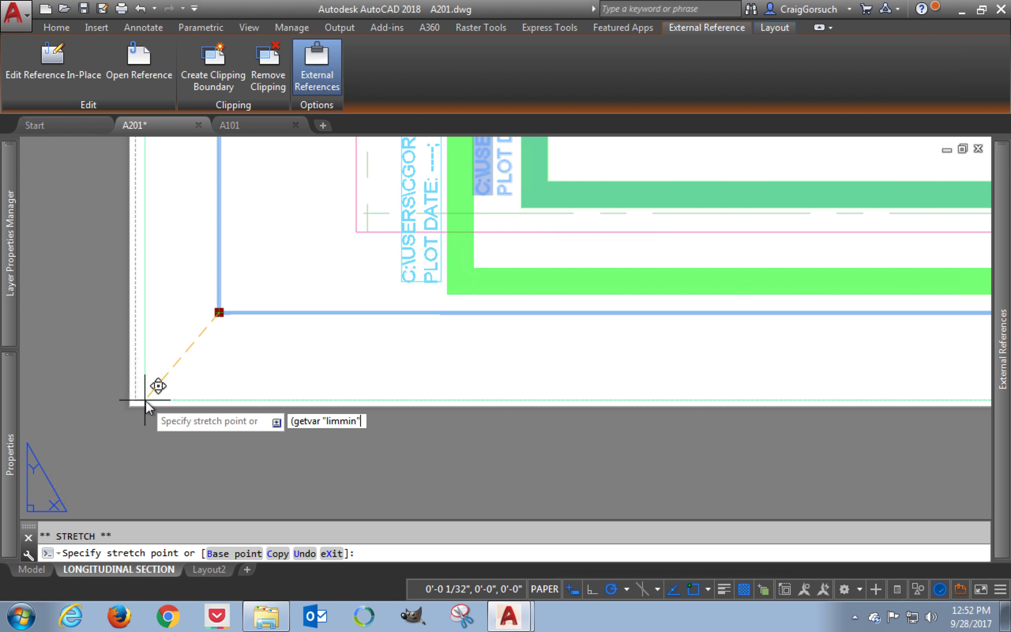
{"action": "key", "text": "Return"}
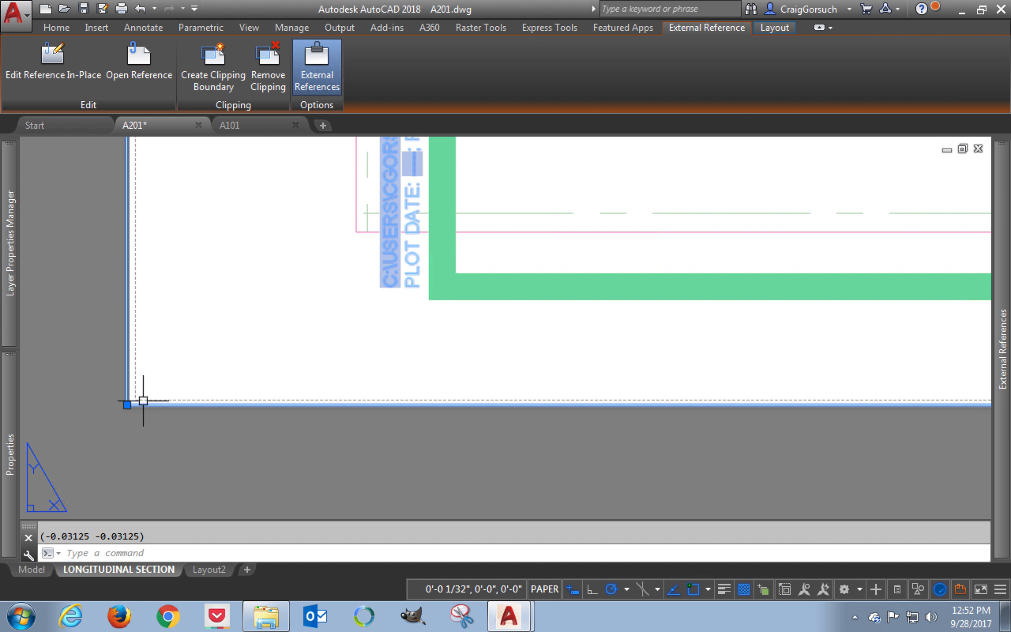
Move the title block's insertion point exactly onto the lower-left corner of the layout sheet
{"action": "scroll", "coordinate": [113, 414], "scroll_direction": "down", "scroll_amount": 2}
{"action": "scroll", "coordinate": [113, 417], "scroll_direction": "up", "scroll_amount": 10}
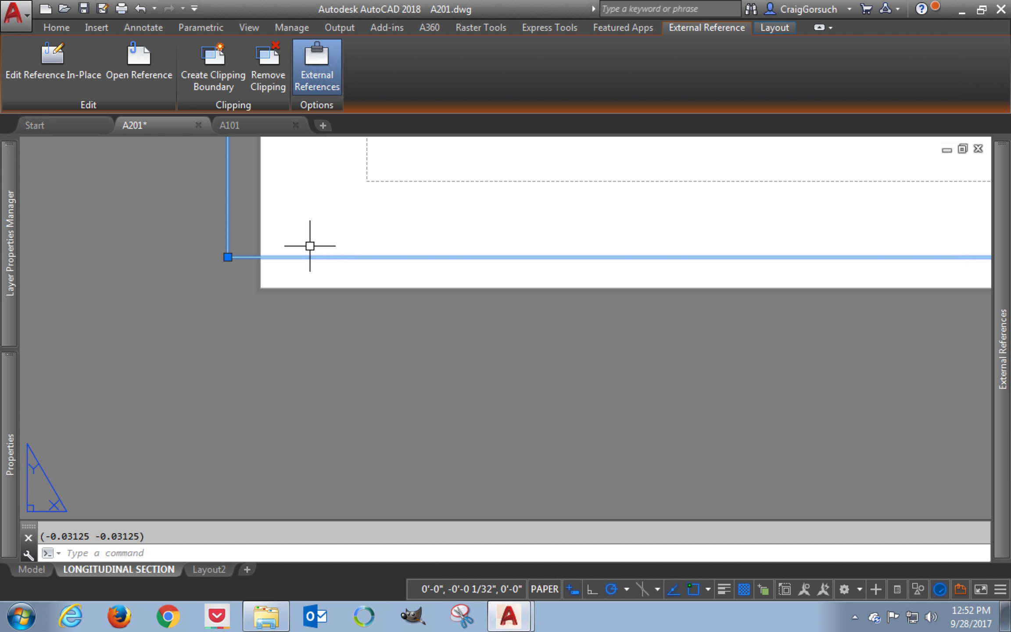
{"action": "left_click", "coordinate": [227, 257]}
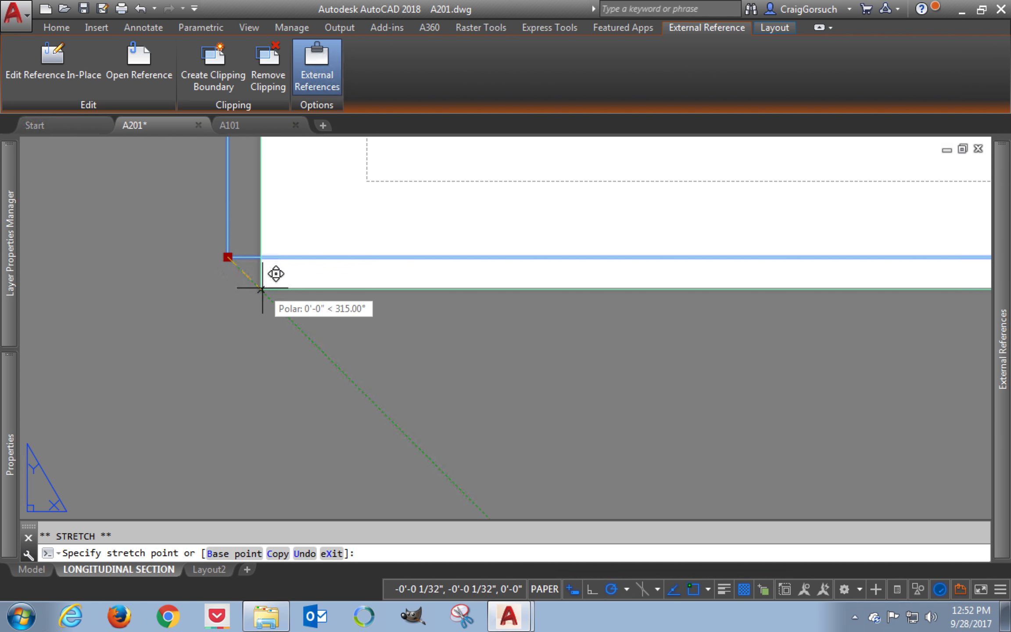
{"action": "left_click", "coordinate": [261, 289]}
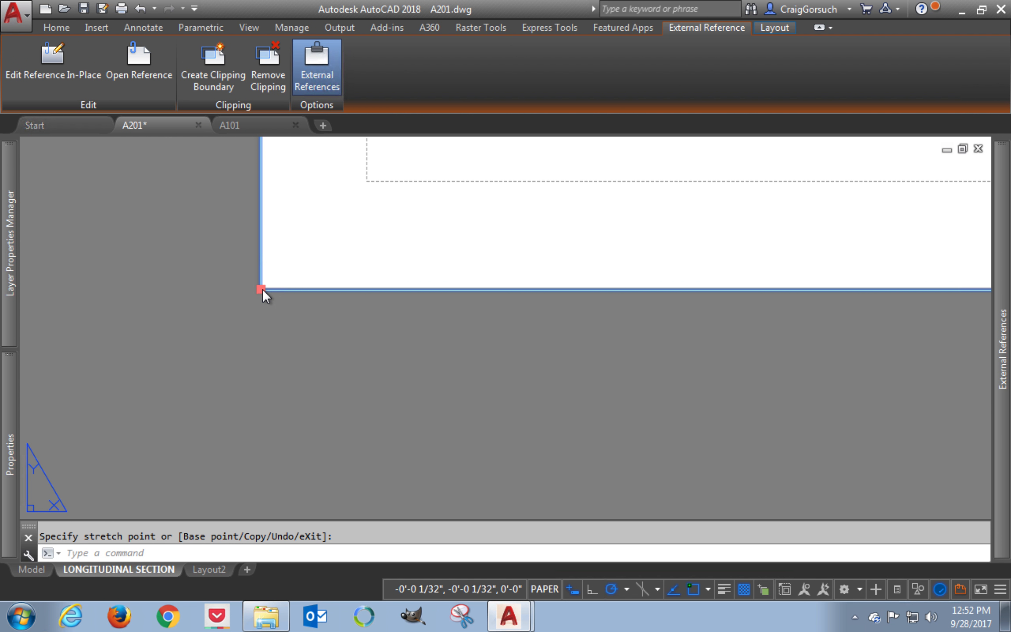
Scale the title block xref by .5 about the sheet's lower-left corner and show the layout's full extents
{"action": "right_click", "coordinate": [261, 289]}
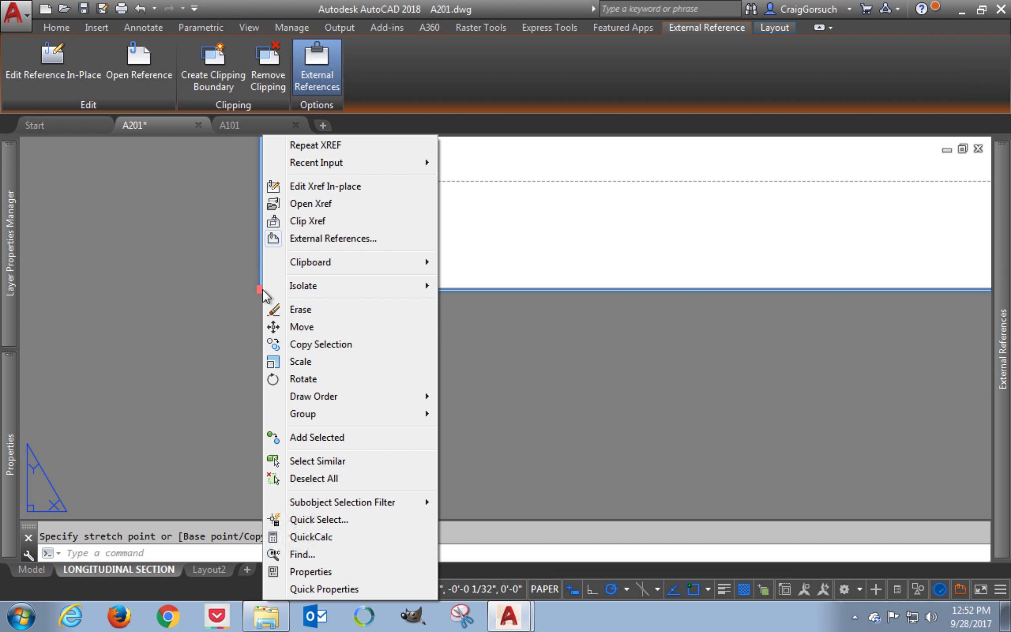
{"action": "left_click", "coordinate": [300, 361]}
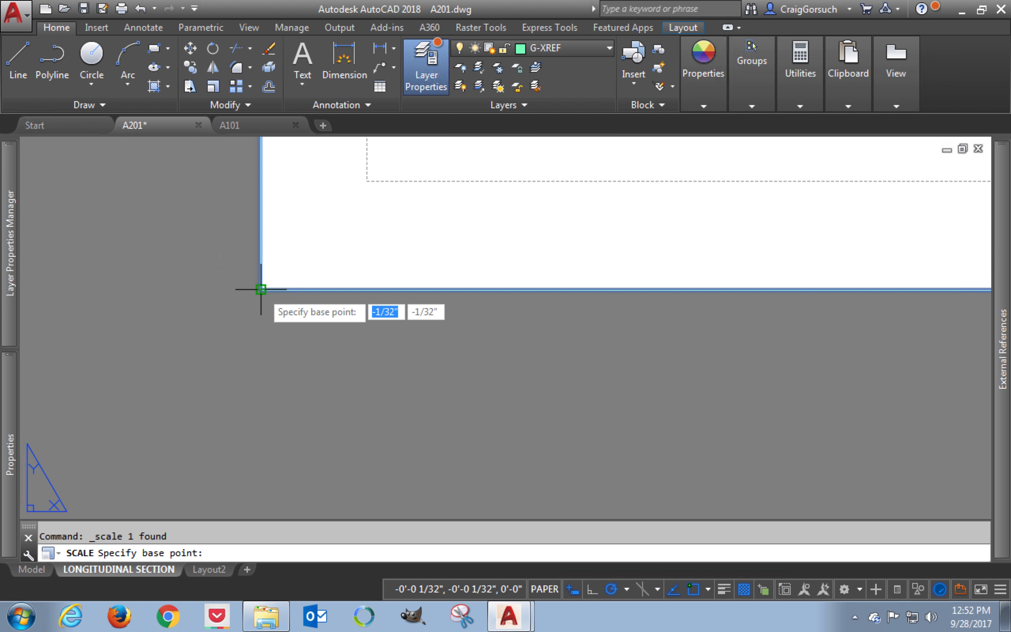
{"action": "left_click", "coordinate": [262, 290]}
{"action": "type", "text": ".5"}
{"action": "key", "text": "Return"}
{"action": "type", "text": "z"}
{"action": "key", "text": "Return"}
{"action": "type", "text": "e"}
{"action": "key", "text": "Return"}
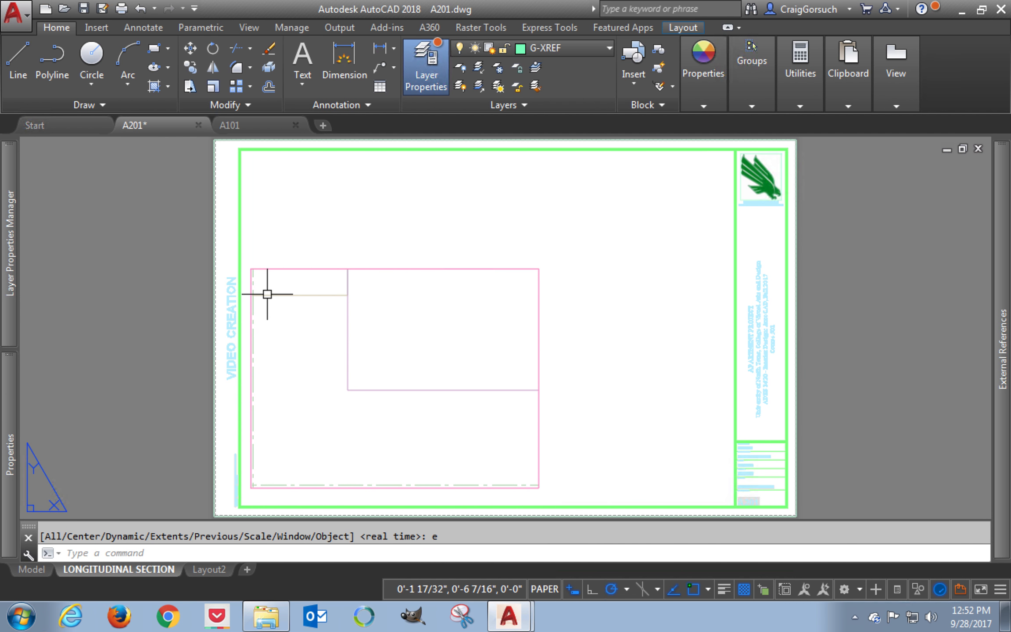
Return to A101 and set its UNT TITLEBLOCK reference type to Attach
{"action": "left_click", "coordinate": [239, 126]}
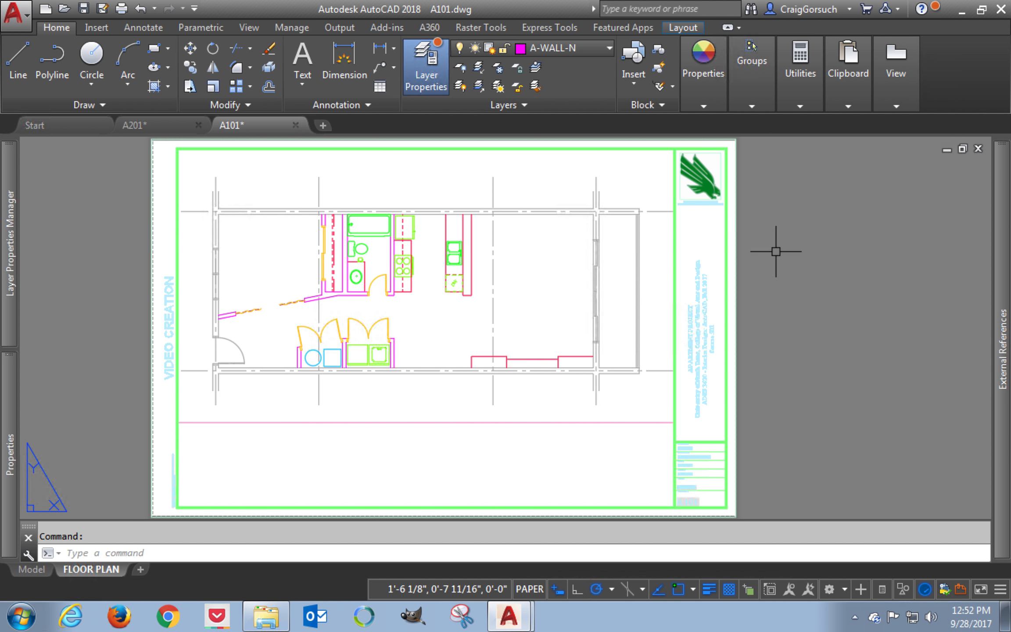
{"action": "mouse_move", "coordinate": [1001, 334]}
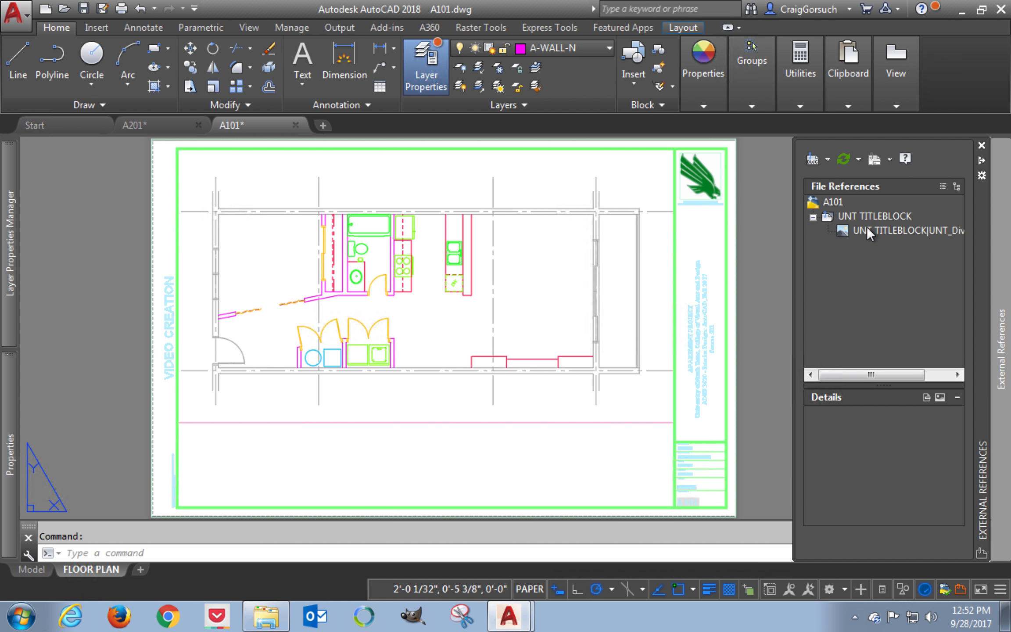
{"action": "left_click", "coordinate": [862, 216]}
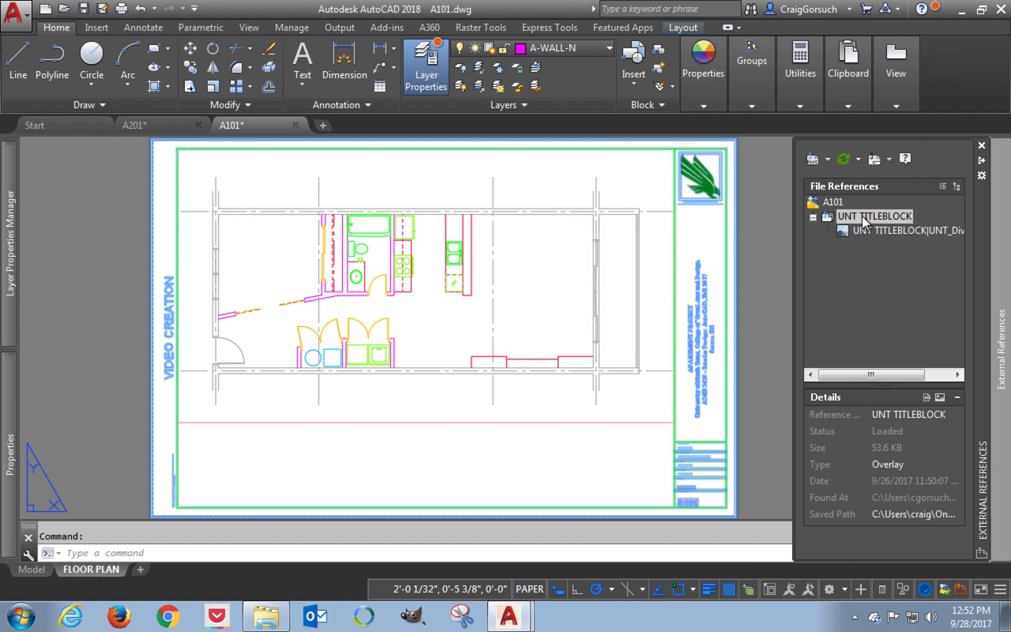
{"action": "left_click", "coordinate": [907, 461]}
{"action": "left_click", "coordinate": [917, 461]}
{"action": "left_click", "coordinate": [906, 475]}
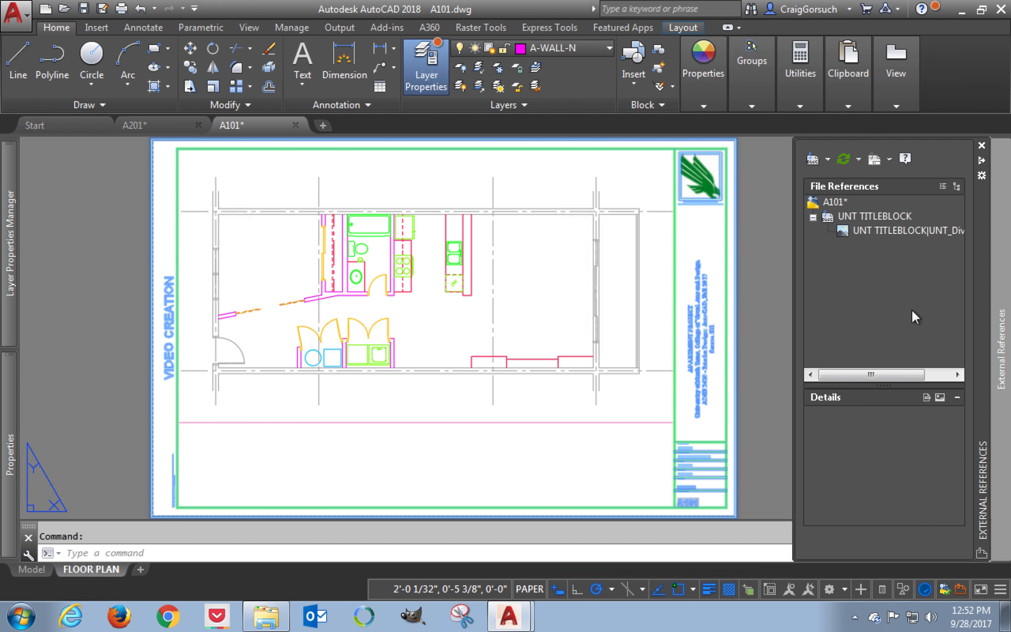
{"action": "left_click", "coordinate": [860, 215]}
{"action": "left_click", "coordinate": [892, 464]}
{"action": "left_click", "coordinate": [892, 461]}
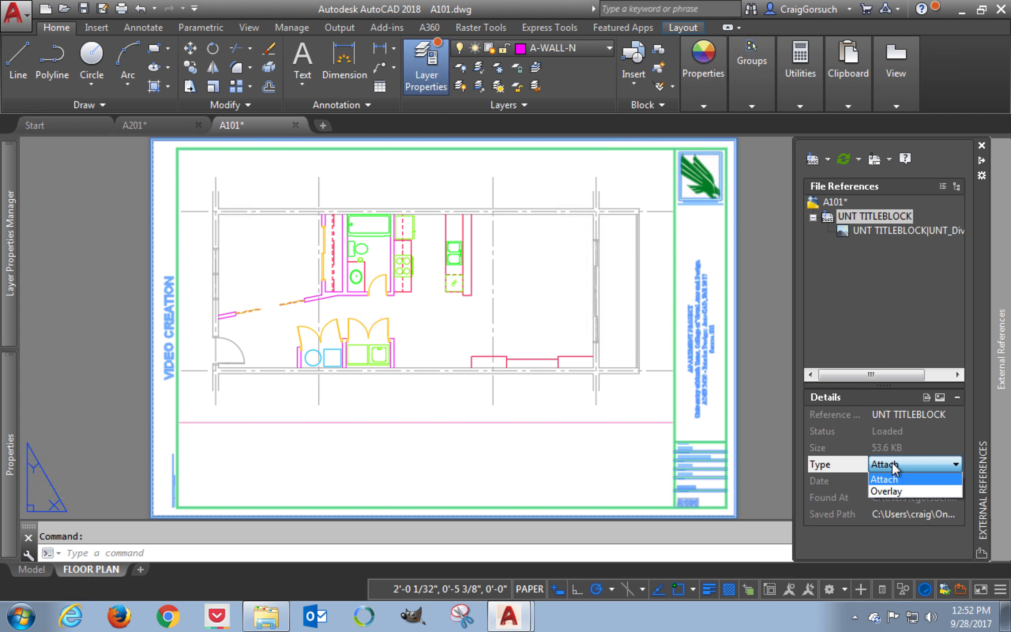
{"action": "left_click", "coordinate": [892, 461]}
{"action": "left_click", "coordinate": [882, 290]}
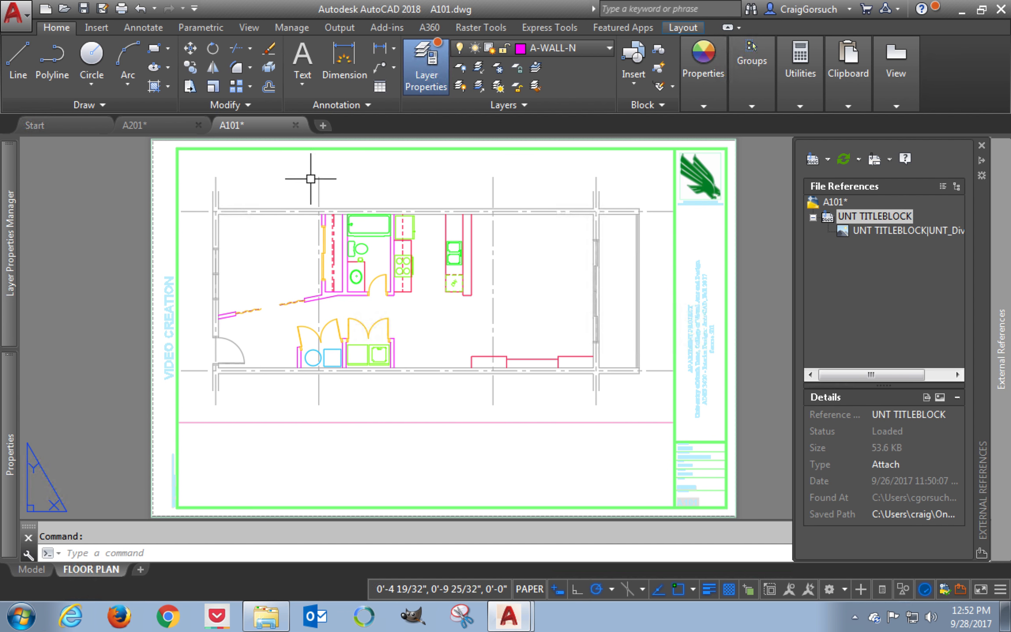
Close A101 with its changes saved and reload the A101 xref in A201
{"action": "left_click", "coordinate": [295, 125]}
{"action": "left_click", "coordinate": [496, 343]}
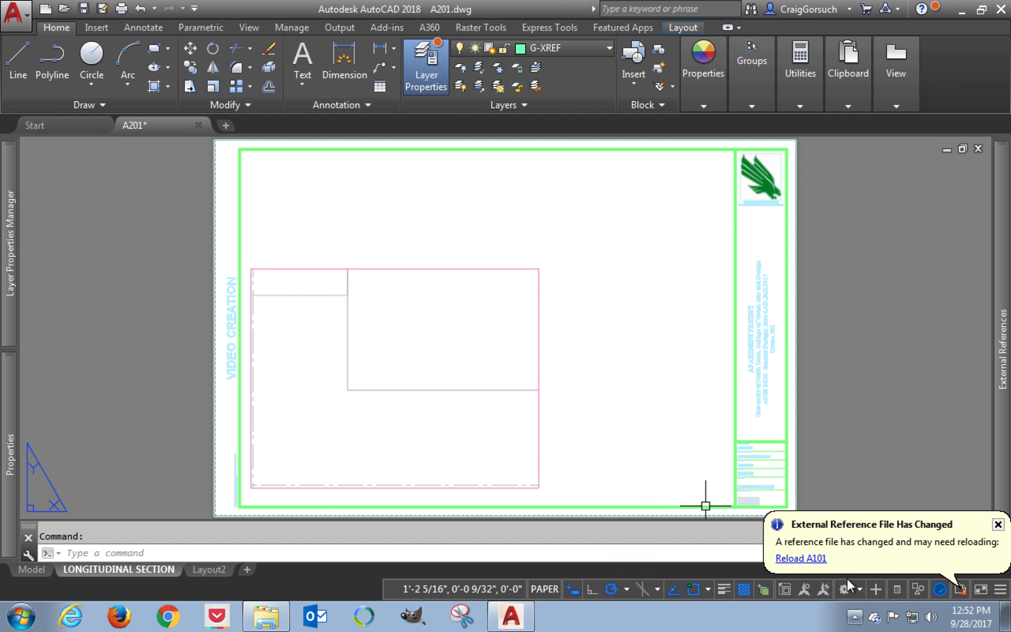
{"action": "left_click", "coordinate": [820, 564]}
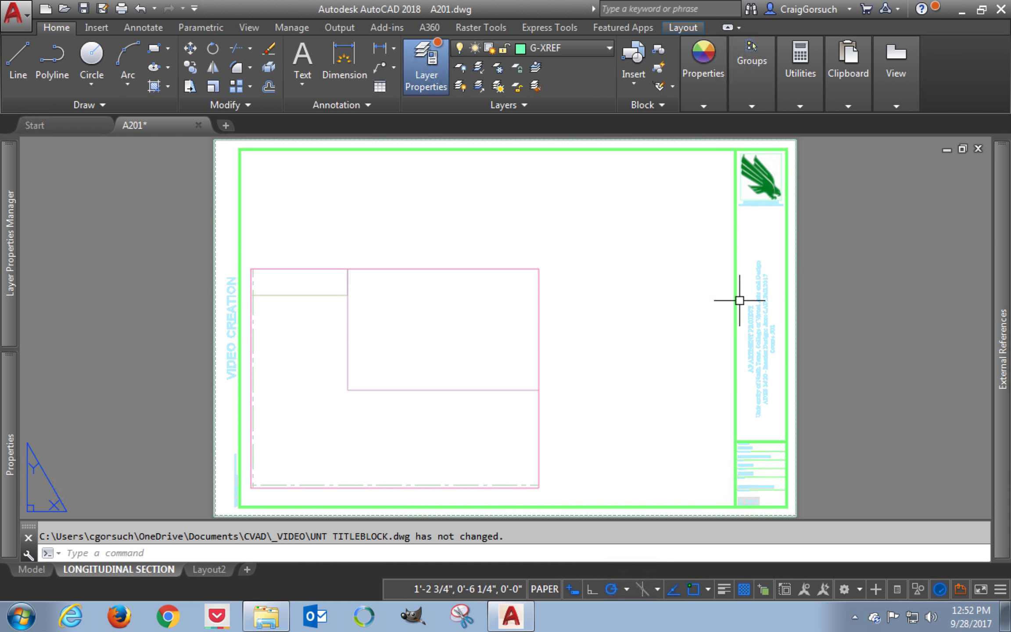
Enlarge the layout viewport by stretching its upper-right corner to just inside the title block border
{"action": "left_click", "coordinate": [1003, 349]}
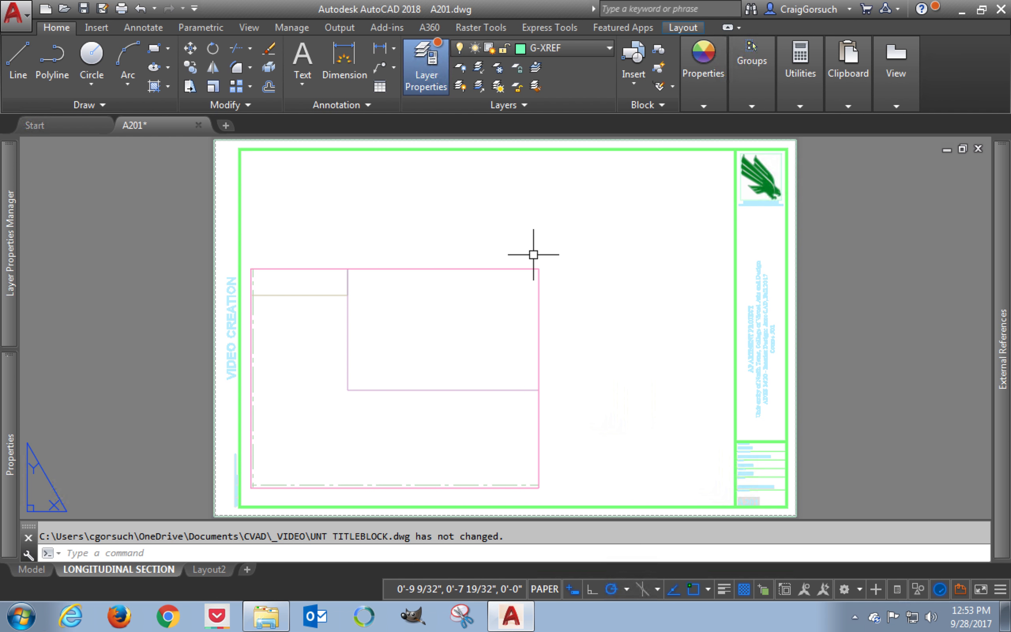
{"action": "left_click", "coordinate": [482, 268]}
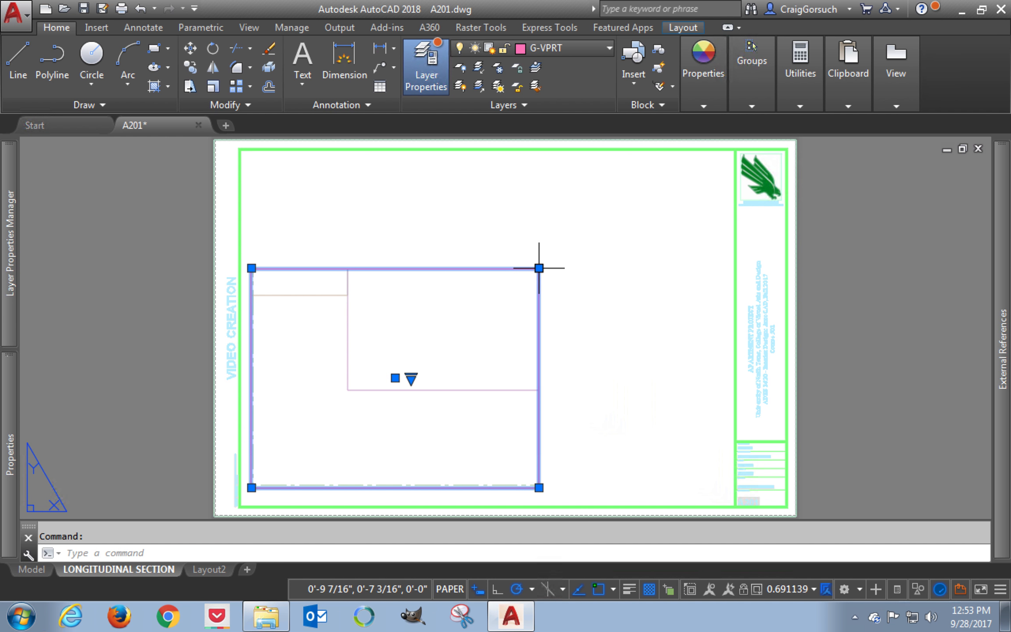
{"action": "left_click", "coordinate": [537, 268]}
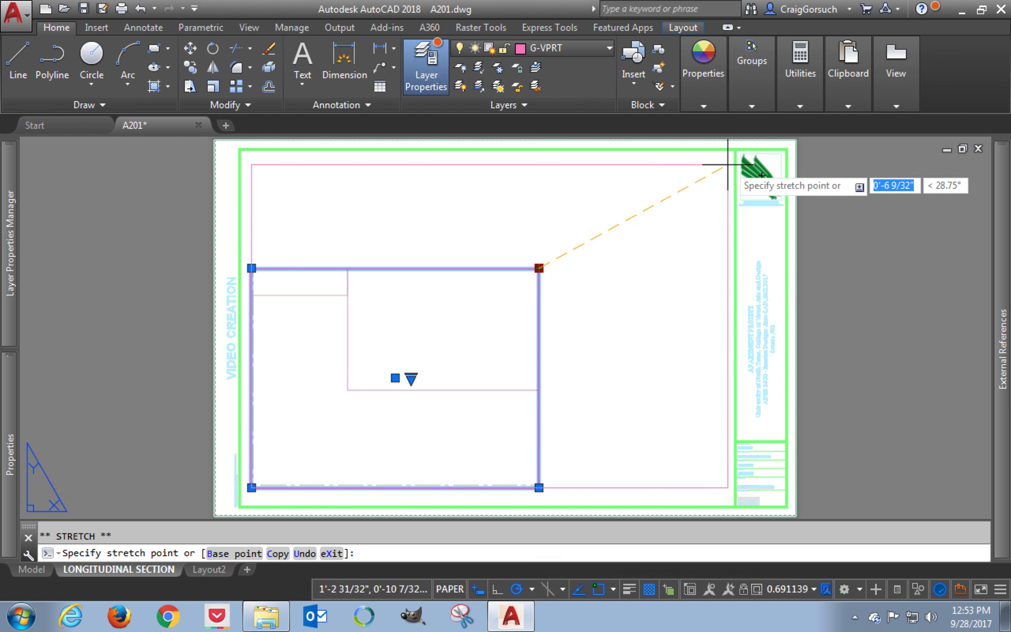
{"action": "left_click", "coordinate": [728, 164]}
Set the viewport scale to 1/4" = 1'-0" with the whole floor plan in its upper part, and lock the viewport
{"action": "double_click", "coordinate": [595, 276]}
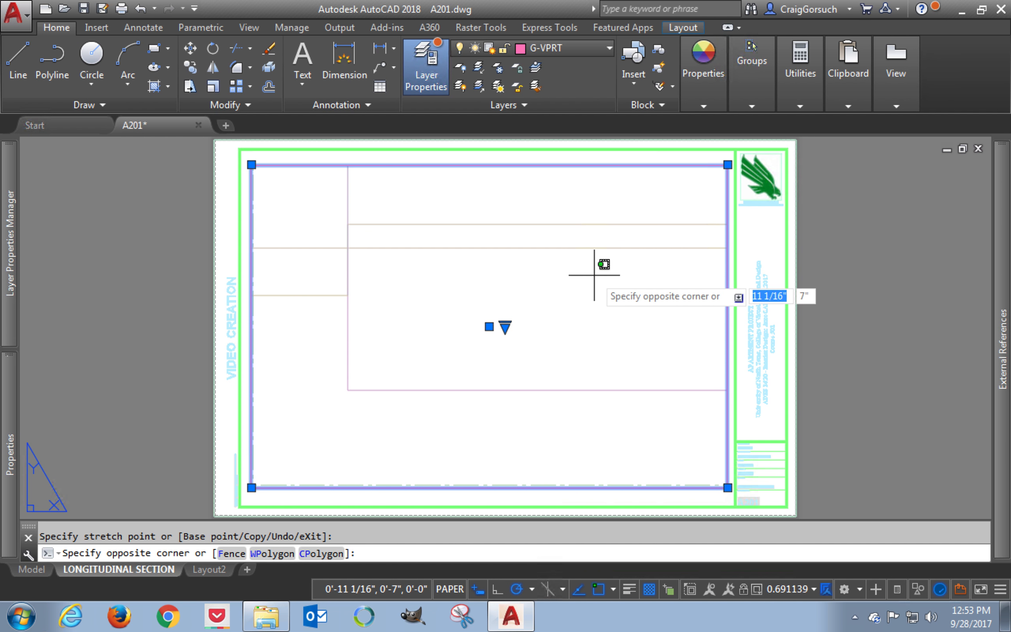
{"action": "left_click", "coordinate": [786, 588]}
{"action": "scroll", "coordinate": [791, 560], "scroll_direction": "down", "scroll_amount": 1}
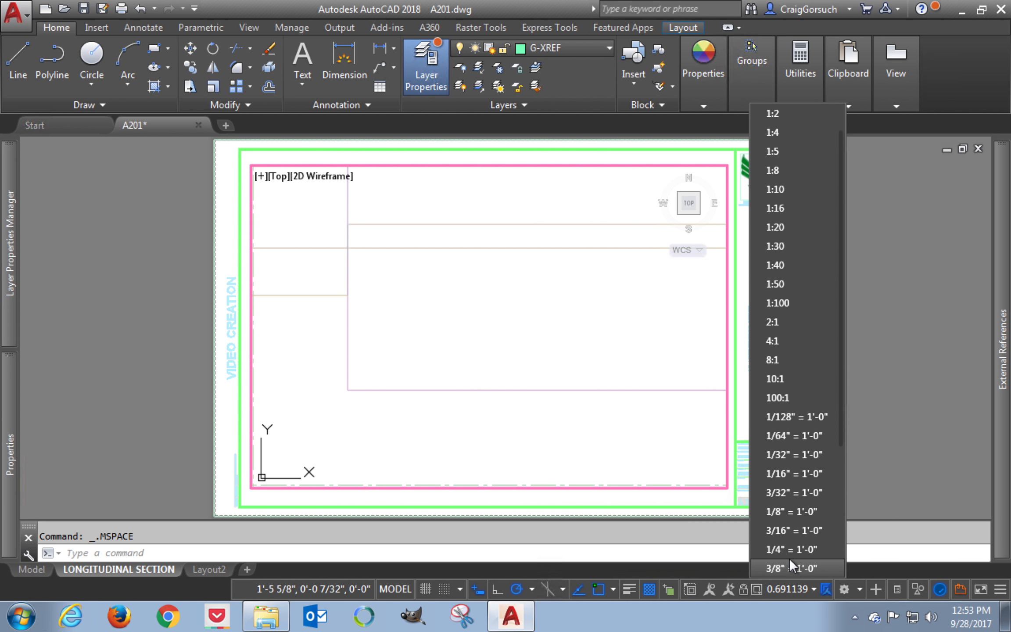
{"action": "left_click", "coordinate": [787, 547]}
{"action": "middle_click_drag", "start_coordinate": [597, 283], "coordinate": [402, 302]}
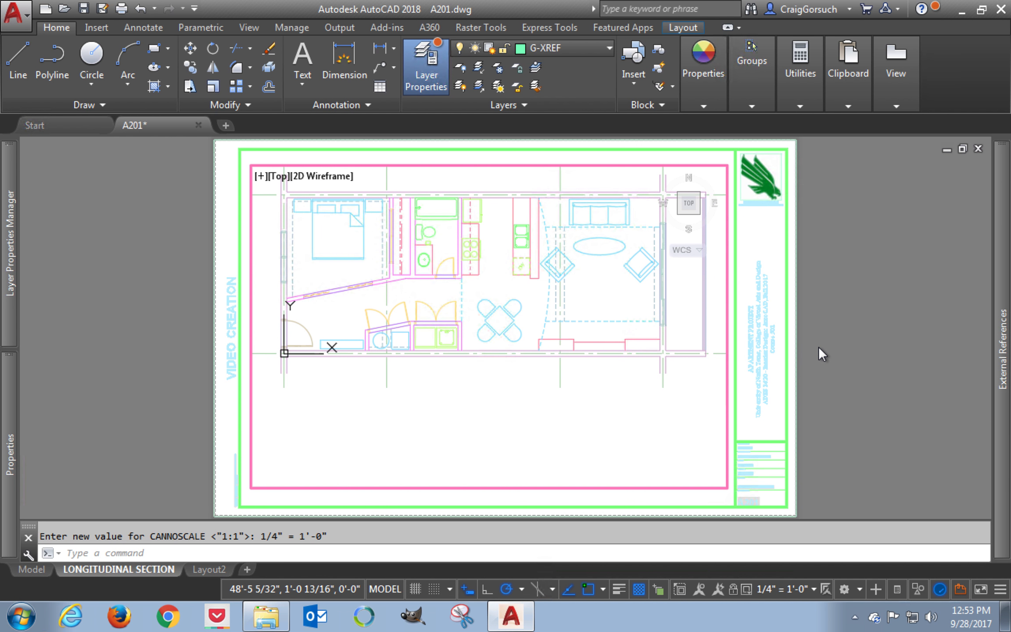
{"action": "left_click", "coordinate": [732, 587]}
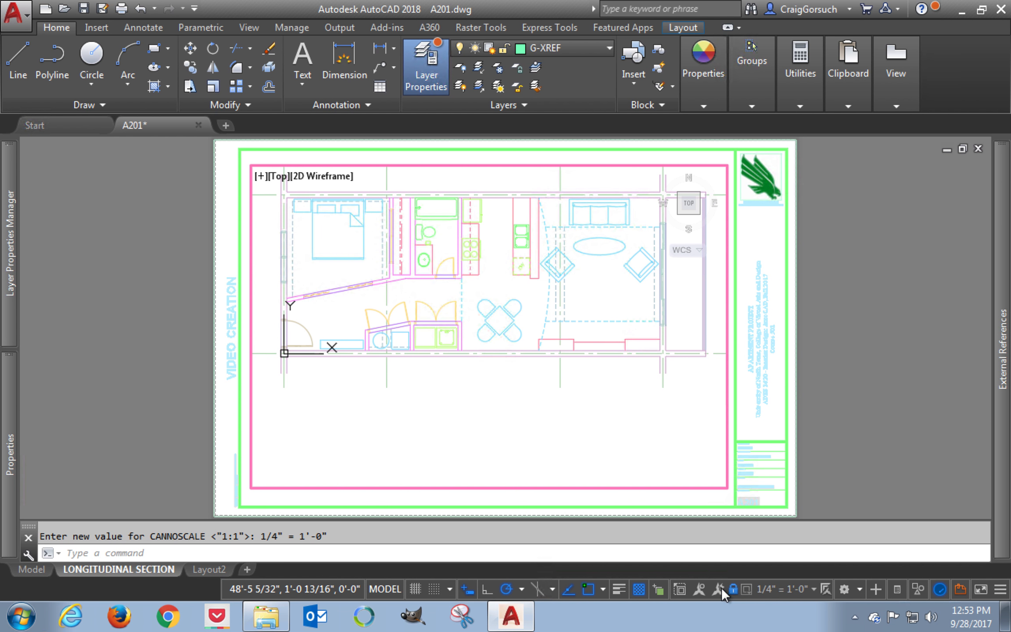
{"action": "double_click", "coordinate": [826, 437]}
Raise the viewport's lower edge to just below the floor plan's grid lines and save the drawing
{"action": "left_click", "coordinate": [684, 486]}
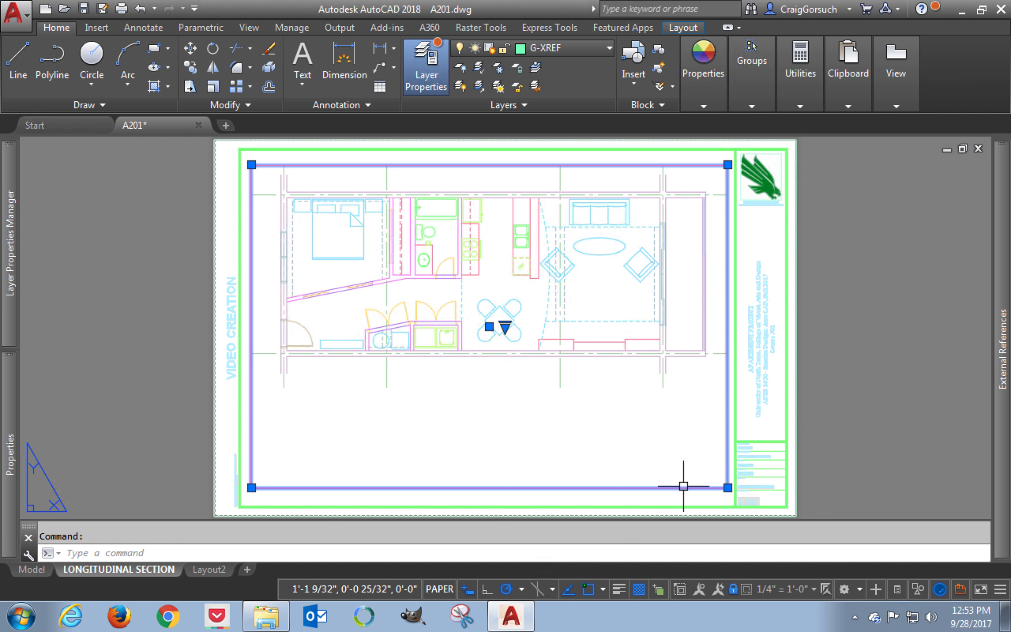
{"action": "left_click", "coordinate": [728, 487]}
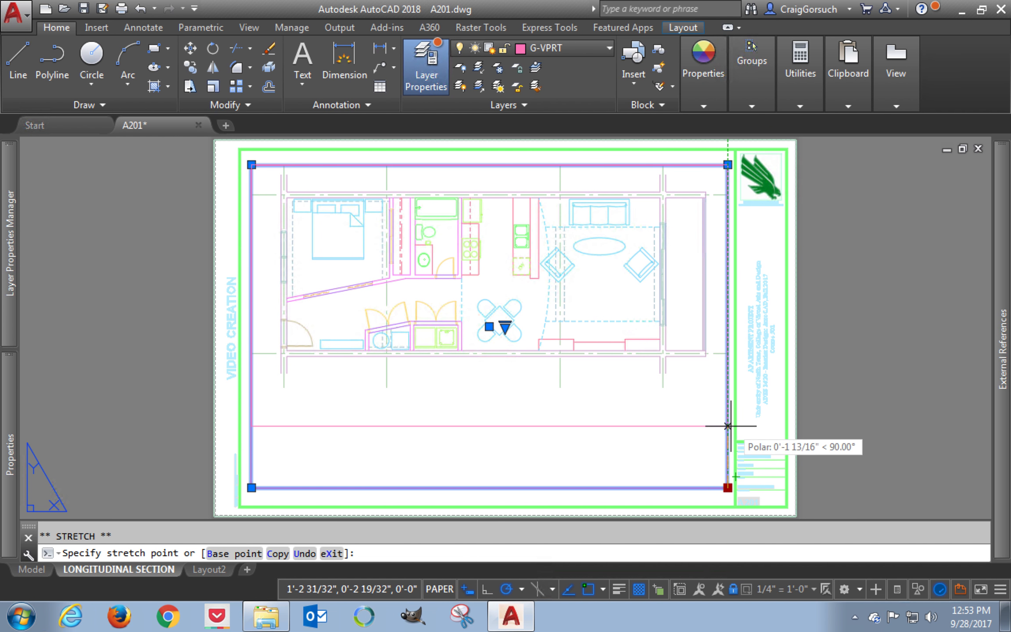
{"action": "left_click", "coordinate": [727, 394]}
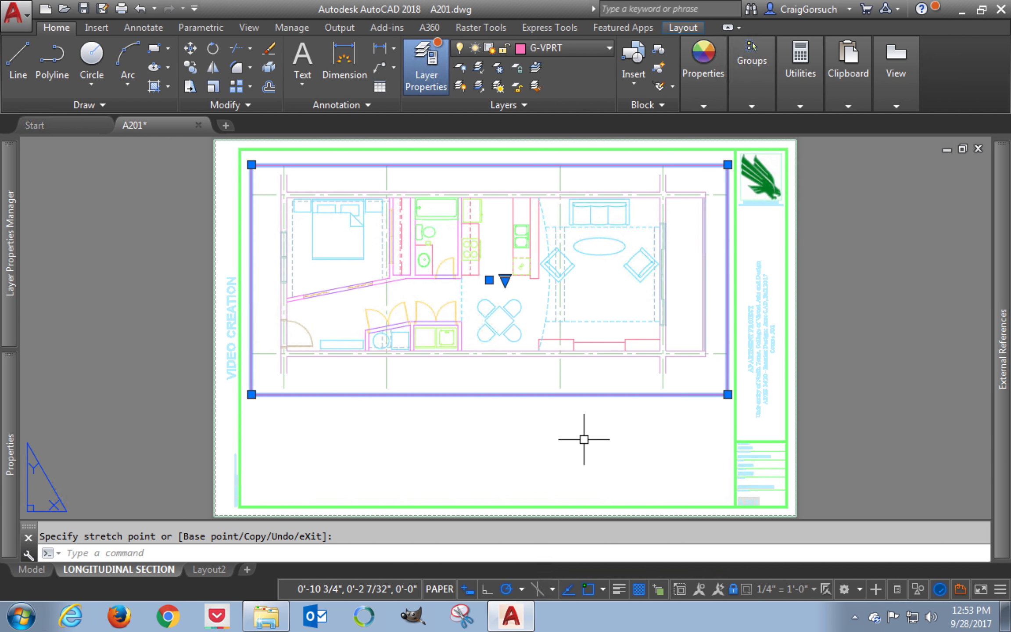
{"action": "key", "text": "Escape"}
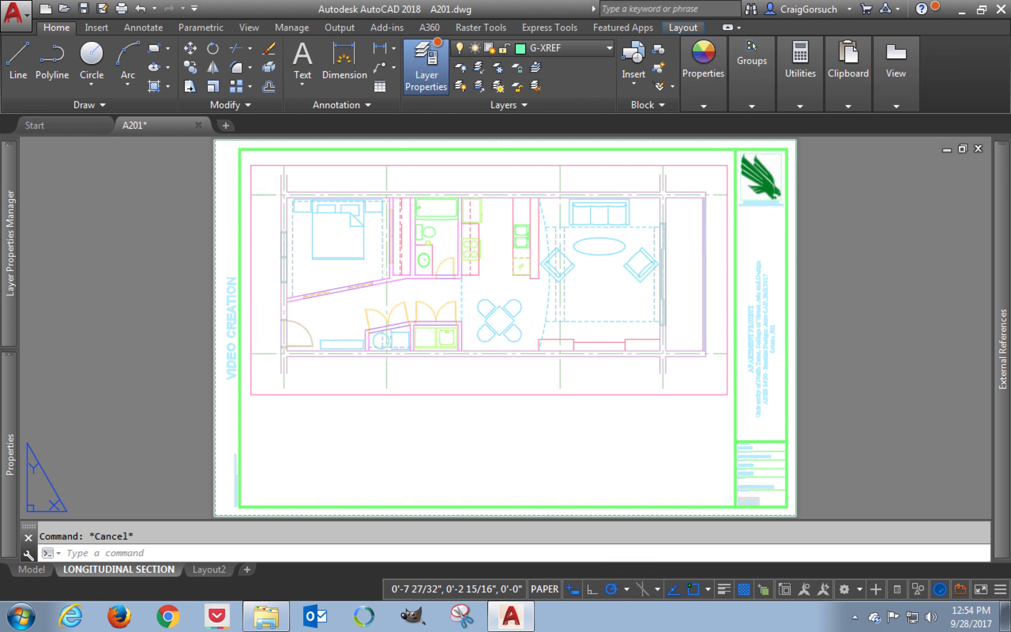
{"action": "key", "text": "ctrl+s"}
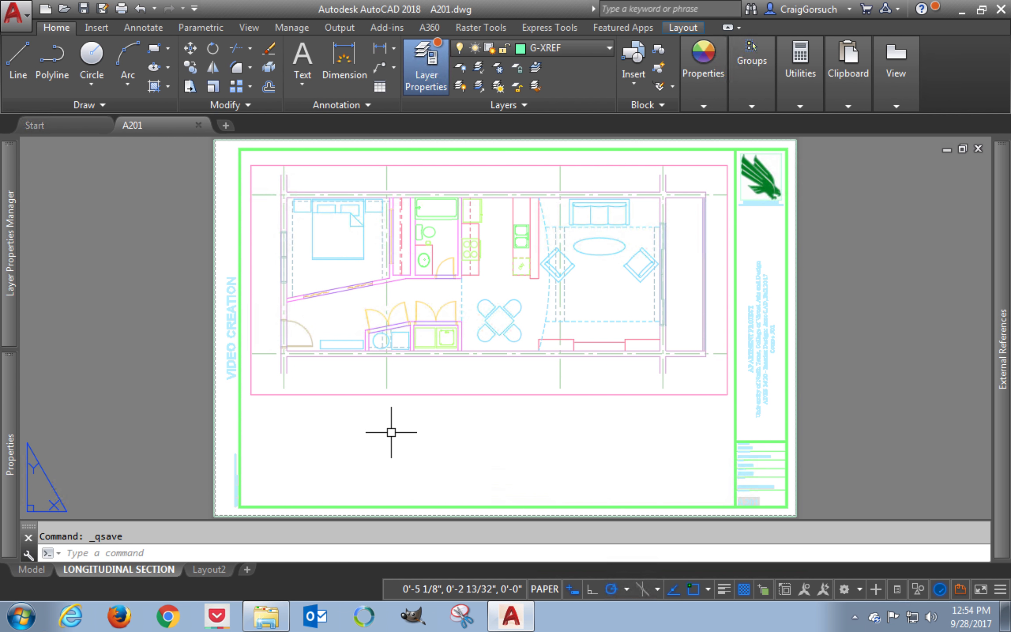
{"action": "key", "text": "ctrl+Right"}
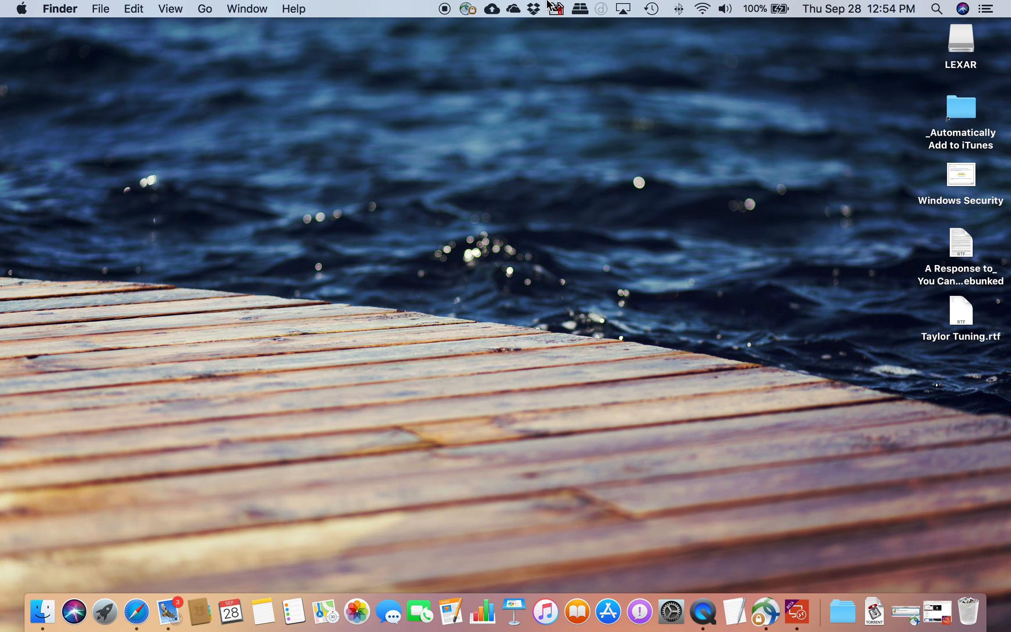